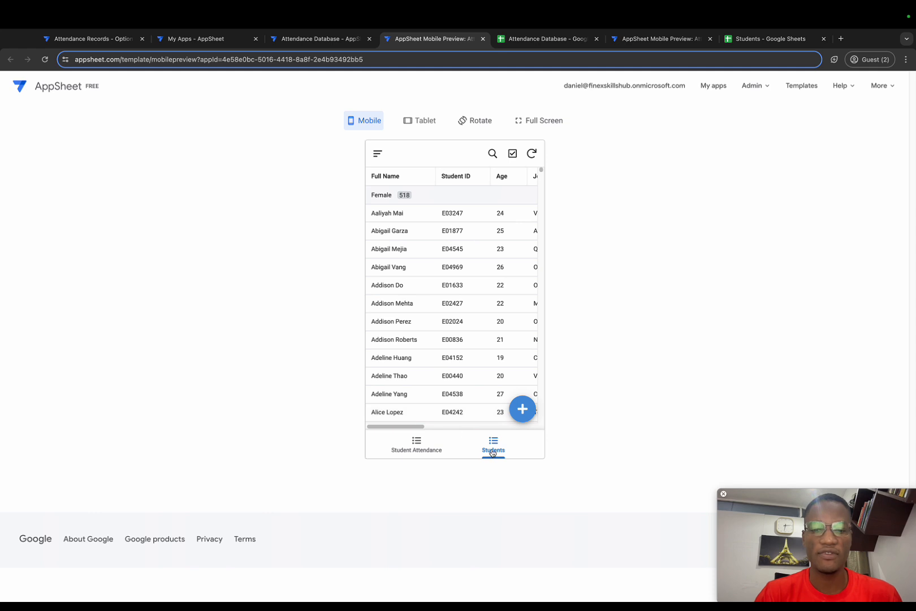
Look through the Students list, and start a new Student Attendance record with the course set to Sales.
scroll(442, 250, right, 3)
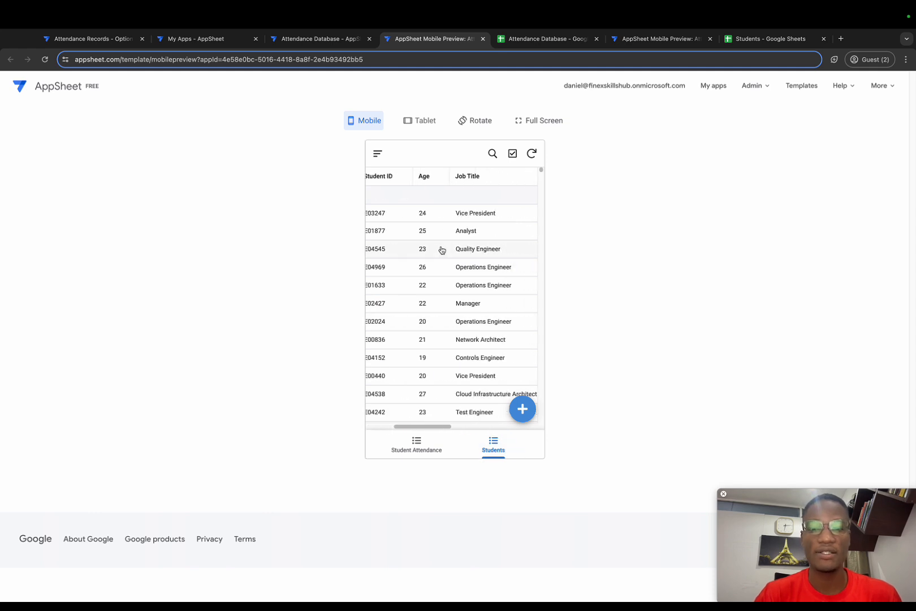
scroll(442, 249, left, 3)
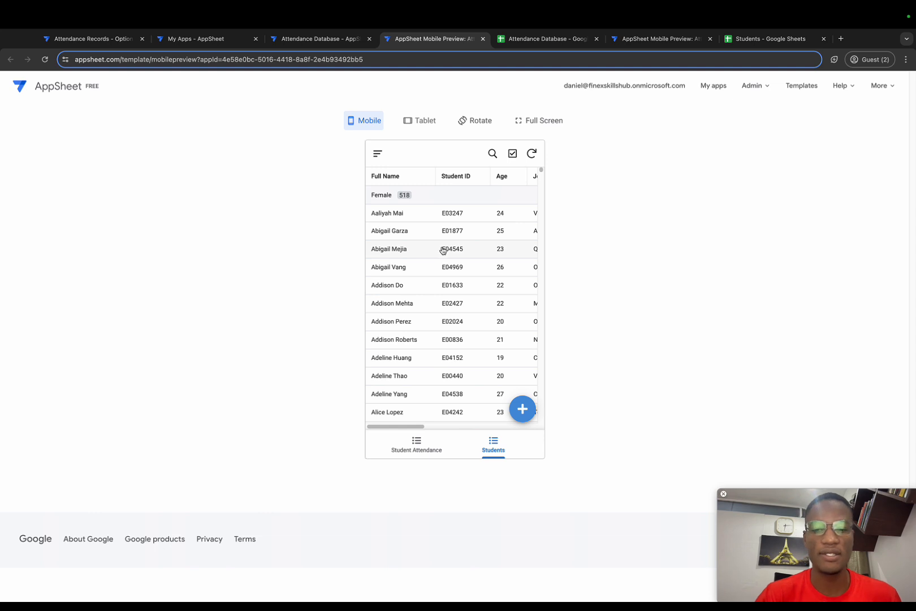
click(415, 442)
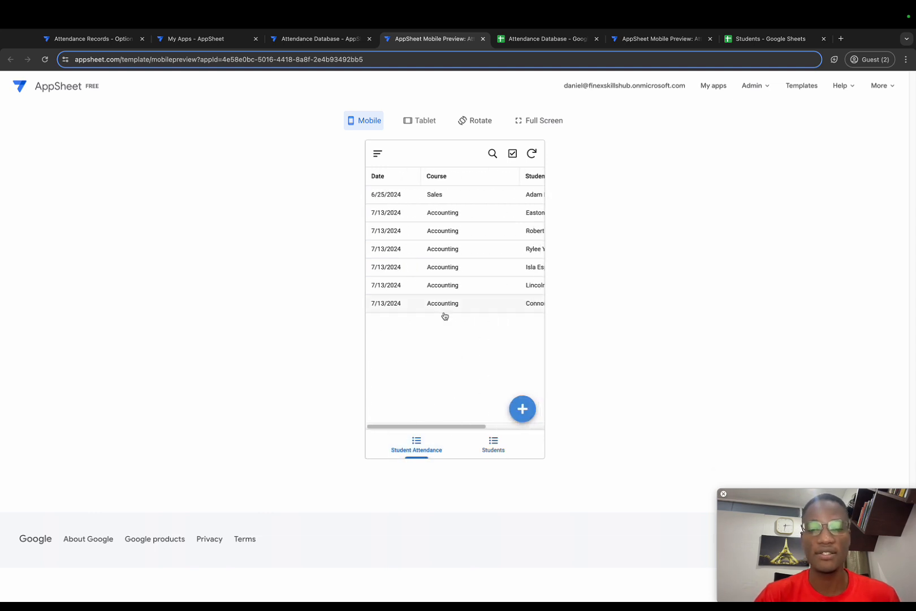
click(522, 409)
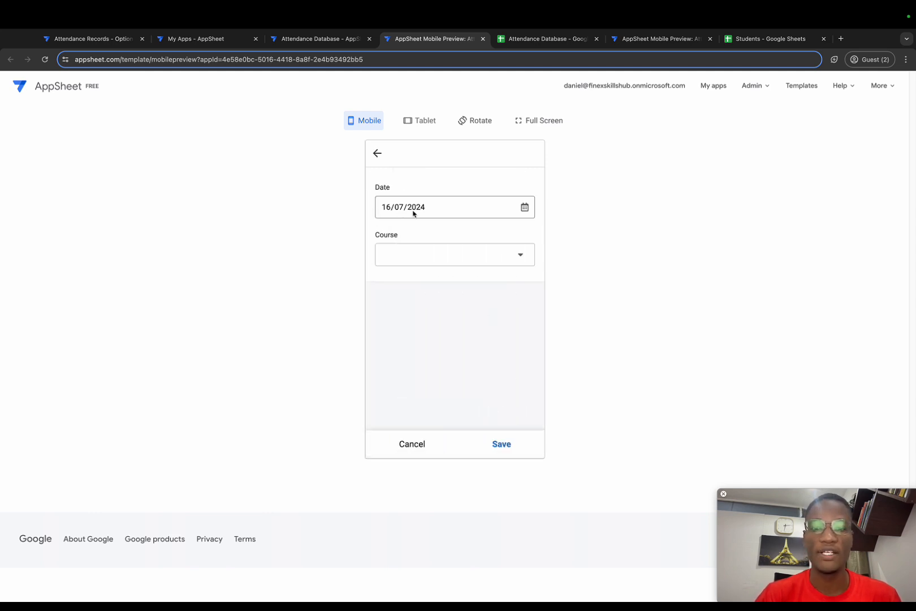
click(519, 259)
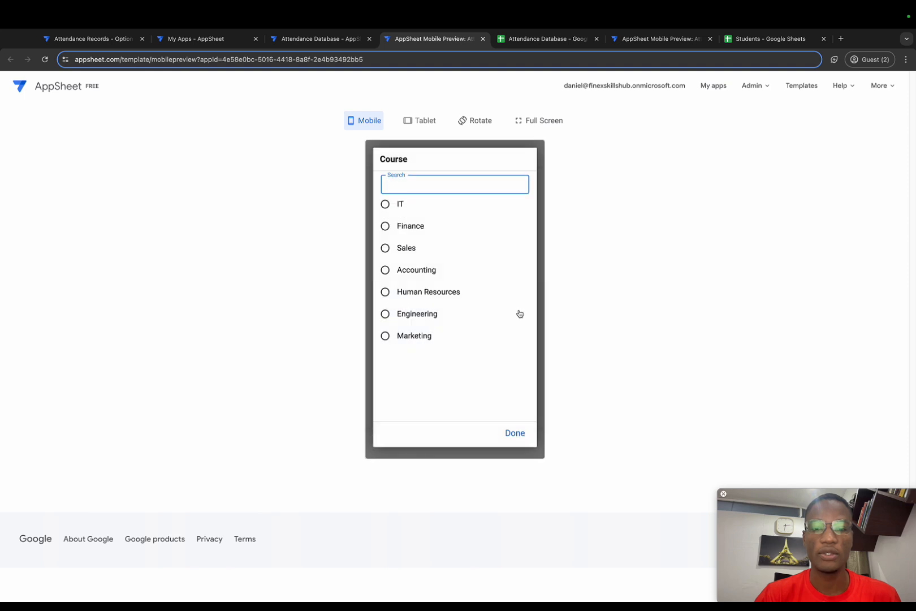
click(408, 256)
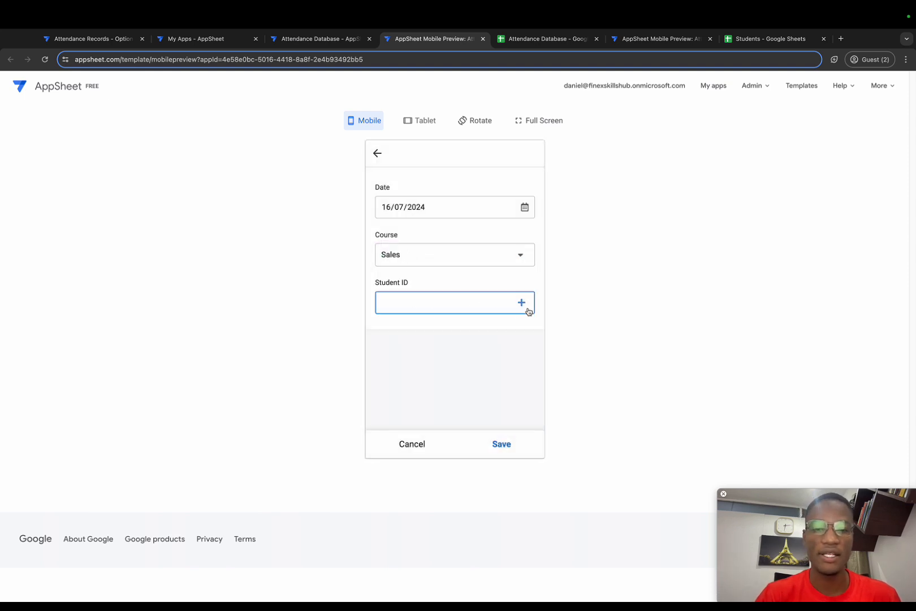
Add the first eight listed students to the Sales attendance record's Student ID field and save the record.
click(521, 303)
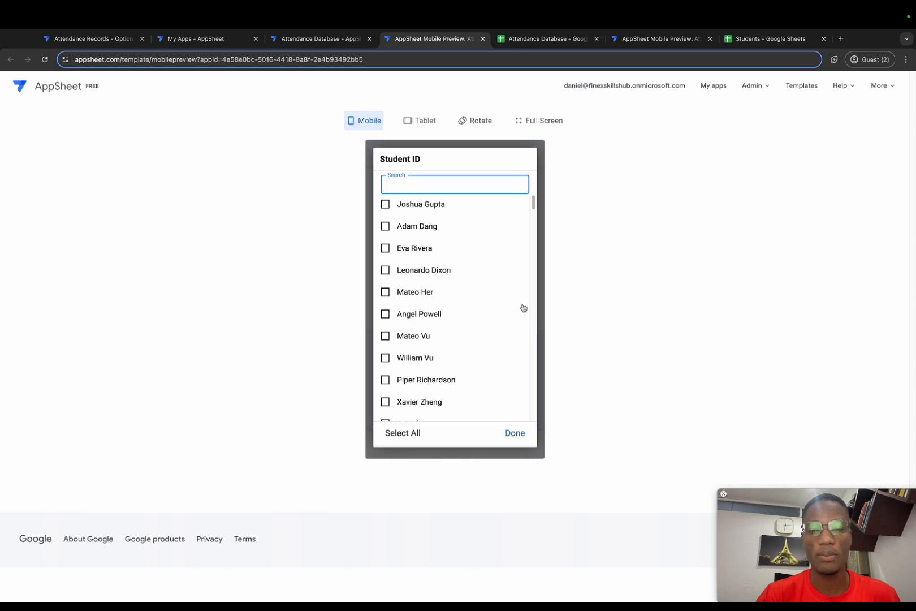
click(388, 205)
click(390, 227)
click(386, 248)
click(386, 271)
click(386, 292)
click(386, 314)
click(385, 336)
click(385, 357)
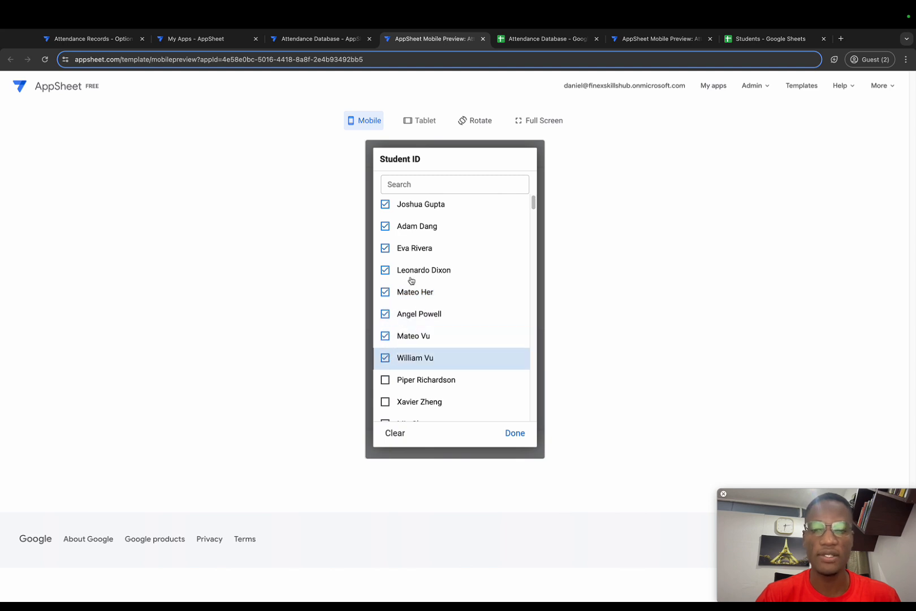
click(506, 433)
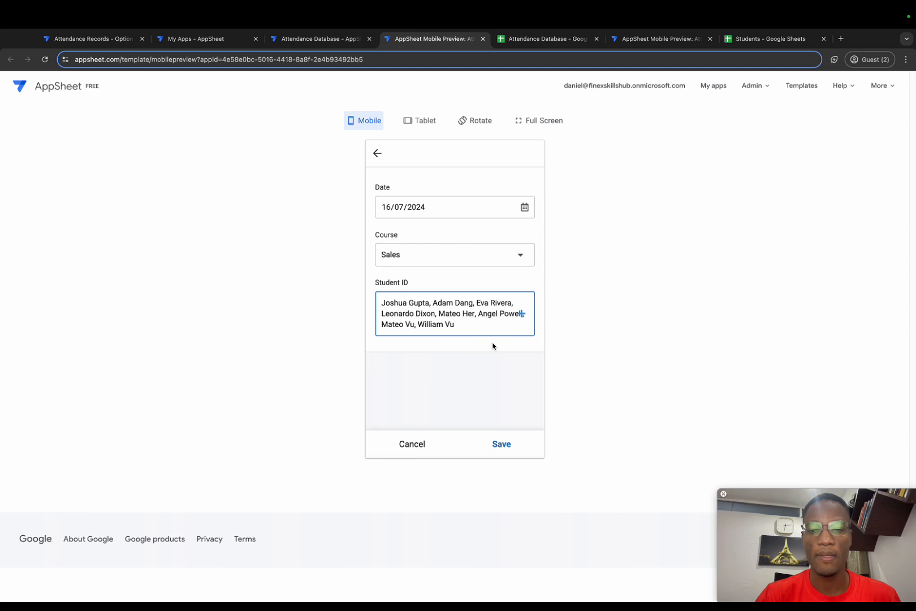
click(501, 444)
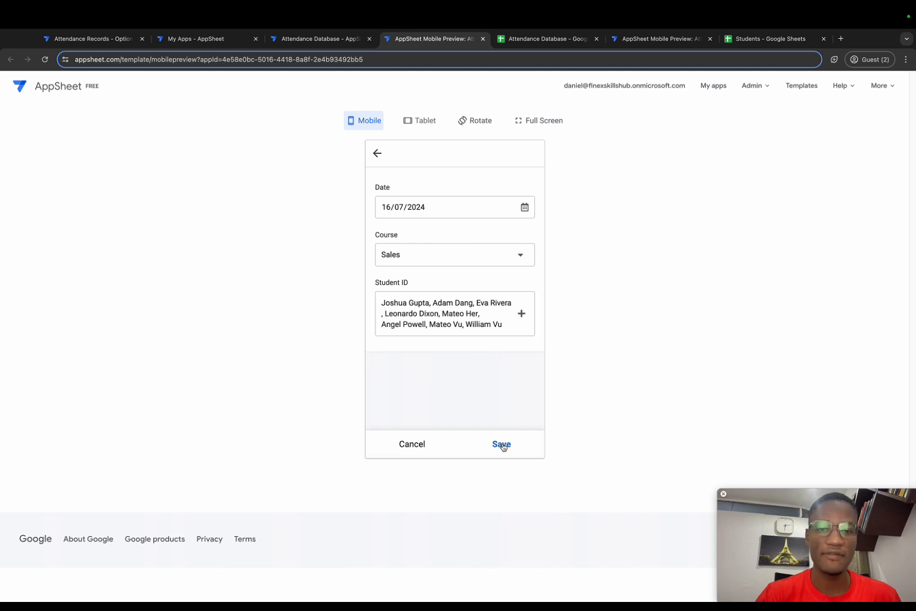
Examine the new Sales rows in the attendance list and in the Attendance Database spreadsheet.
scroll(467, 339, down, 5)
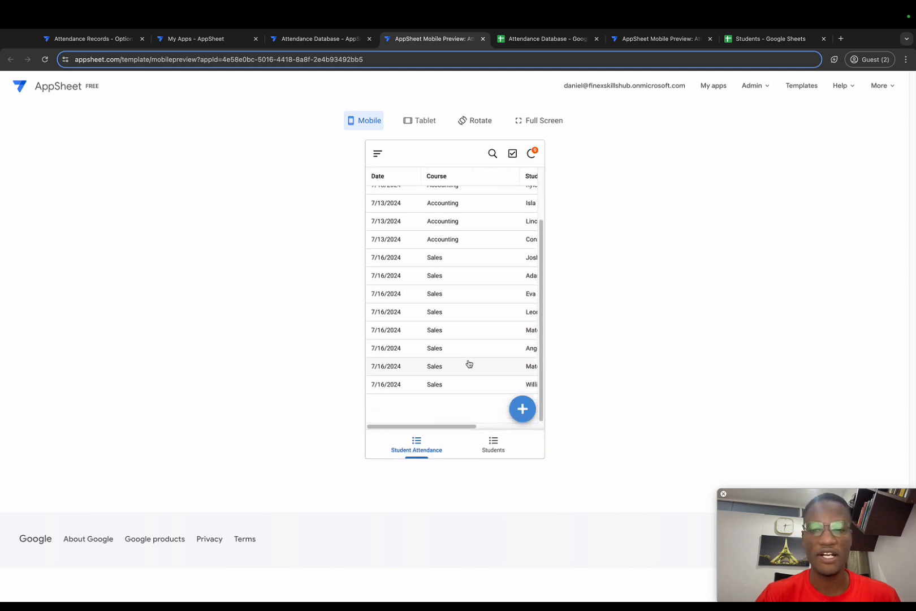
scroll(465, 268, right, 3)
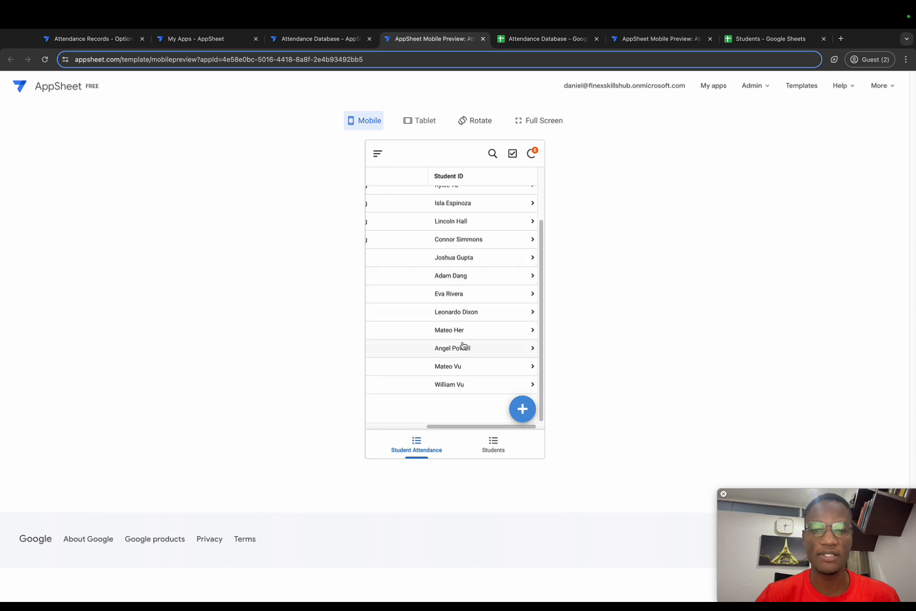
scroll(463, 383, left, 3)
click(534, 40)
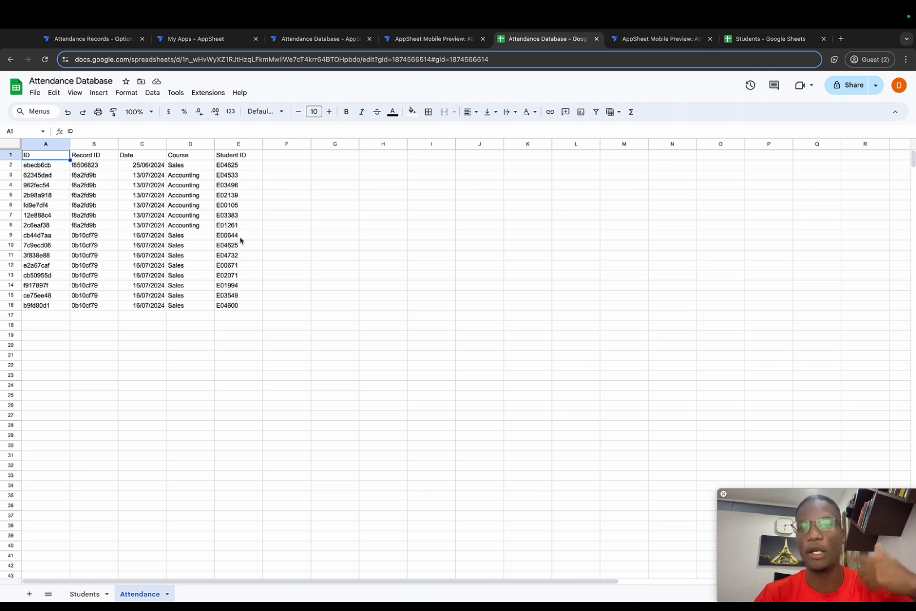
Switch to the dark-themed AppSheet mobile preview and start a new attendance record for the Sales course.
click(659, 39)
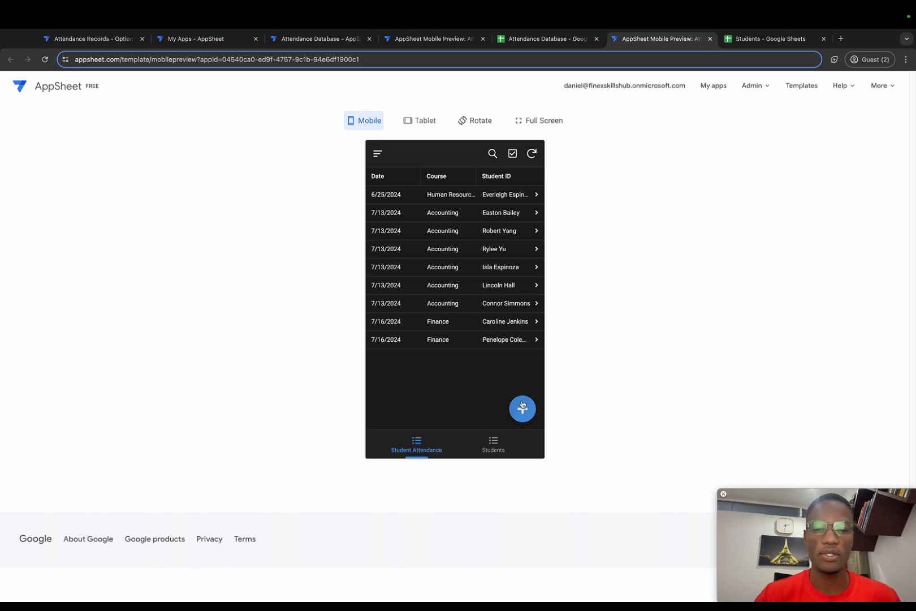
click(531, 416)
click(522, 261)
click(382, 244)
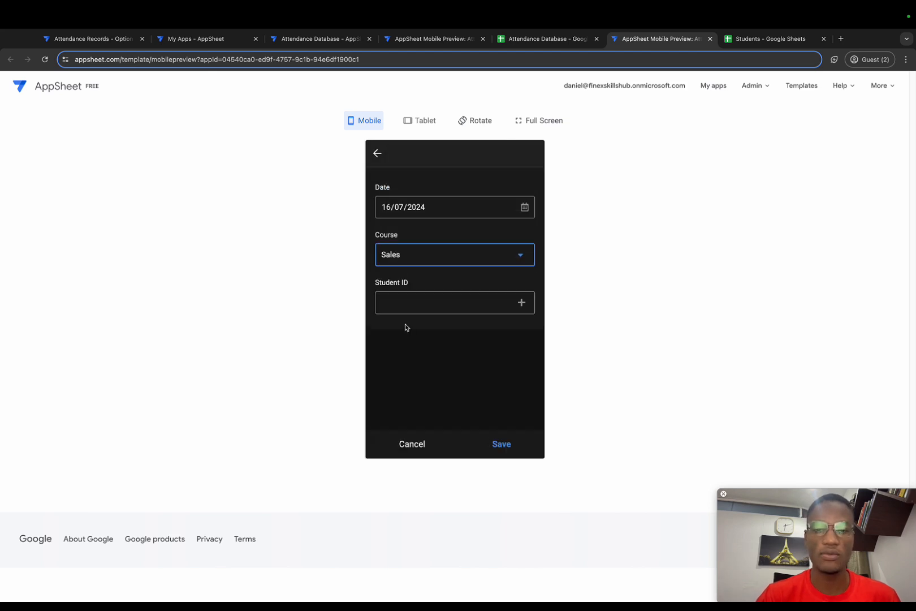
Fill Student ID in the dark-themed app with the first eight students, save the record, and open the Students spreadsheet.
click(427, 307)
click(388, 205)
click(390, 231)
click(387, 247)
click(385, 270)
click(385, 291)
click(386, 312)
click(385, 335)
click(384, 356)
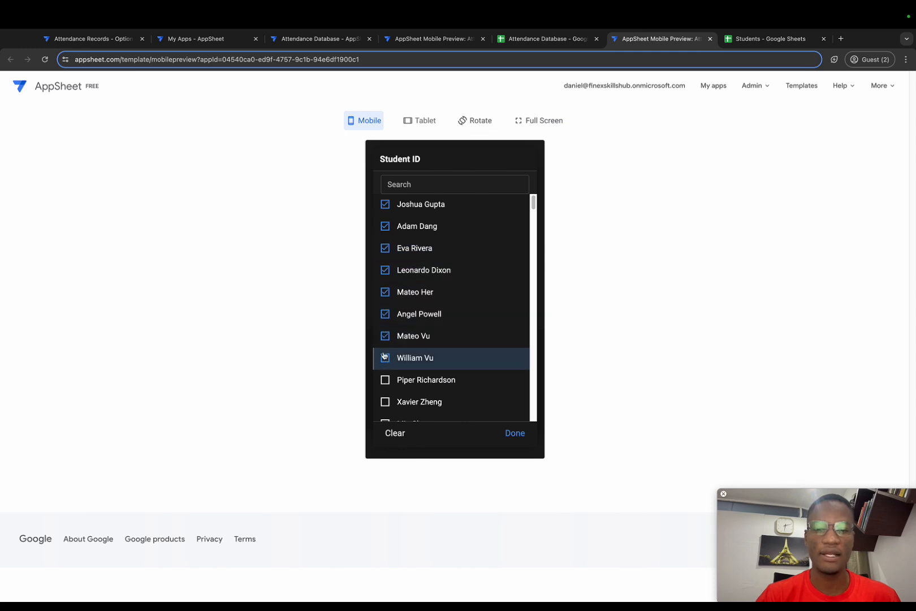
click(507, 434)
click(500, 443)
click(755, 39)
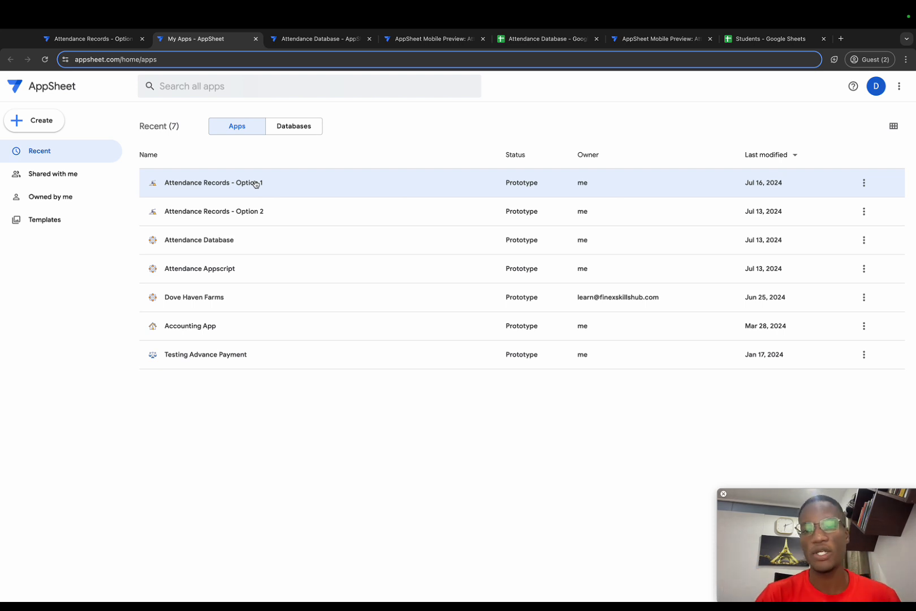
Open the Attendance Records - Option 1 app and review the column settings of its Students and Attendance tables.
double_click(255, 183)
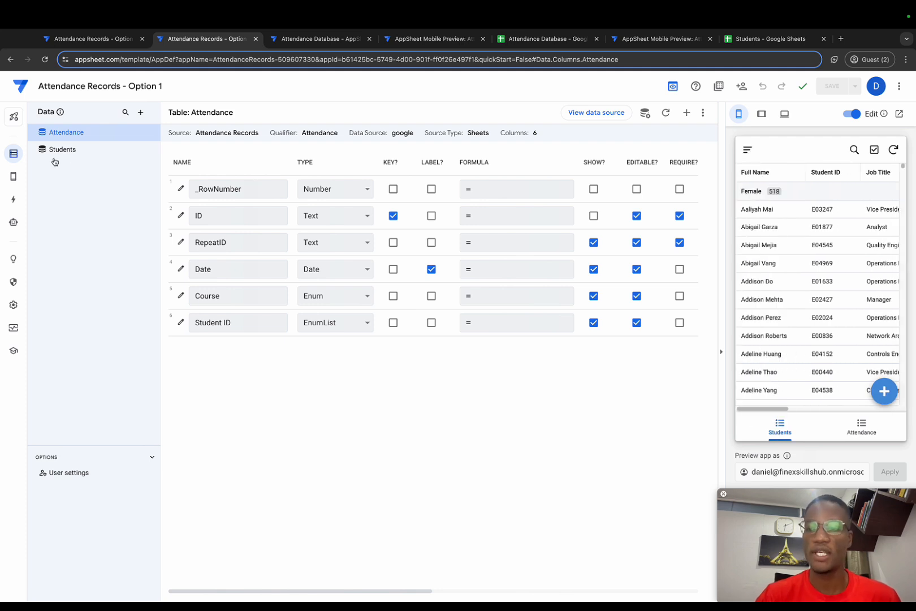
click(78, 152)
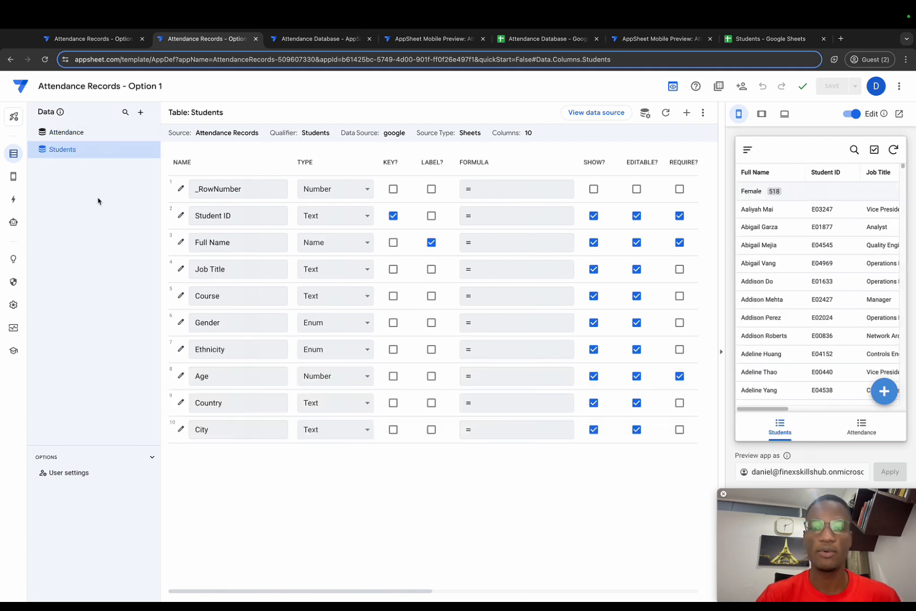
click(85, 136)
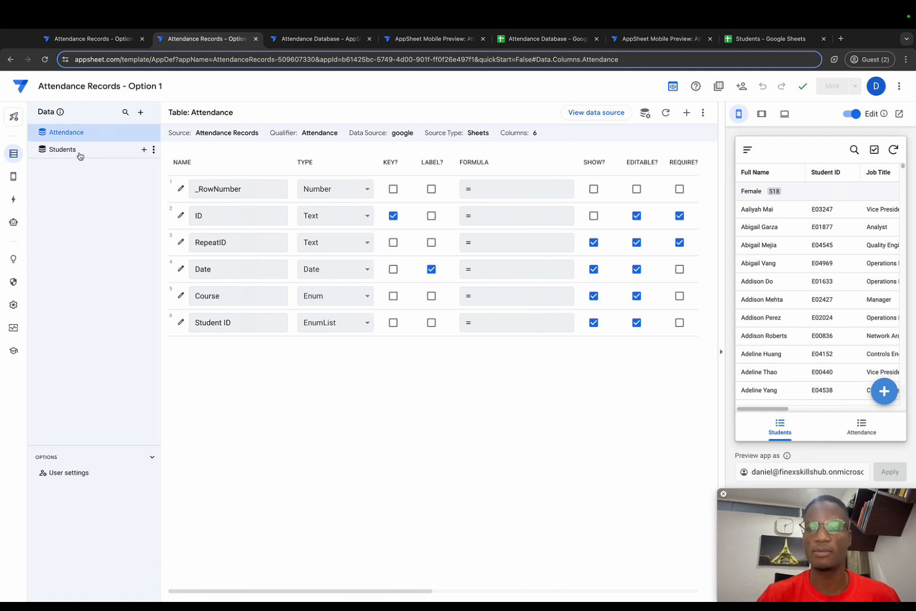
click(81, 156)
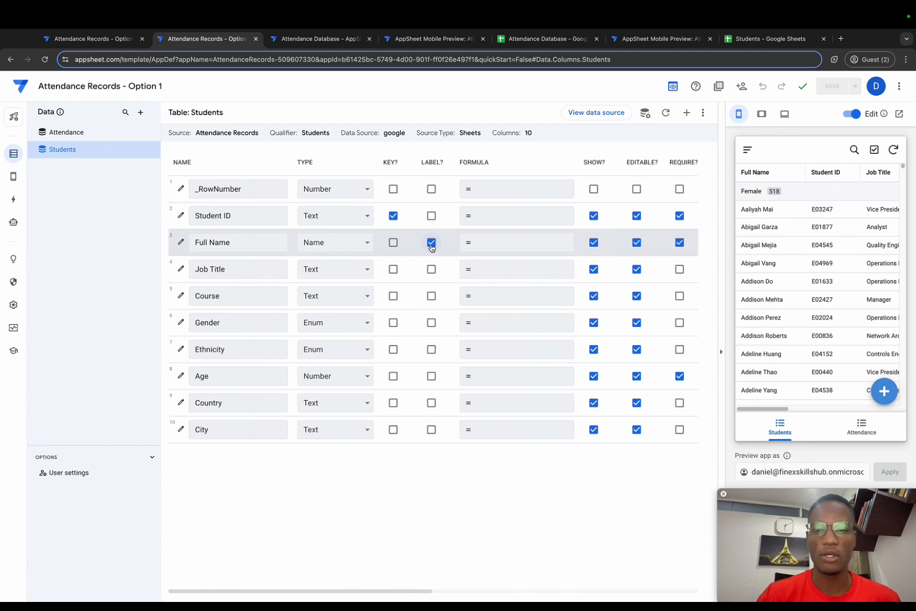
click(105, 135)
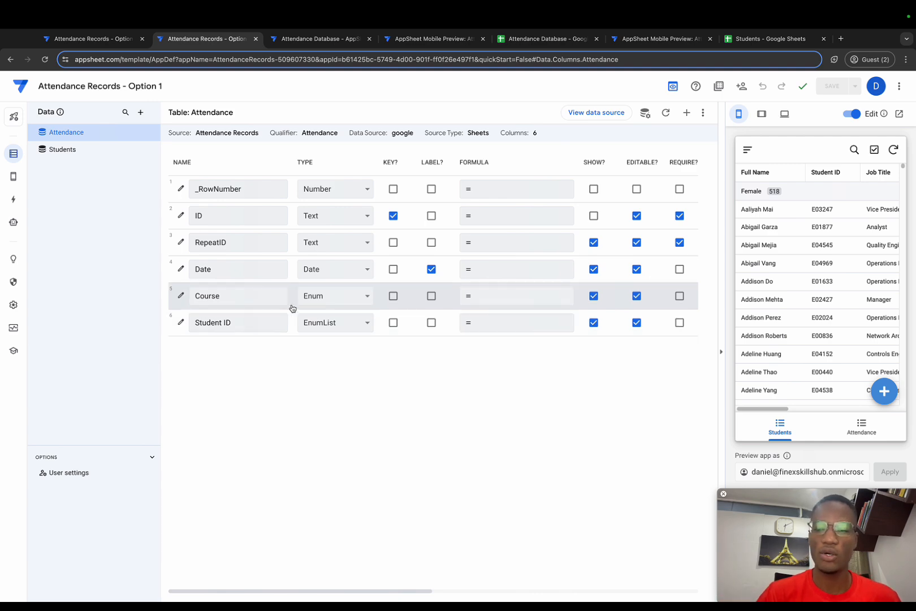
Review the Valid If expression of the Attendance table's Course column, save it, and close the column settings.
click(181, 295)
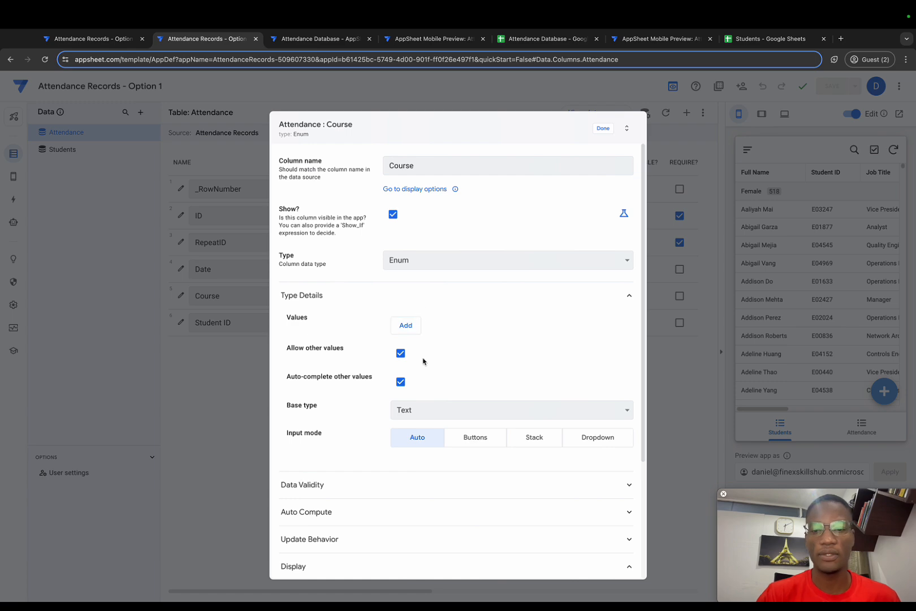
scroll(415, 390, down, 1)
click(410, 444)
scroll(436, 459, down, 1)
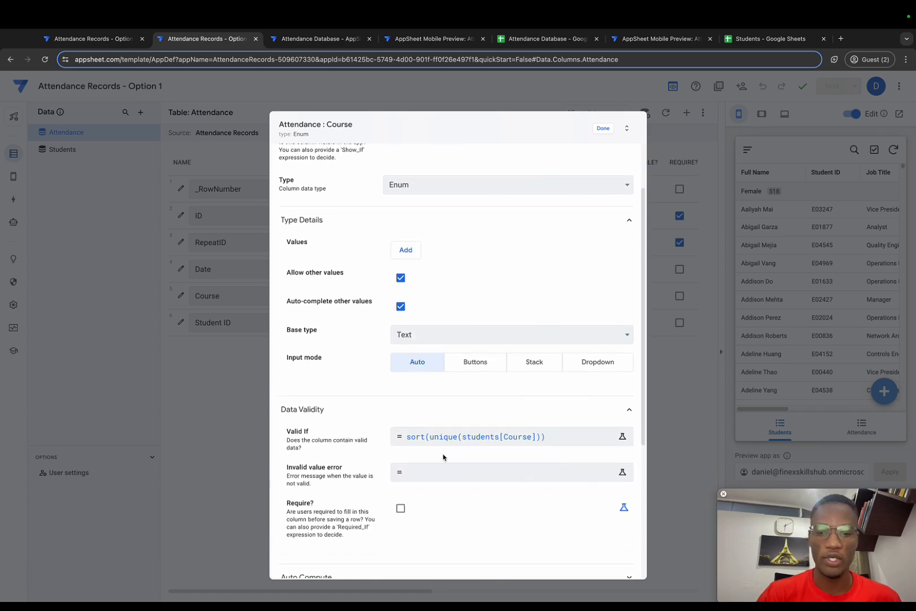
click(399, 440)
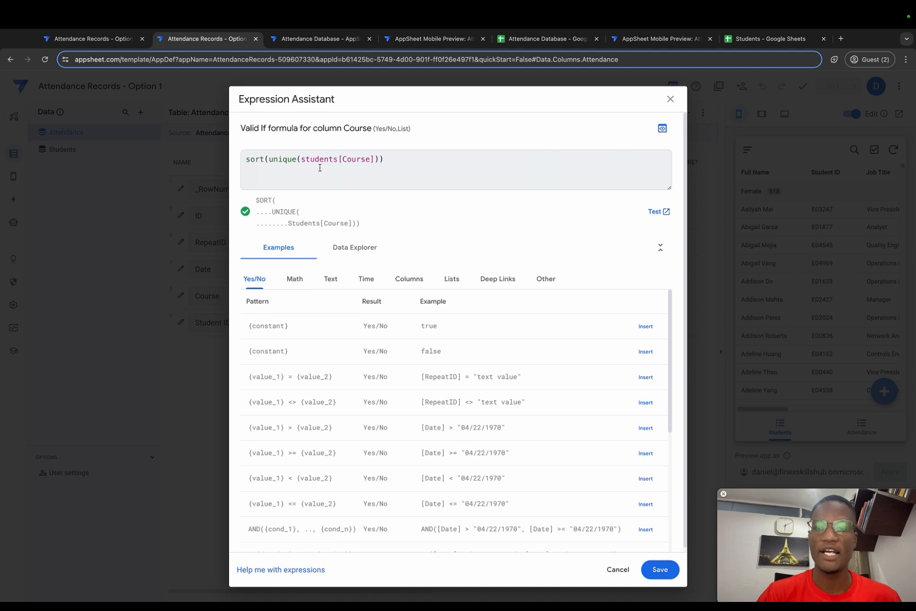
drag(301, 159, 376, 160)
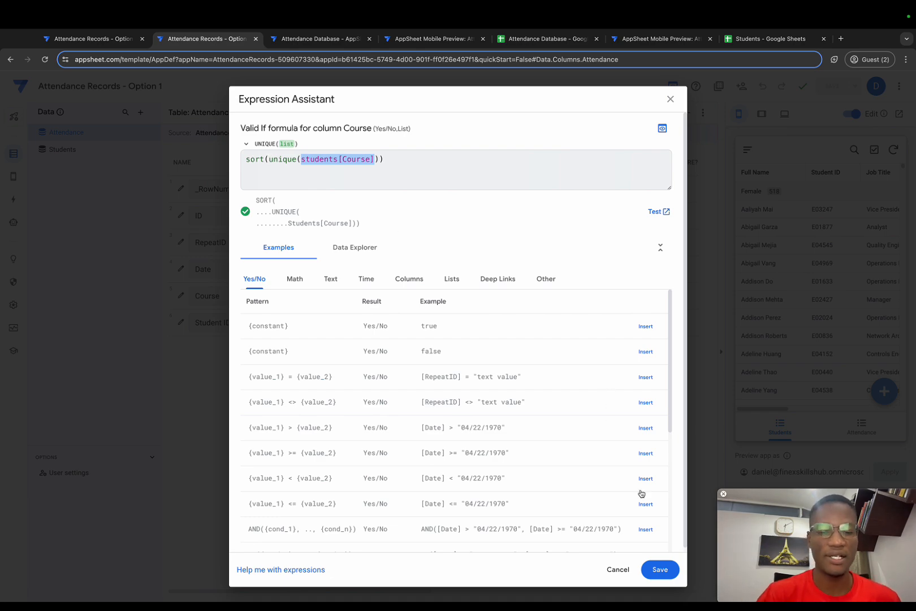
click(657, 569)
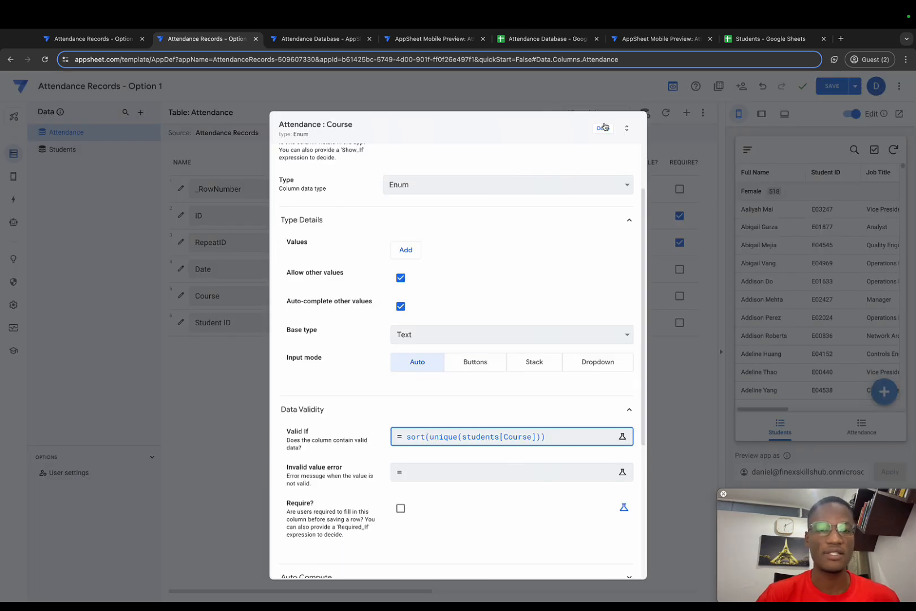
click(602, 128)
Open a new Attendance entry in the app preview, check its Course choices, and save the app.
click(852, 427)
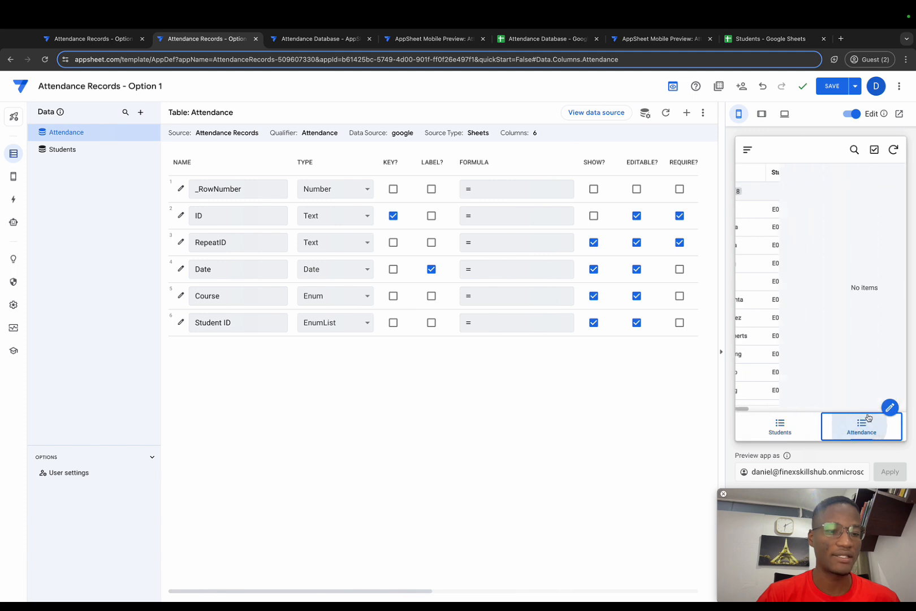
click(883, 391)
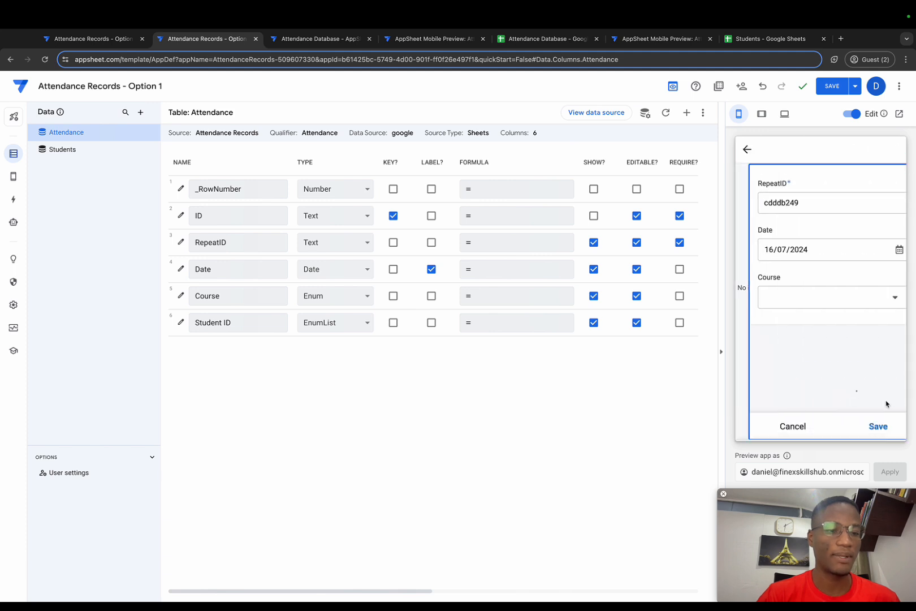
click(882, 300)
key(Escape)
click(832, 86)
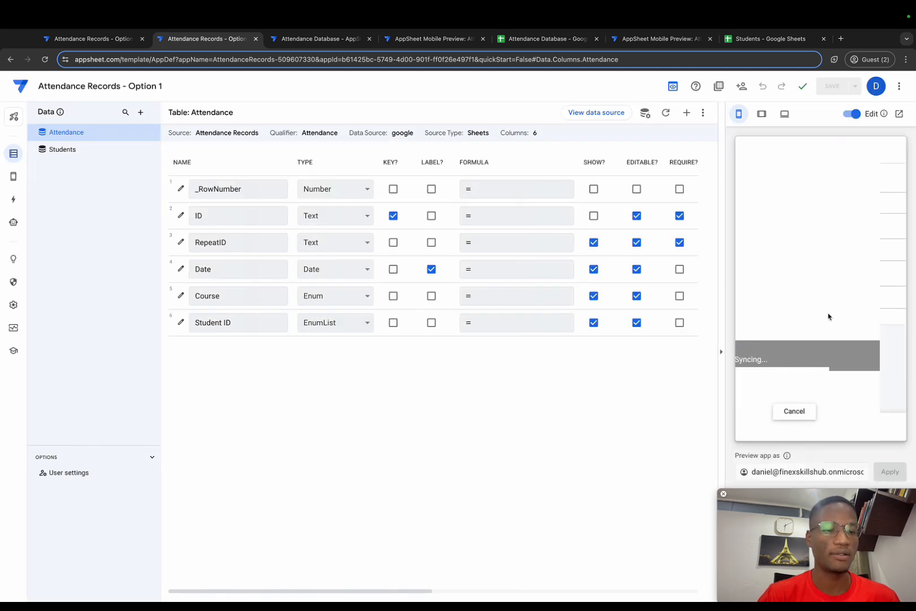
Set the preview entry's course to Engineering and check the students offered under Student ID.
click(879, 298)
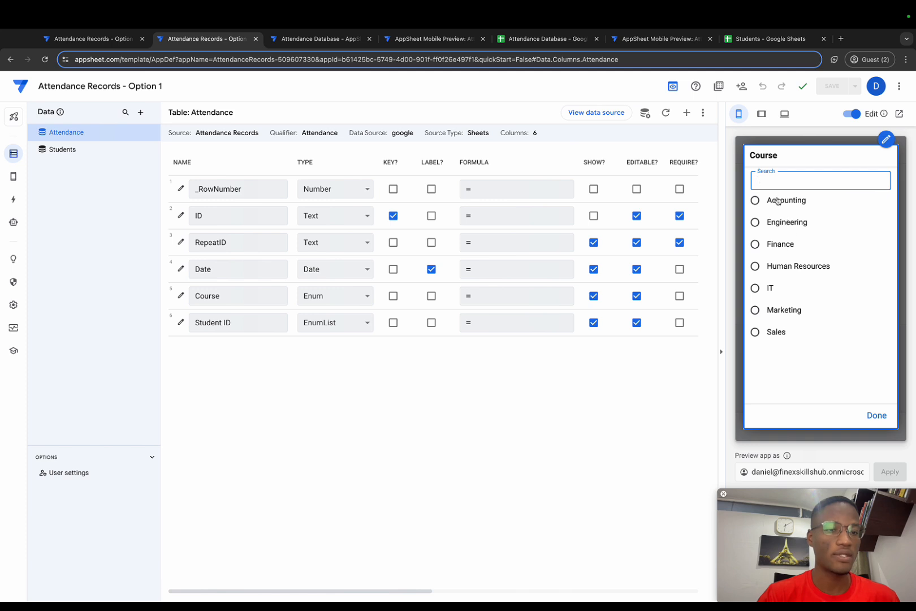
click(781, 224)
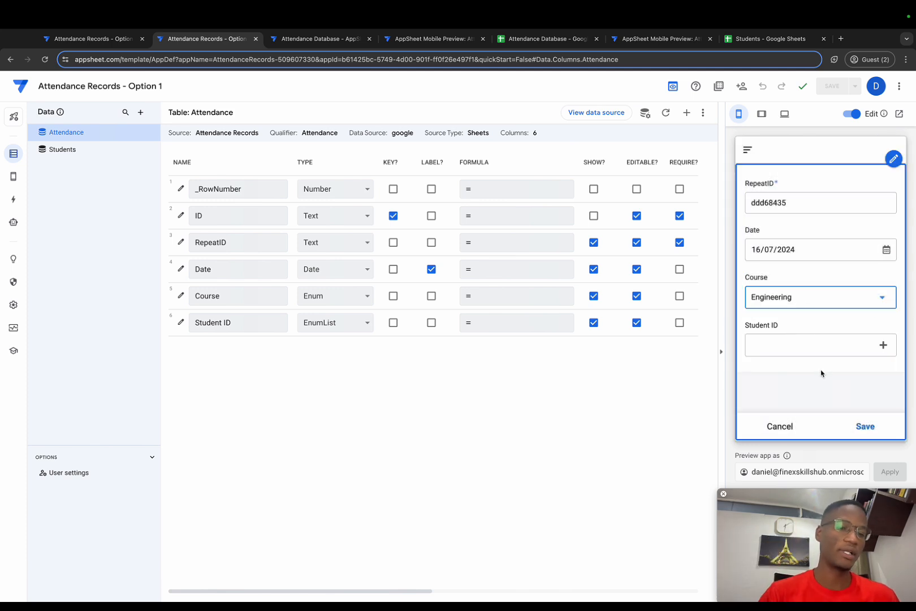
click(868, 348)
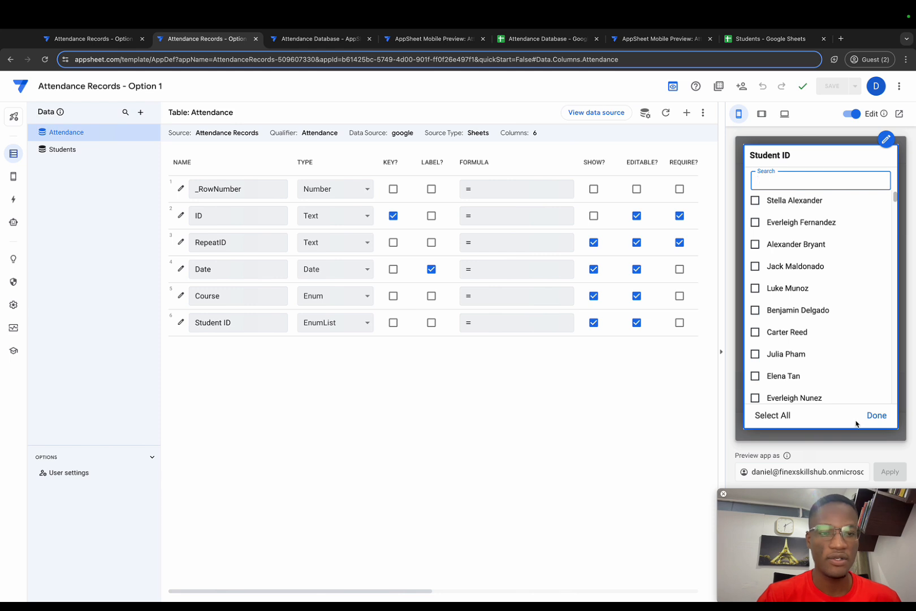
click(873, 416)
Change the preview entry's course to Accounting and display the students offered under Student ID.
click(831, 302)
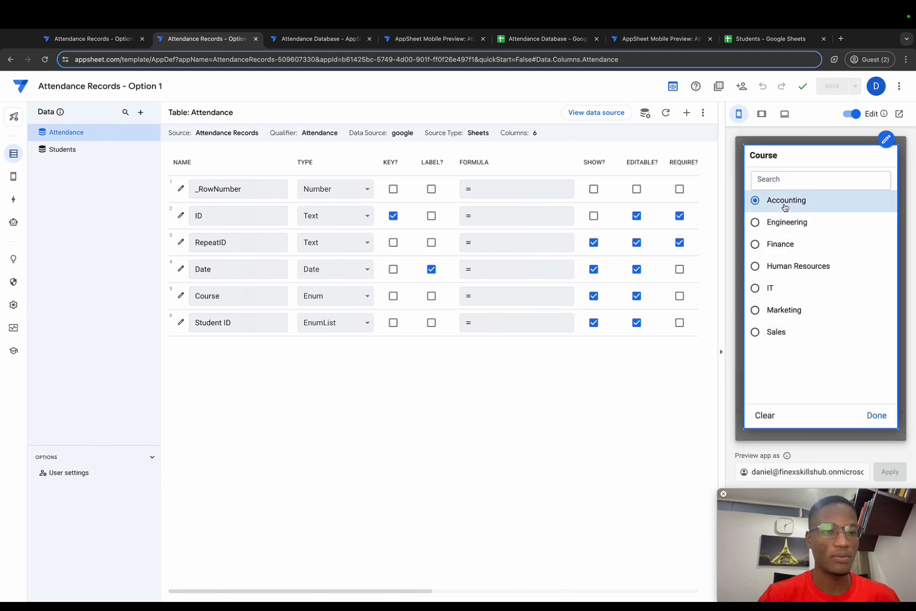
click(785, 203)
click(860, 357)
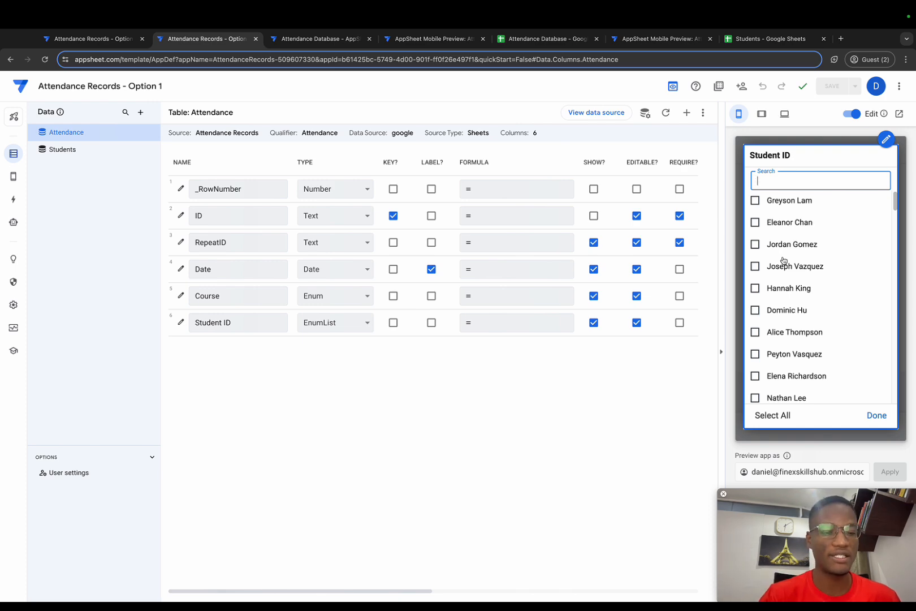
Dismiss the student list, review the Valid If expression of the Attendance table's Student ID column, save it, and close the column settings.
click(739, 256)
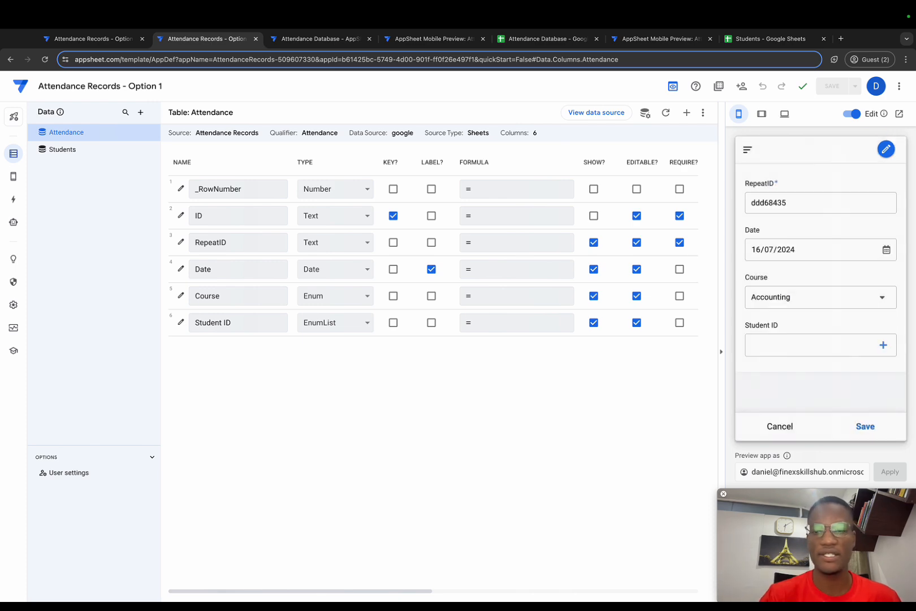
click(180, 325)
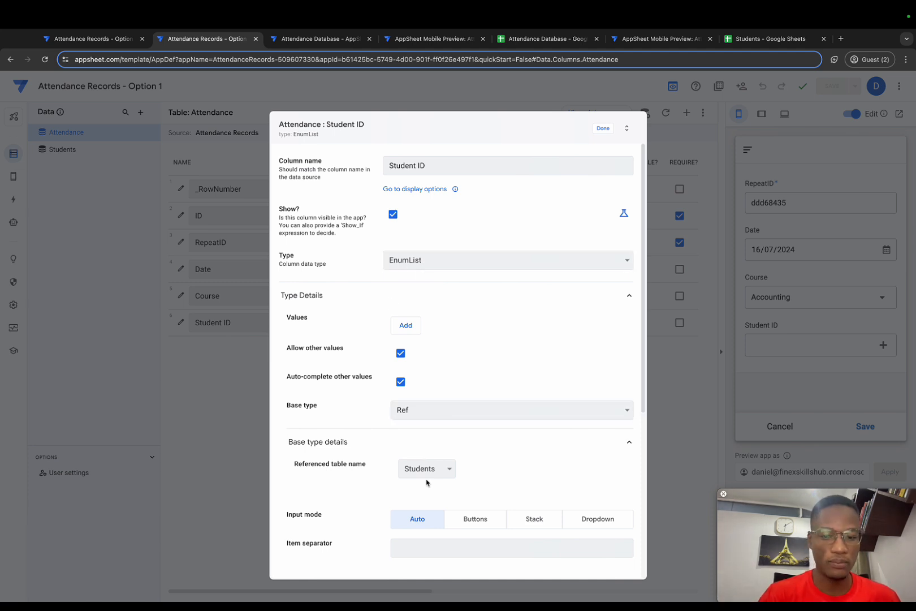
scroll(426, 481, down, 5)
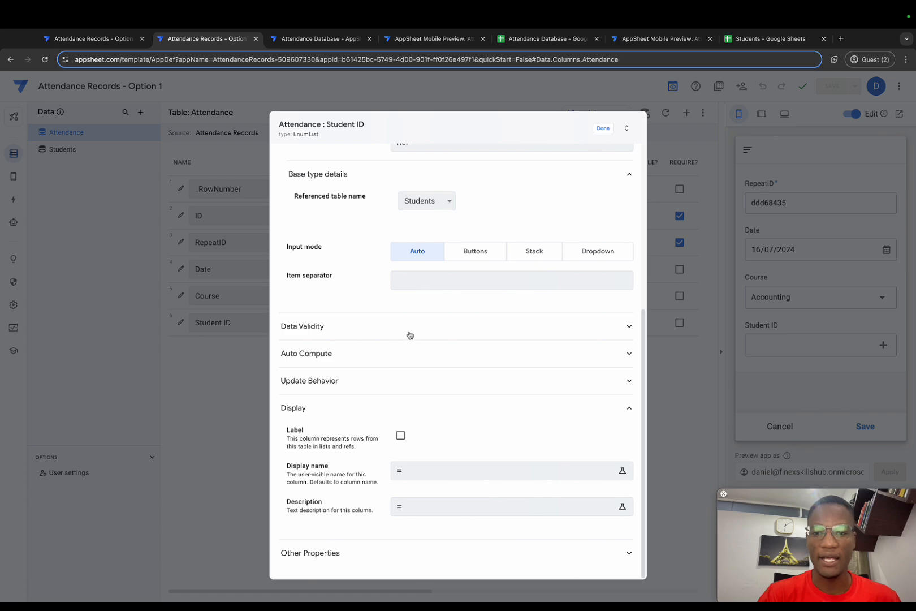
click(408, 332)
click(423, 354)
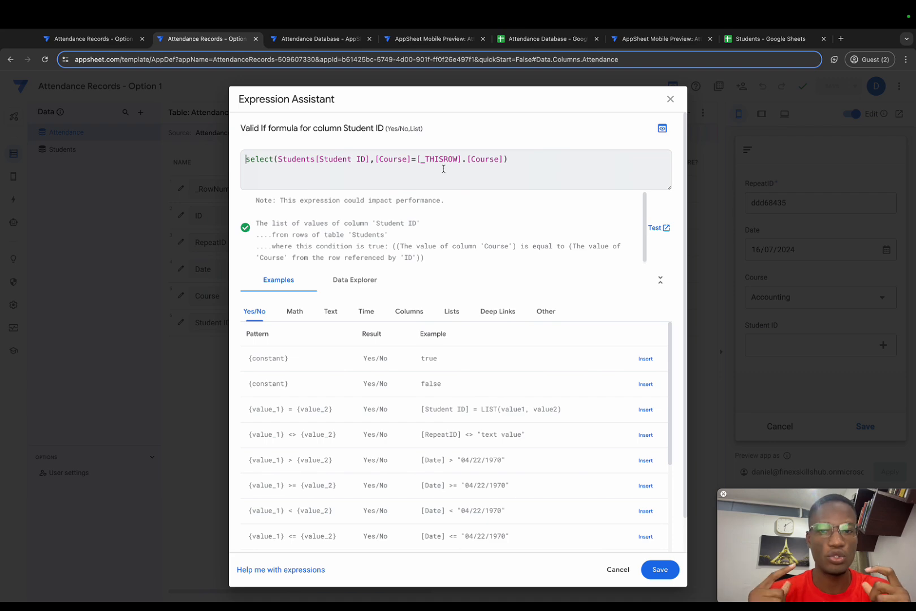
click(659, 570)
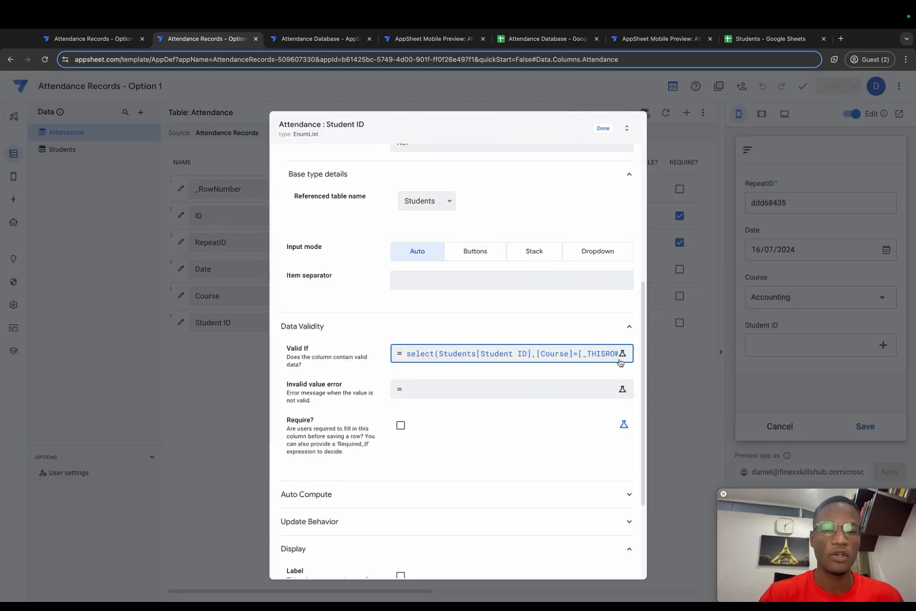
click(599, 129)
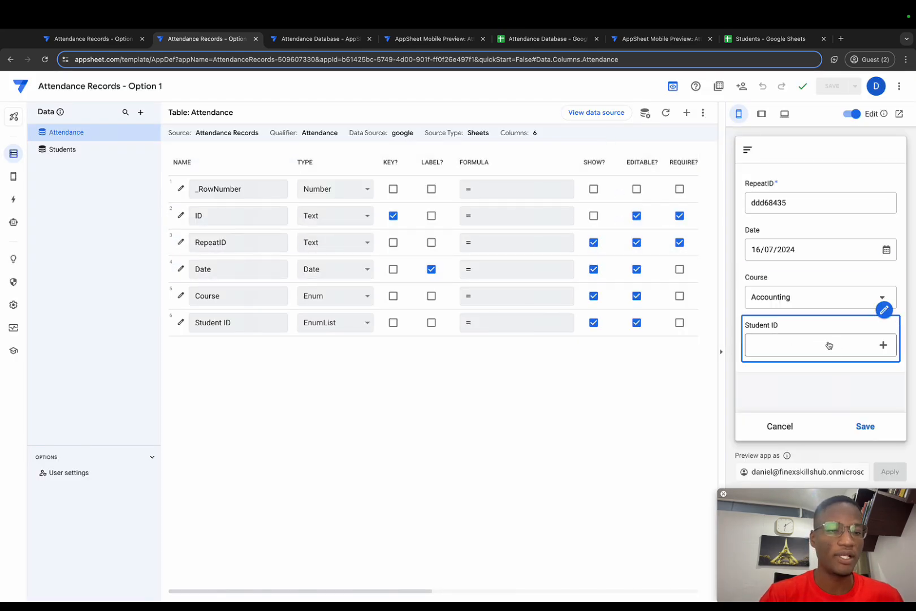
Select the second through seventh students under Student ID in the preview's Accounting entry and save the entry.
click(883, 344)
click(778, 225)
click(781, 245)
click(783, 266)
click(786, 288)
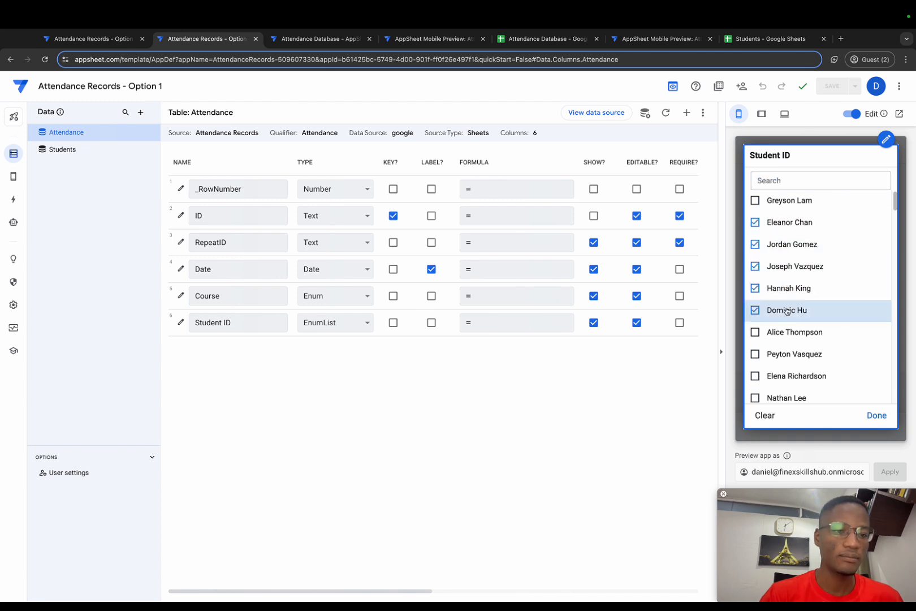
click(786, 309)
click(791, 332)
click(873, 415)
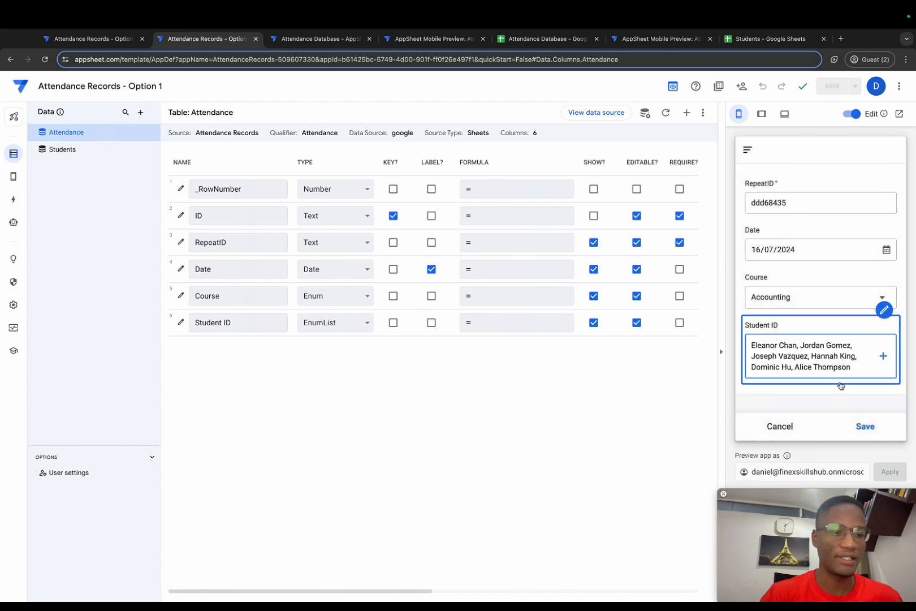
click(864, 427)
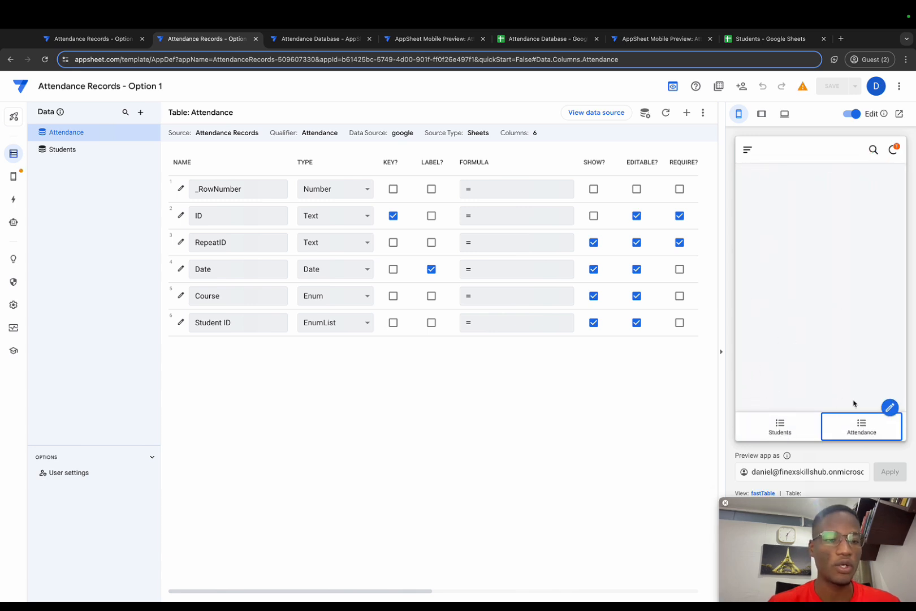
Open the saved attendance record in the preview and inspect its Student ID cell in the source spreadsheet's Attendance sheet.
click(861, 423)
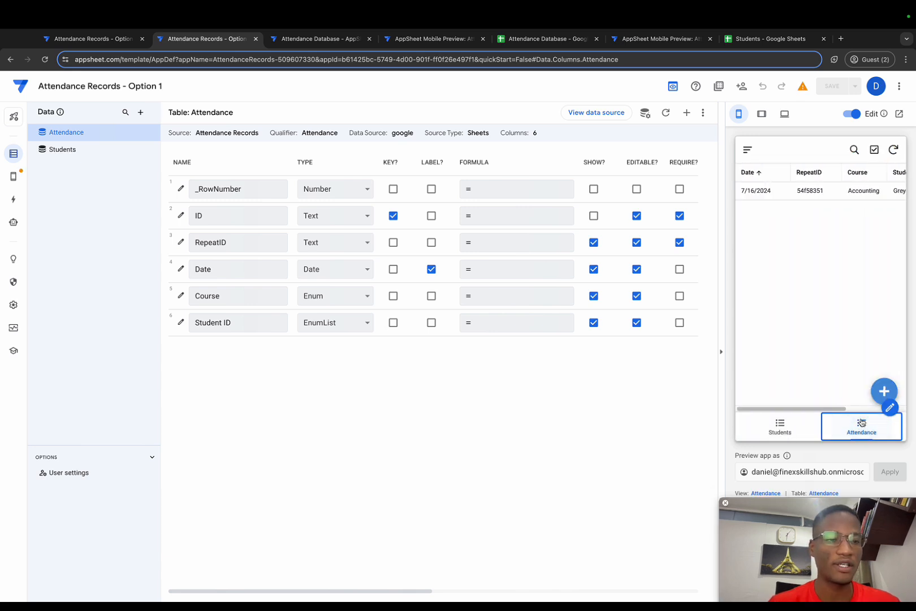
click(803, 194)
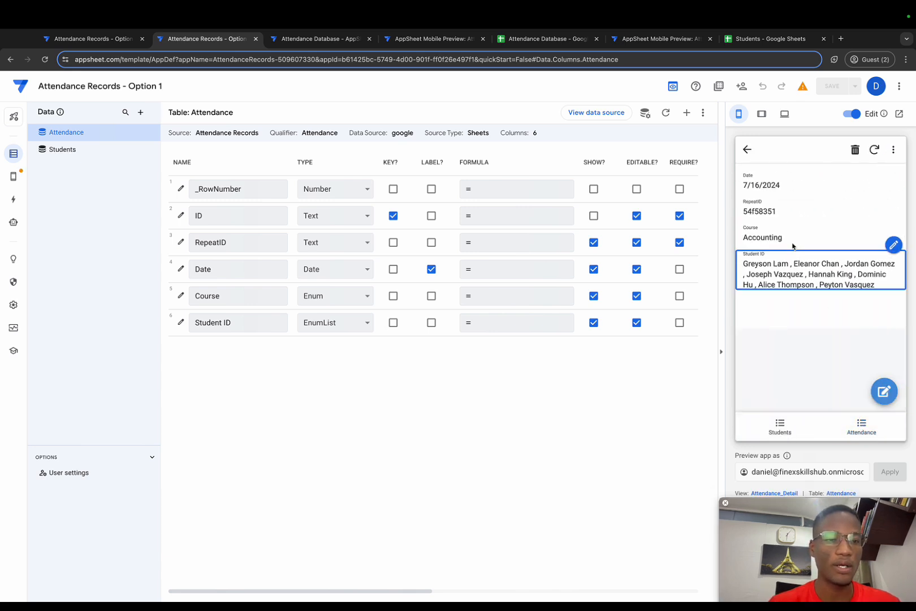
click(598, 113)
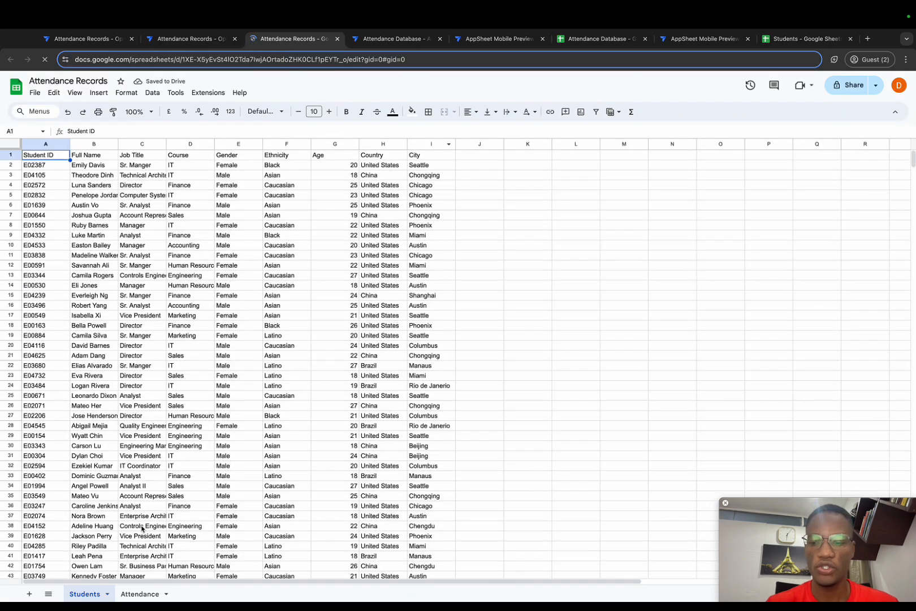
click(133, 593)
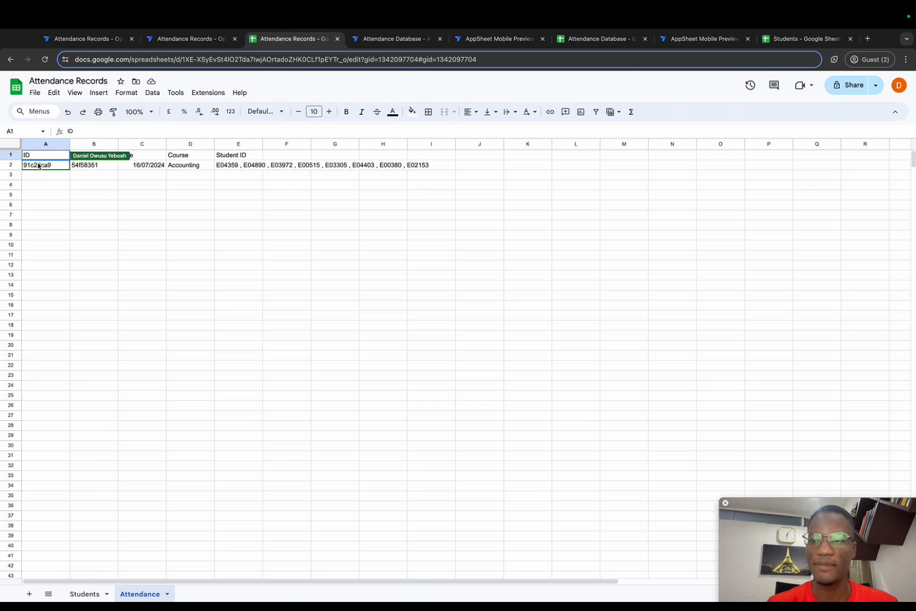
click(235, 163)
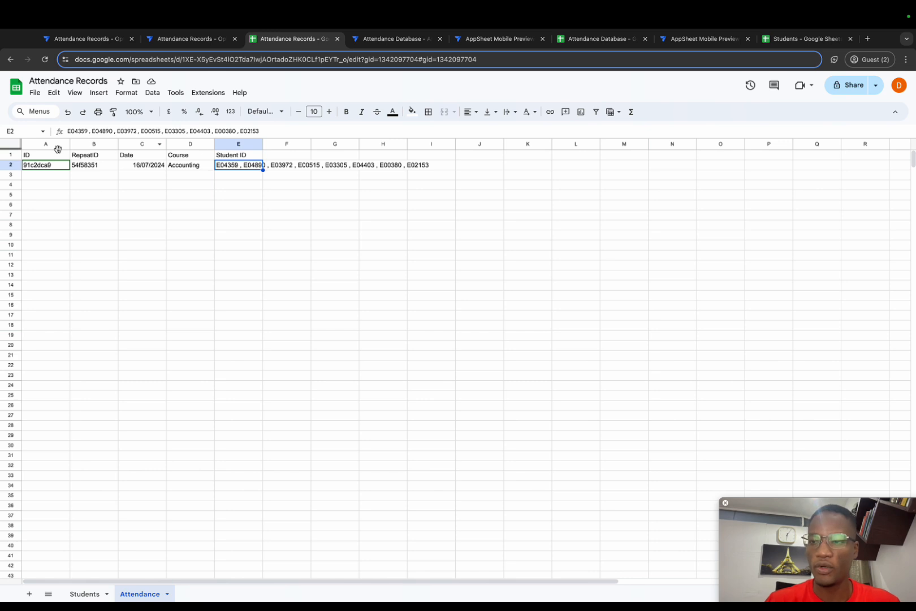
Fill the attendance record in row 2 down through row 8, covering columns A to E.
mouse_move(39, 165)
mouse_down()
mouse_move(165, 182)
mouse_move(260, 168)
mouse_move(258, 228)
mouse_up()
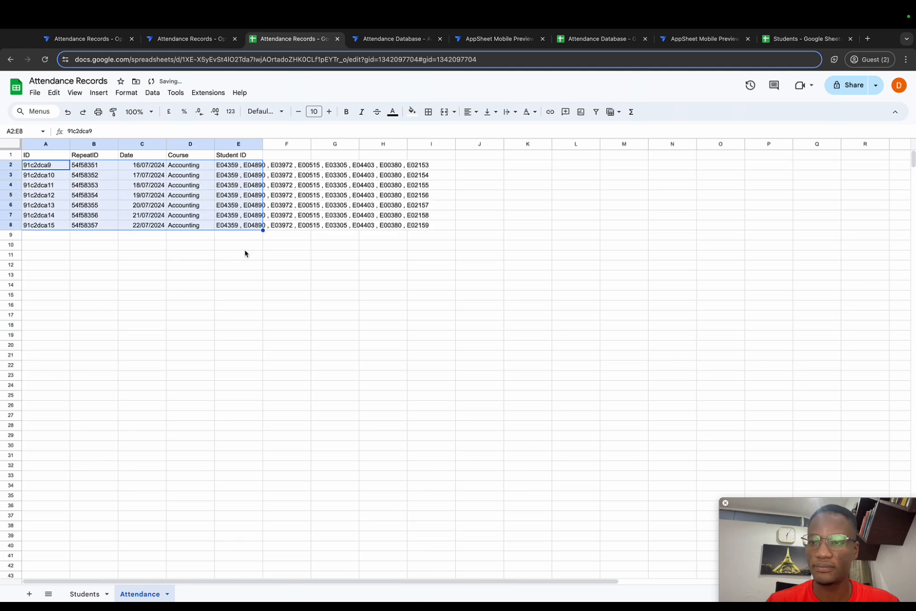
click(244, 247)
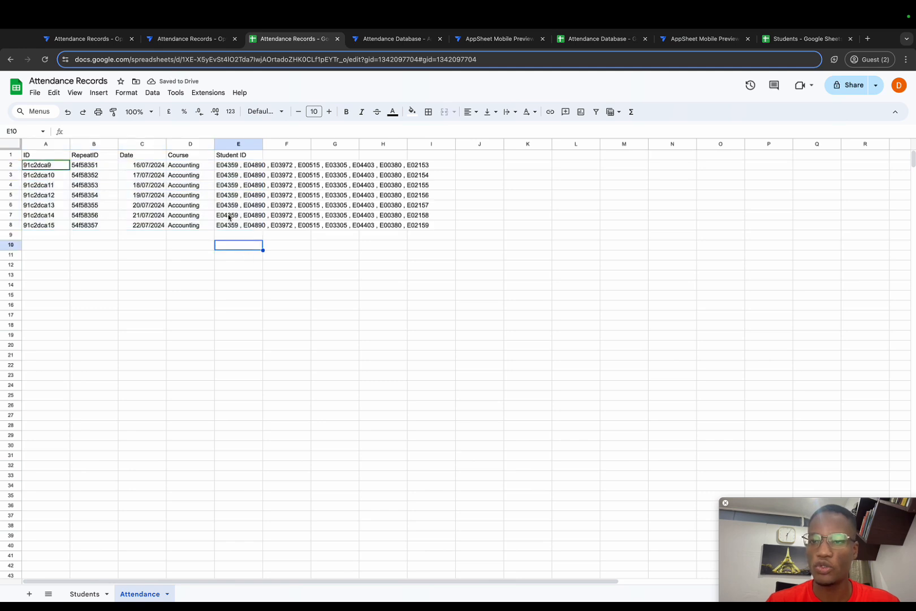
Reduce the Student ID list in cell E2 to its first student ID only.
click(239, 163)
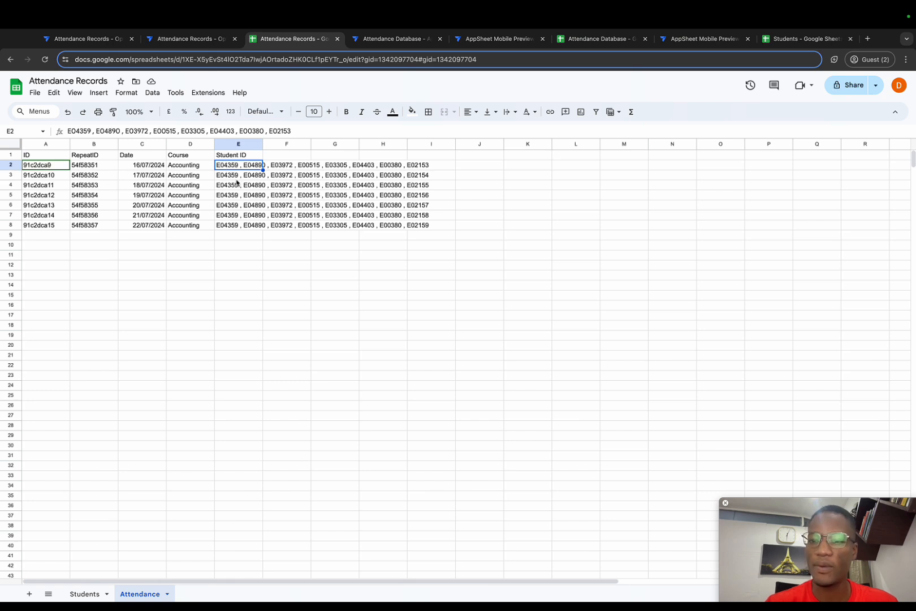
double_click(79, 130)
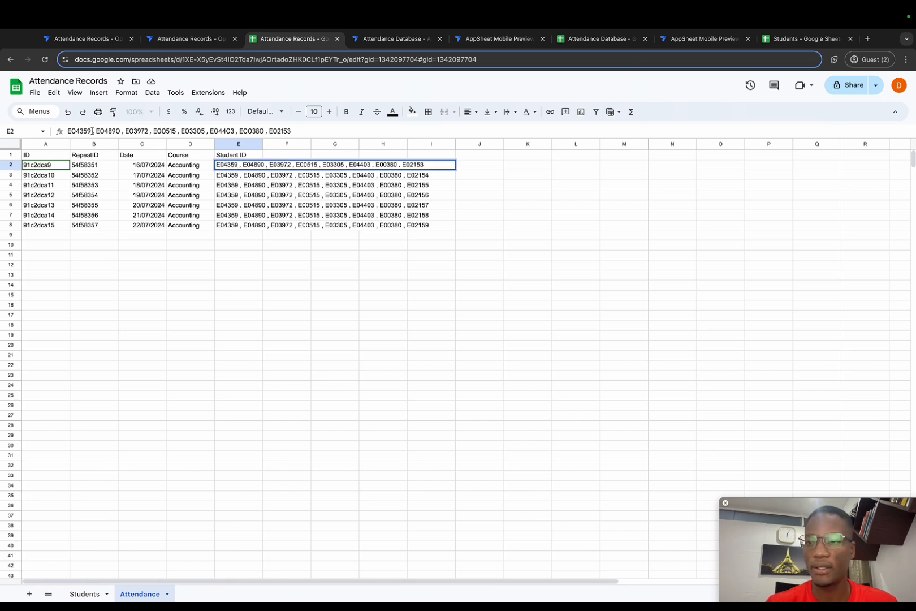
key(Right)
key(shift+End)
key(BackSpace)
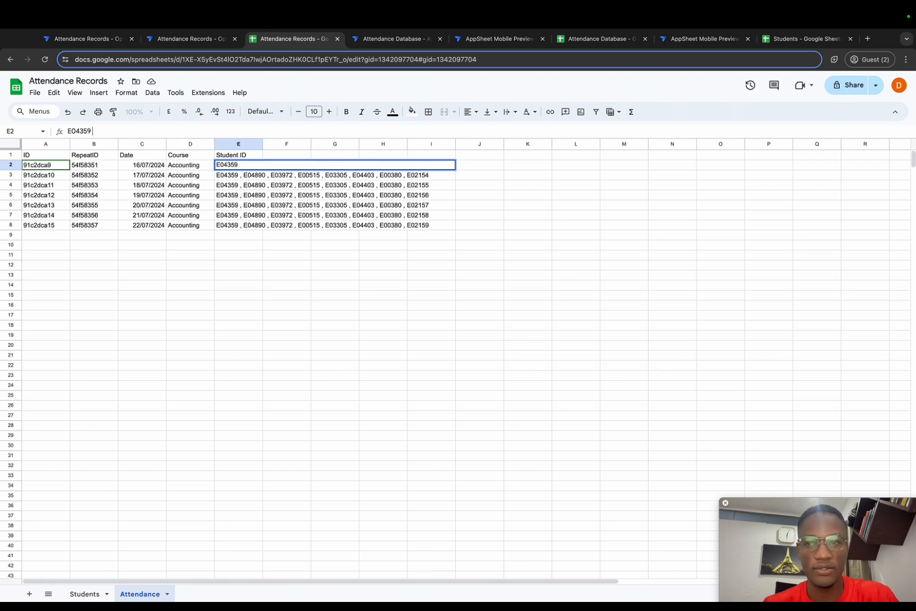
key(Return)
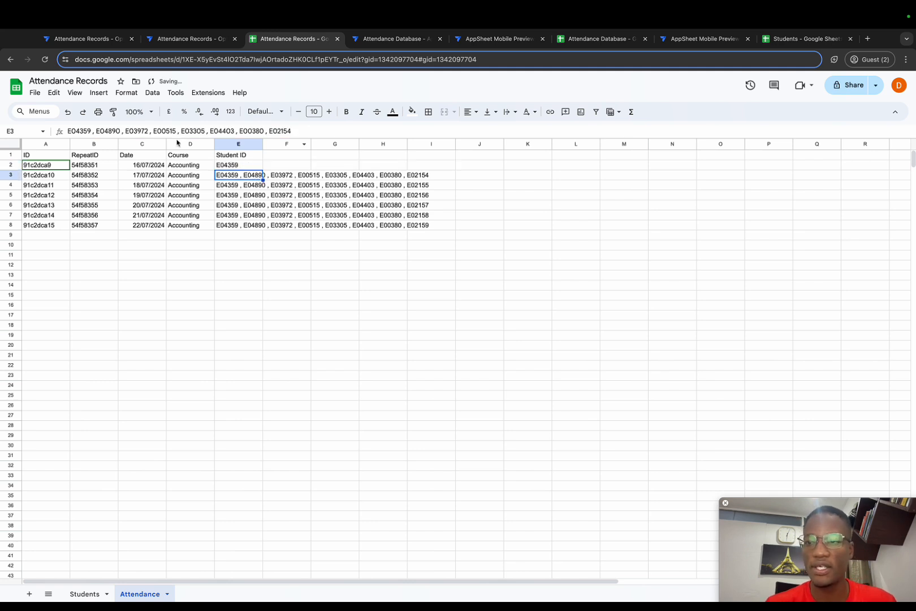
Reduce the Student ID list in cell E3 to its second student ID only.
click(120, 131)
key(shift+End)
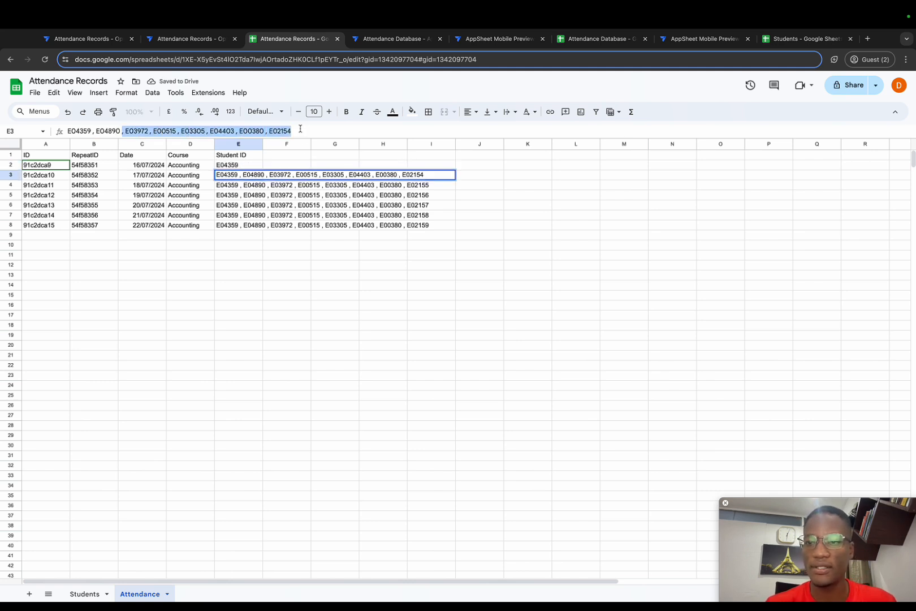
key(BackSpace)
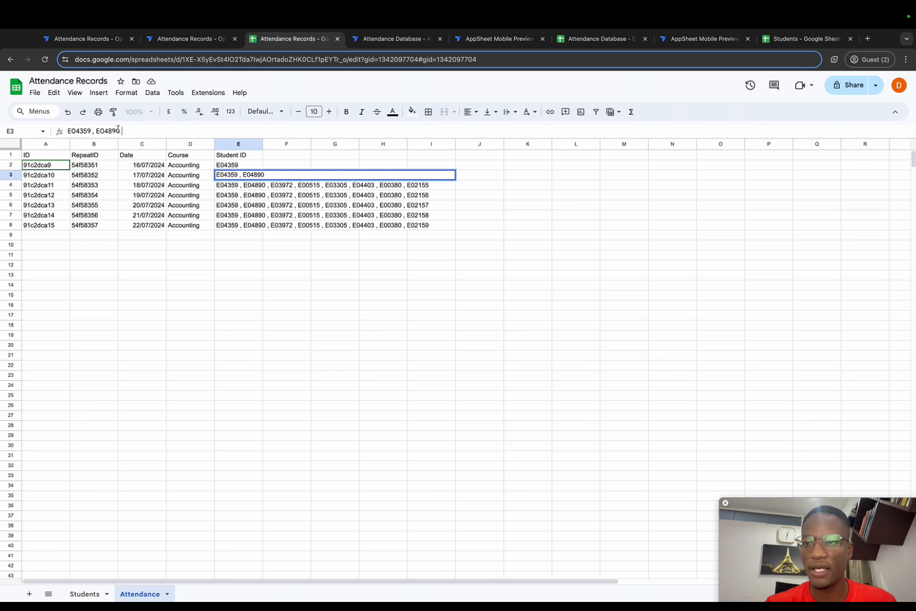
drag(97, 131, 64, 132)
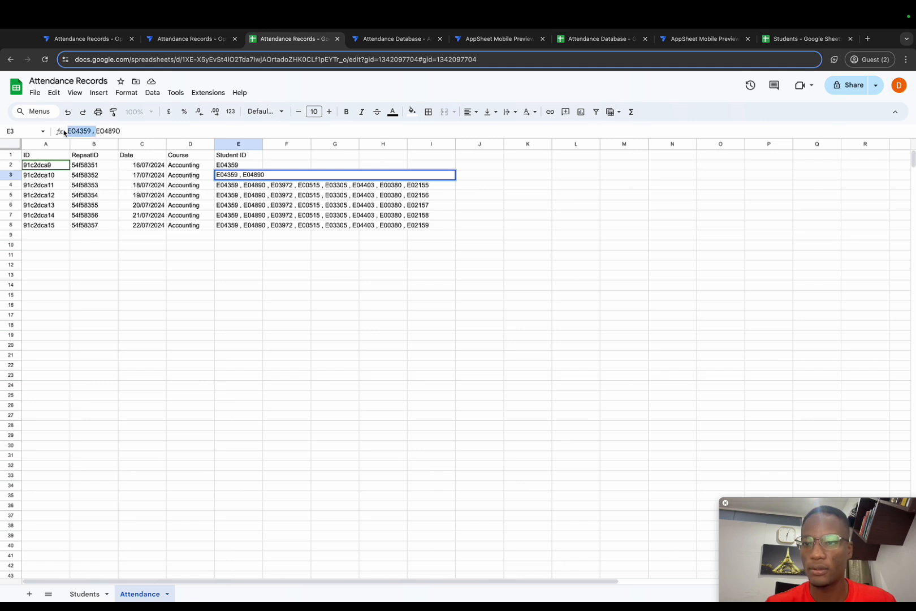
key(BackSpace)
key(Return)
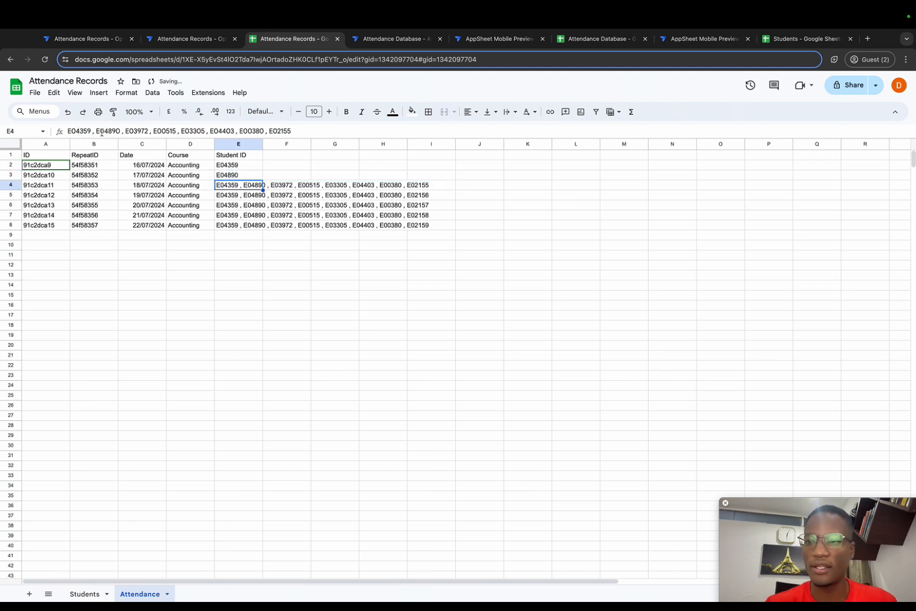
Reduce the Student ID list in cell E4 to its third student ID only.
click(66, 131)
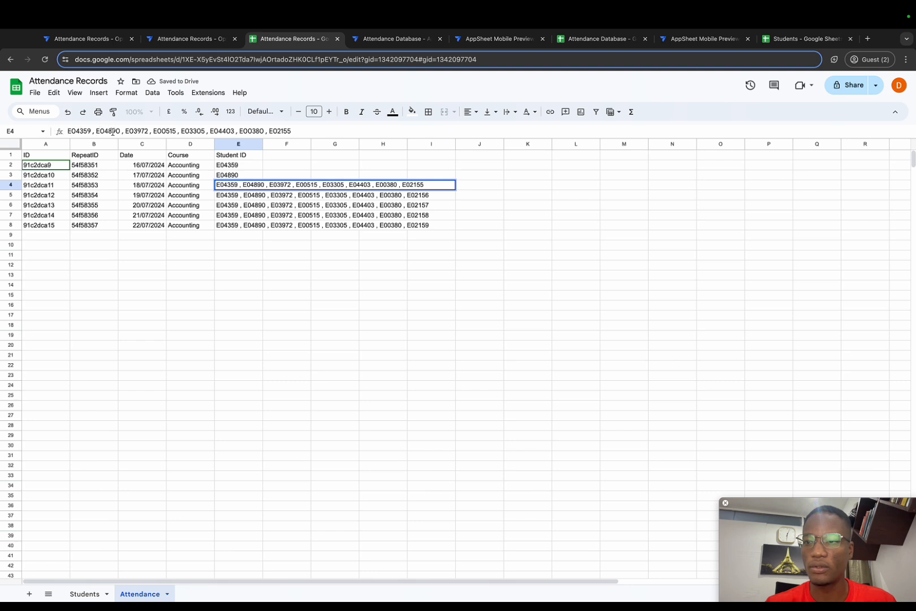
drag(123, 132, 54, 130)
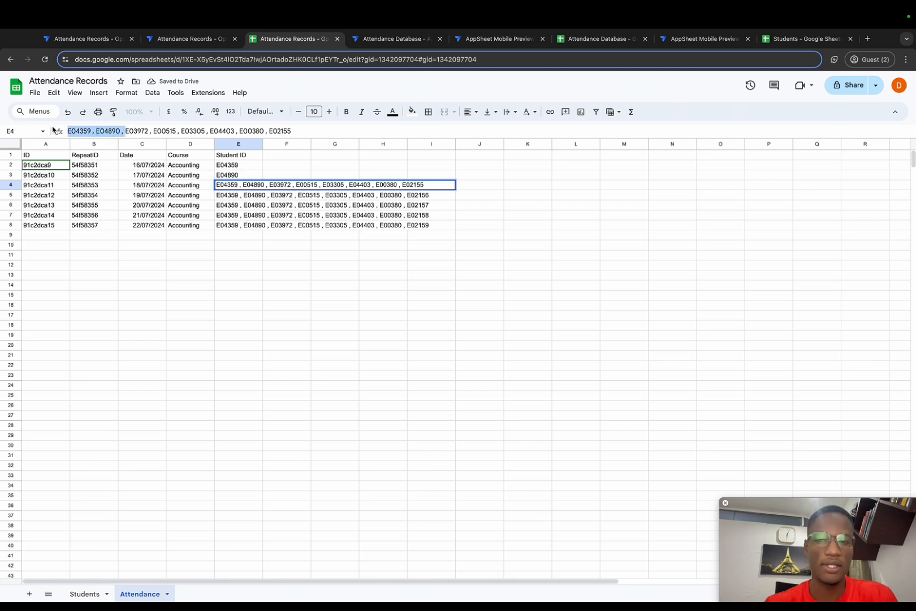
key(BackSpace)
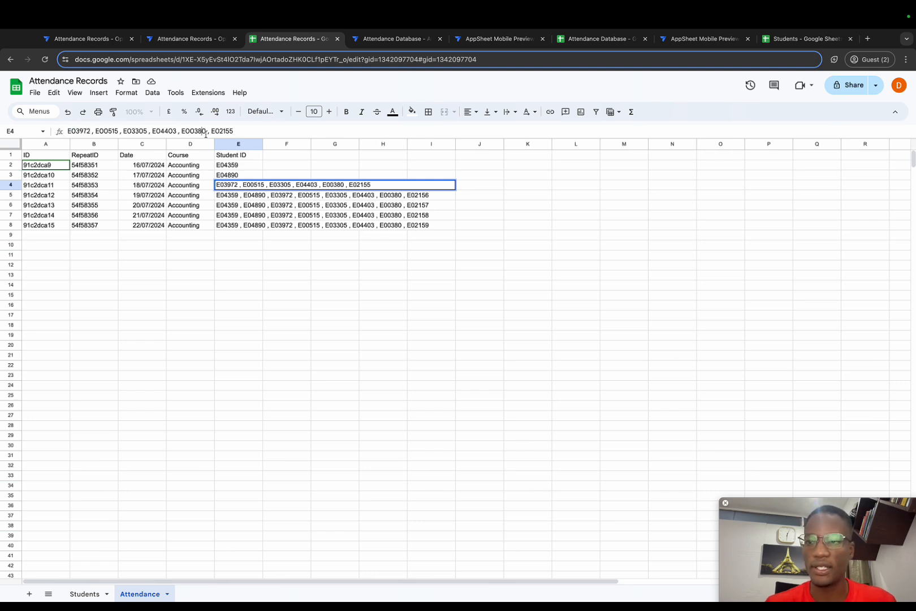
drag(232, 129, 89, 128)
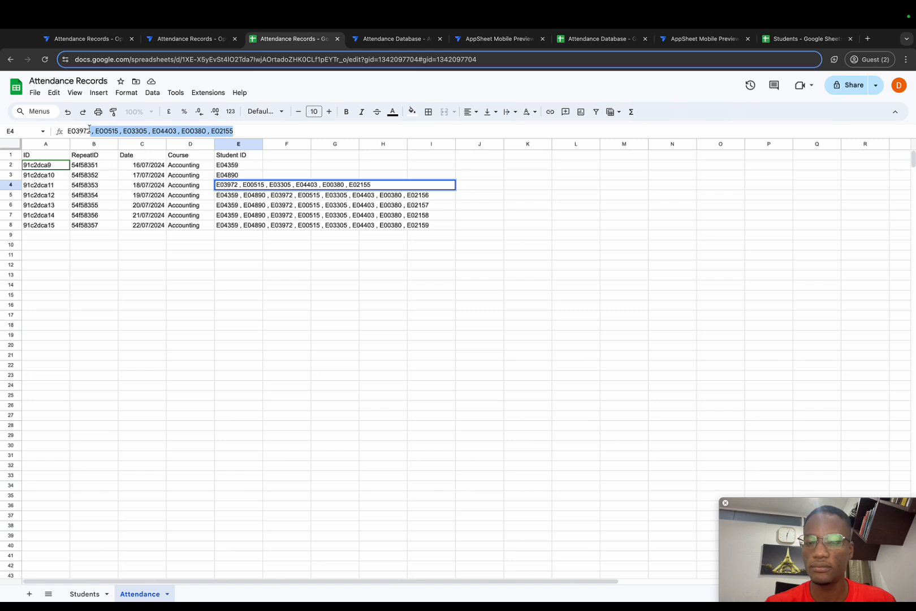
key(BackSpace)
key(Return)
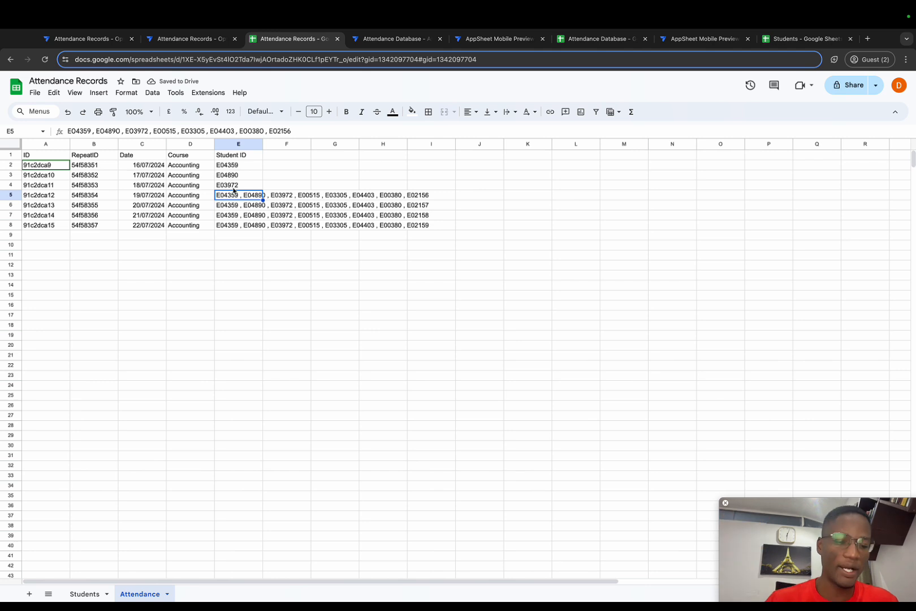
Check the individual student IDs in cells E2, E3 and E4.
click(239, 165)
click(239, 175)
click(240, 185)
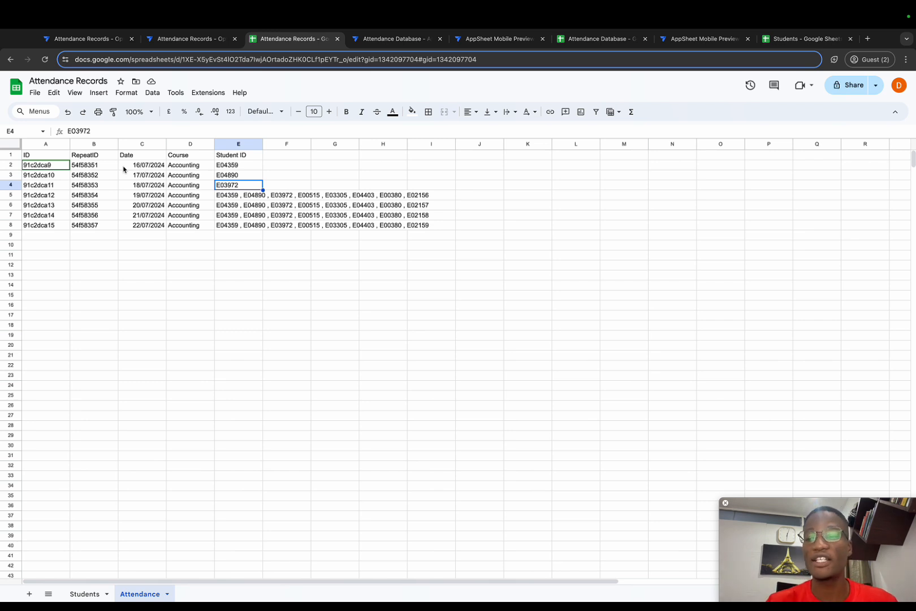
Copy the RepeatID value from cell B2 into cells B3 through B8 so all the rows share it.
drag(105, 156, 103, 224)
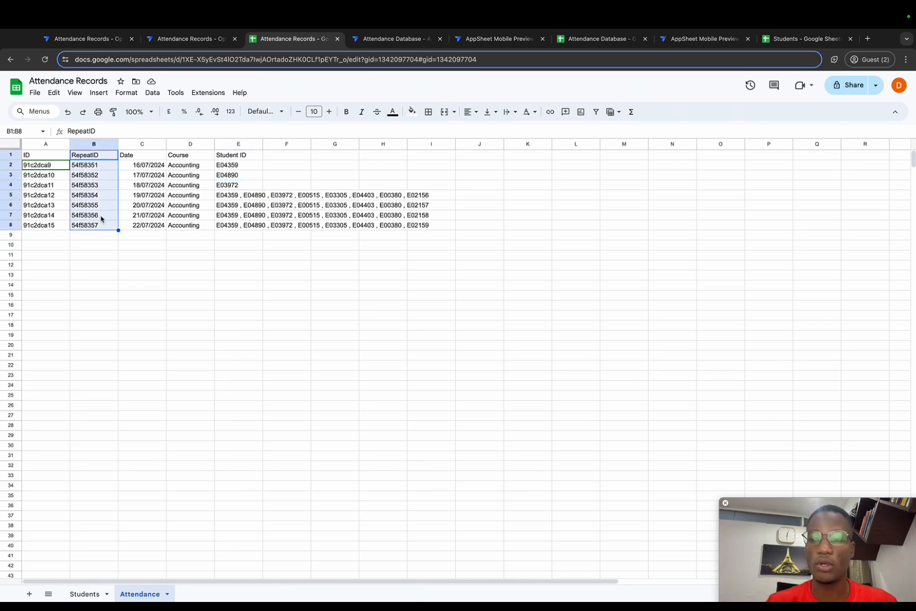
click(91, 165)
key(ctrl+c)
drag(92, 174, 92, 225)
key(ctrl+v)
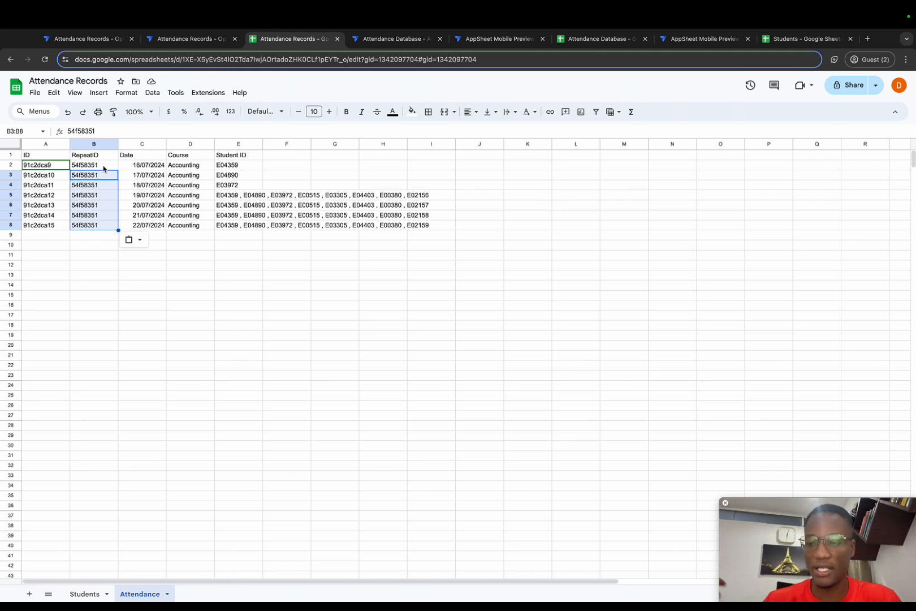
Compare the values in the ID column with the shared RepeatID values in B2 through B8.
click(38, 143)
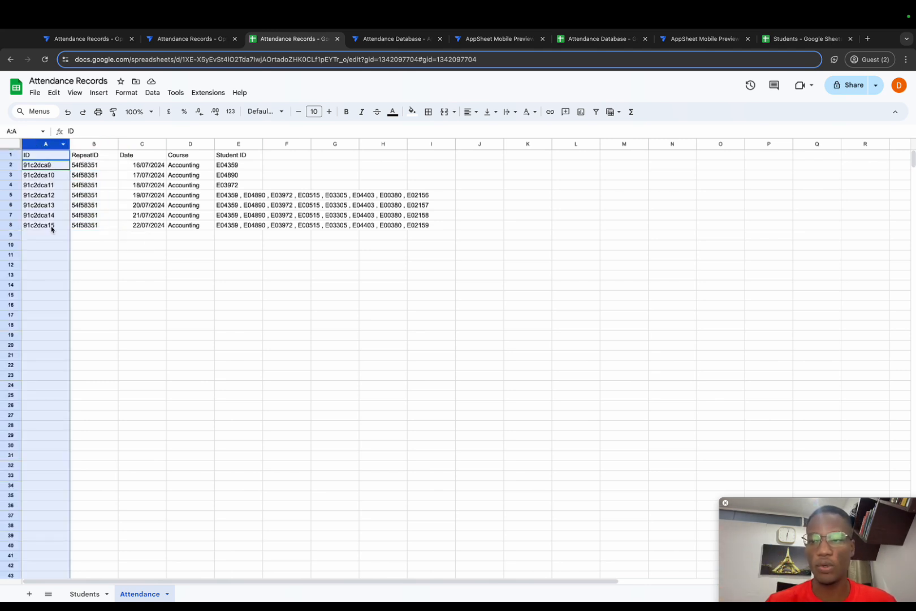
click(103, 144)
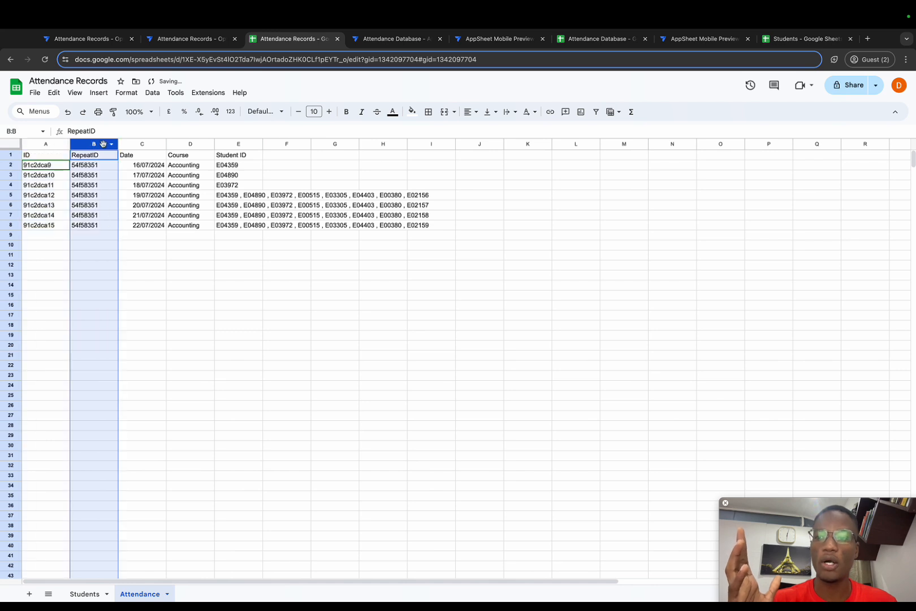
drag(103, 165, 97, 225)
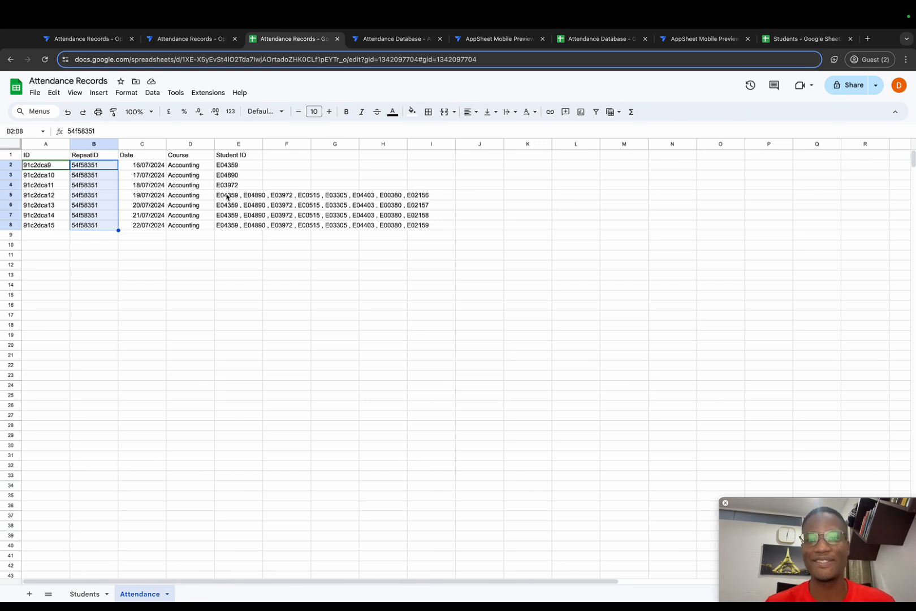
Switch to the Attendance Records - Option 1 app in AppSheet and create a new action for the Attendance table.
click(193, 40)
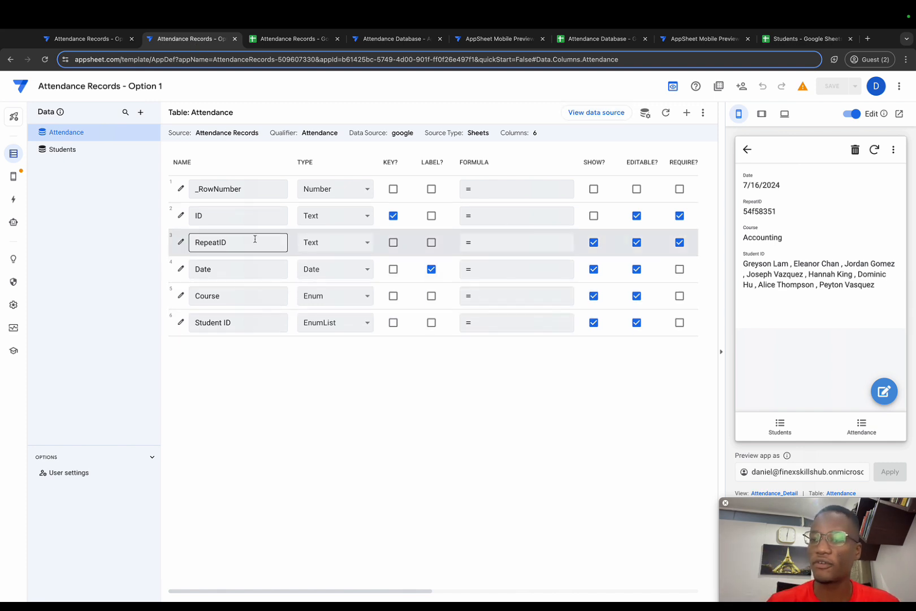
click(12, 201)
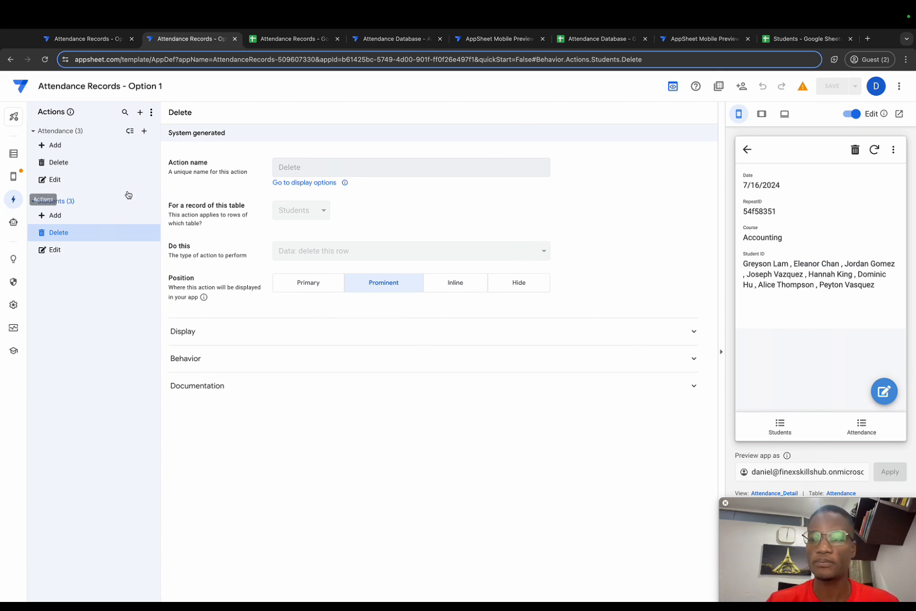
click(145, 132)
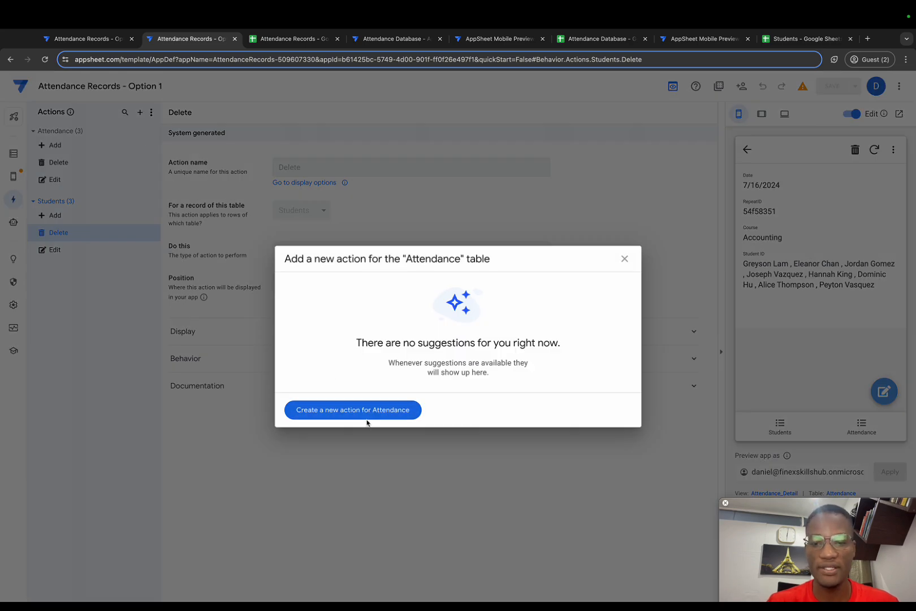
click(363, 408)
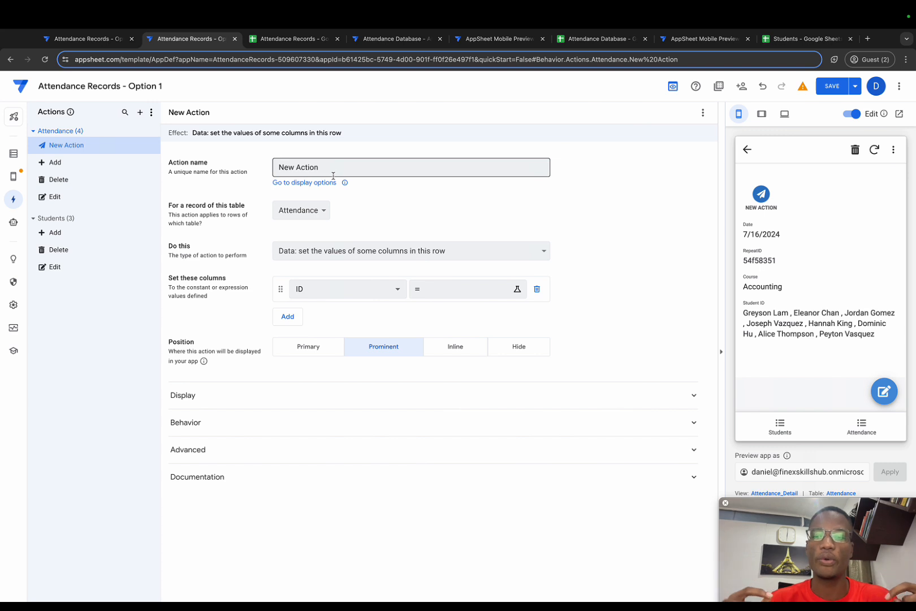
Rename the new Attendance action as "Create new Attendance Records".
click(334, 169)
drag(334, 169, 275, 162)
key(BackSpace)
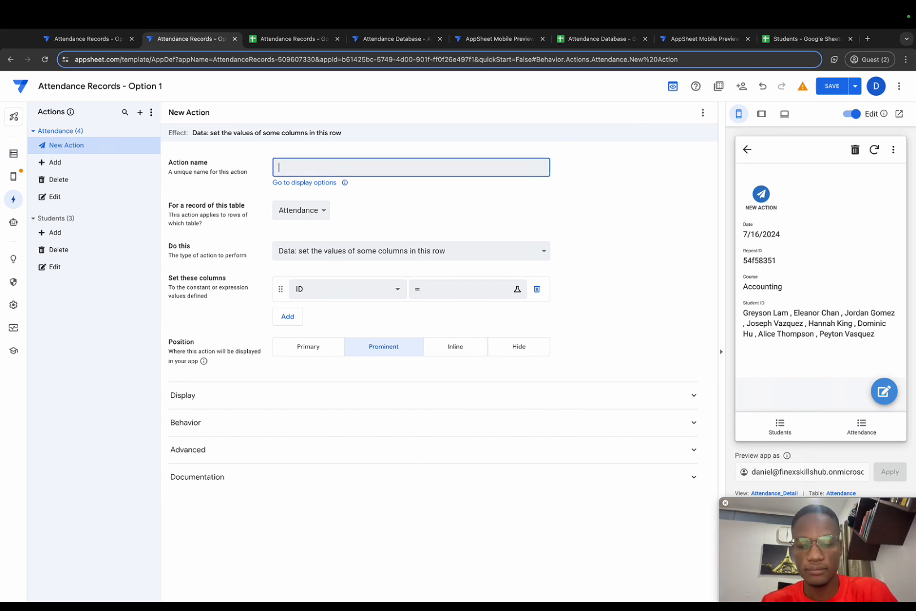
text(Create )
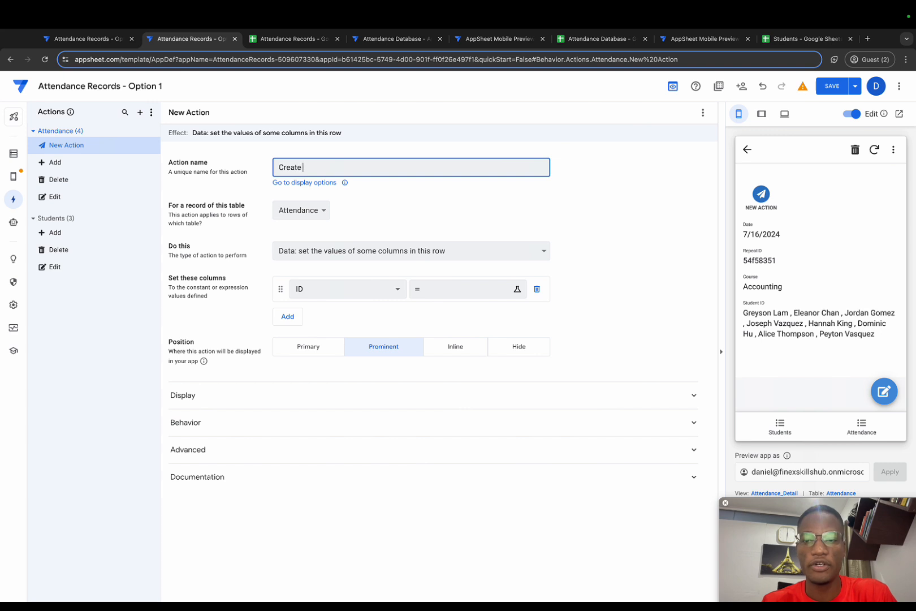
text(new Attenca)
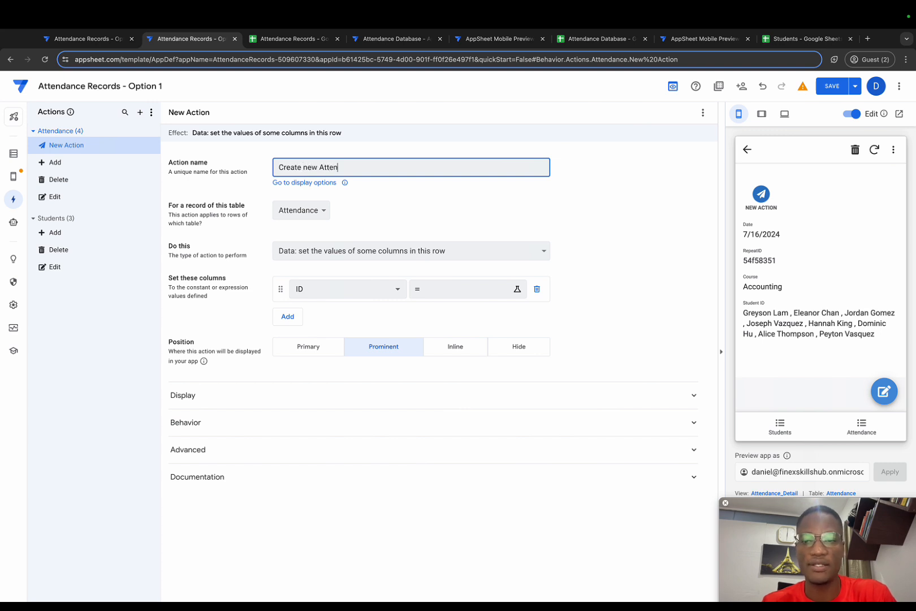
key(BackSpace)
key(BackSpace)
text(dance )
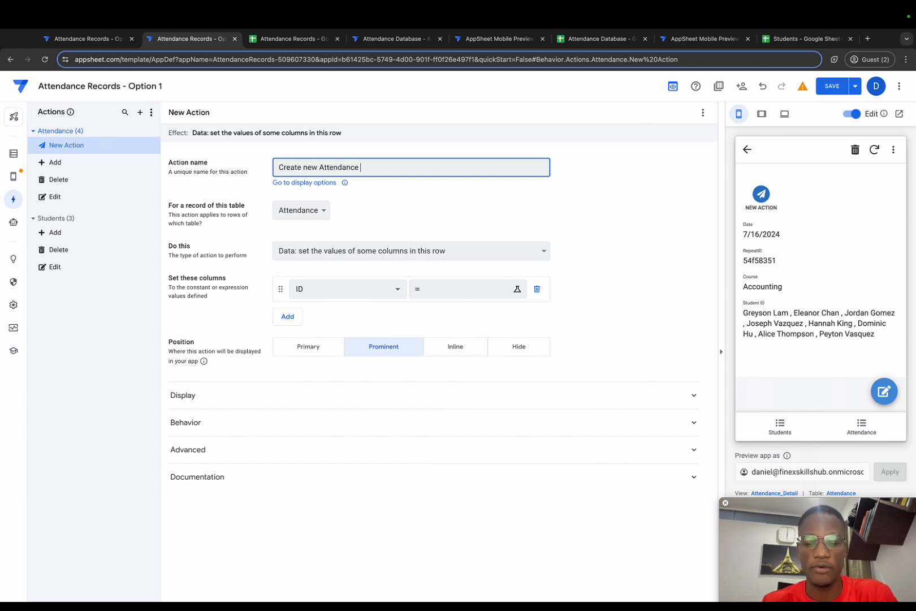
text(Records)
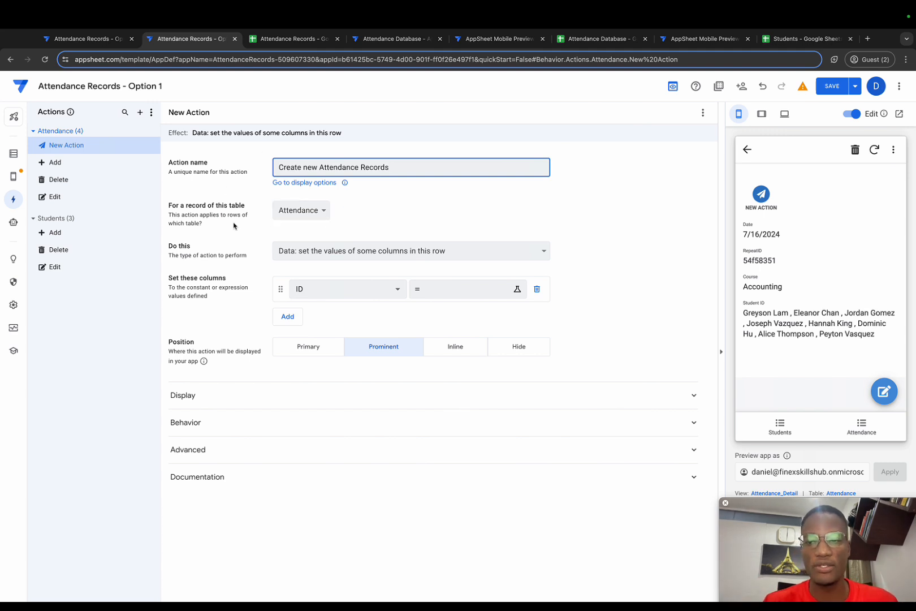
Make the action add a new row to another table using values from this row, with Attendance as the target table.
click(325, 252)
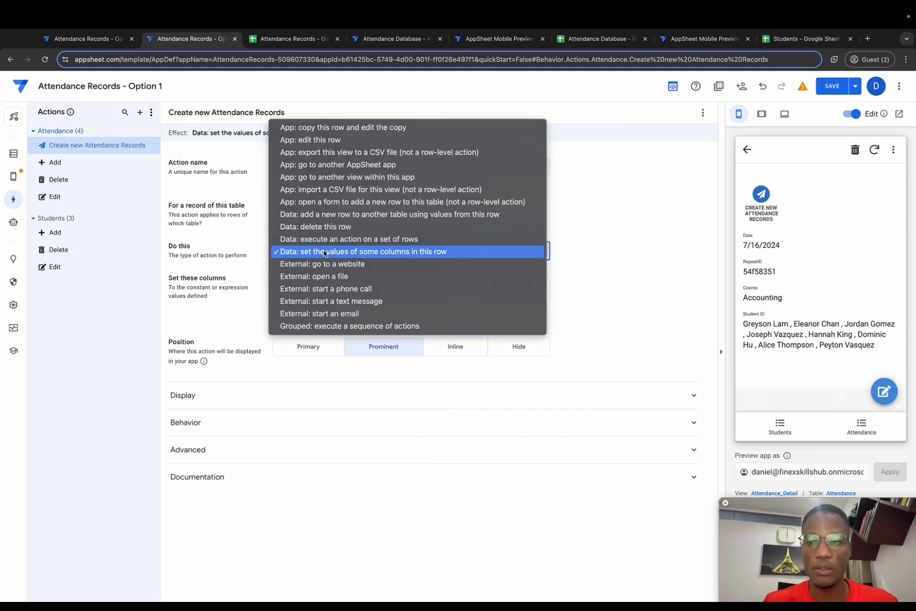
click(328, 219)
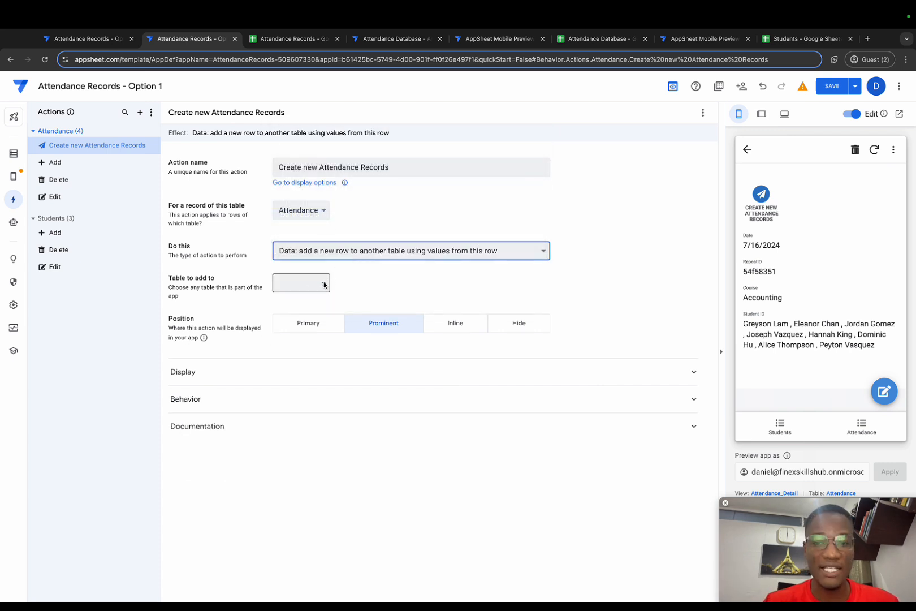
click(324, 284)
click(312, 296)
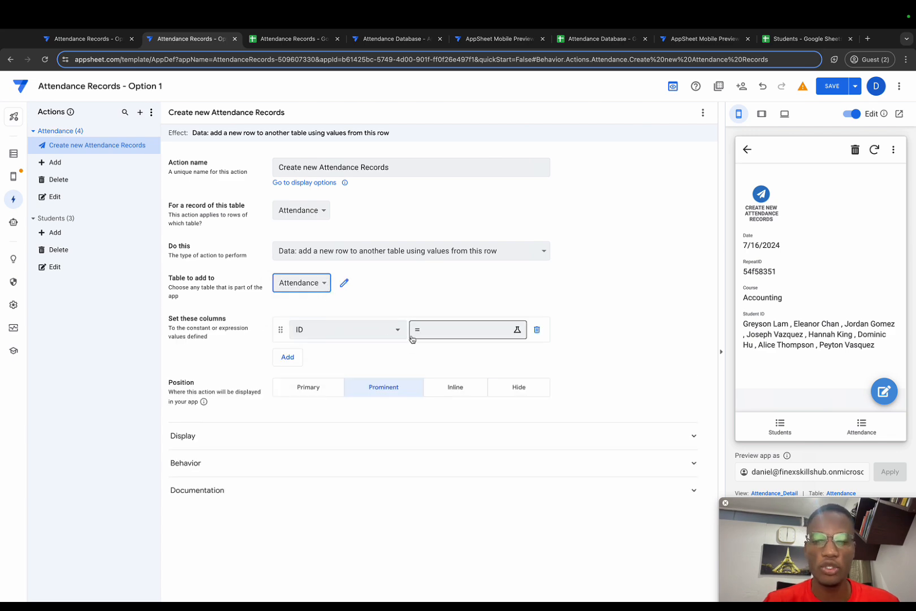
Set the action's ID column value to the expression Uniqueid().
click(434, 333)
text(Uniqueid())
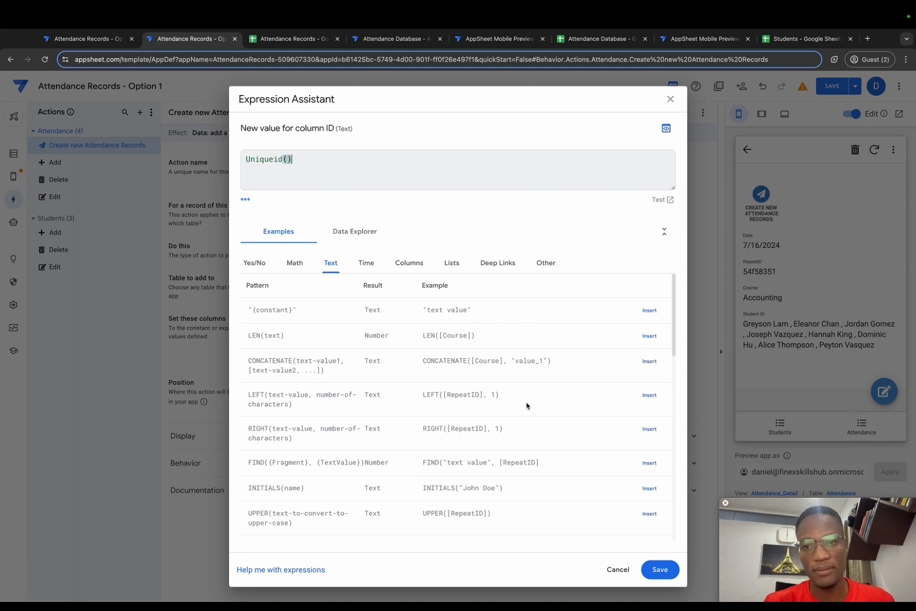
click(659, 569)
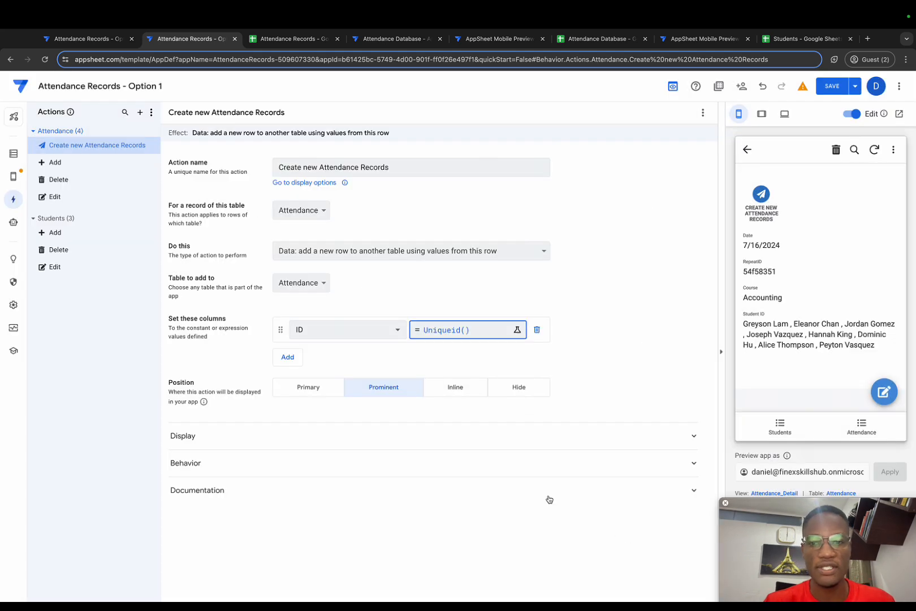
Add the RepeatID column to the action's set columns with the expression [RepeatID].
click(299, 361)
click(326, 360)
click(327, 403)
click(442, 361)
text([)
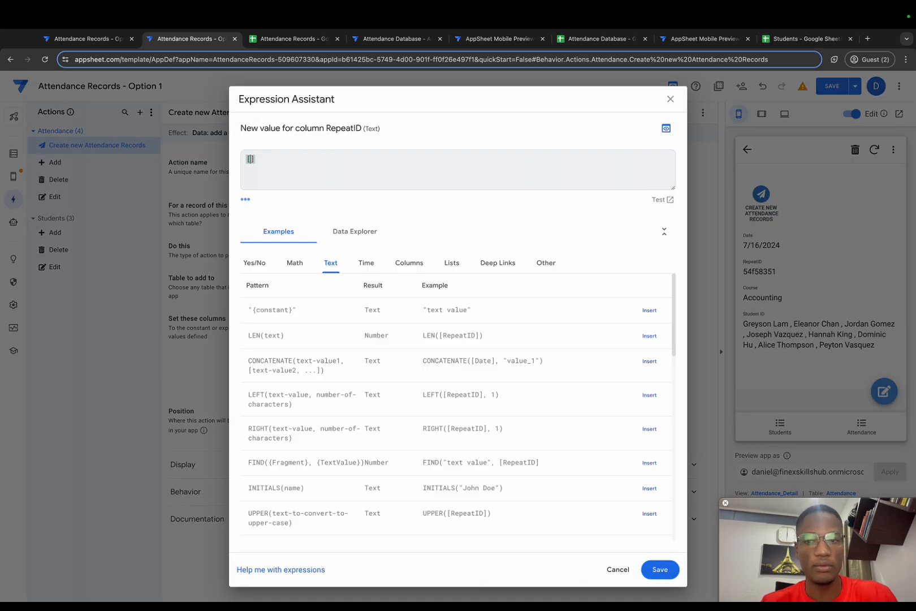
text(rep)
key(Return)
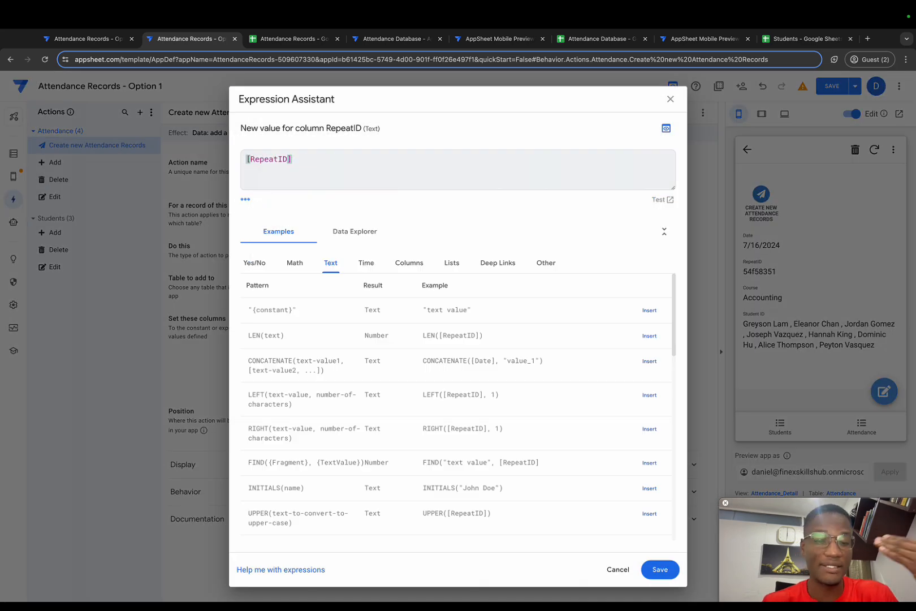
click(660, 570)
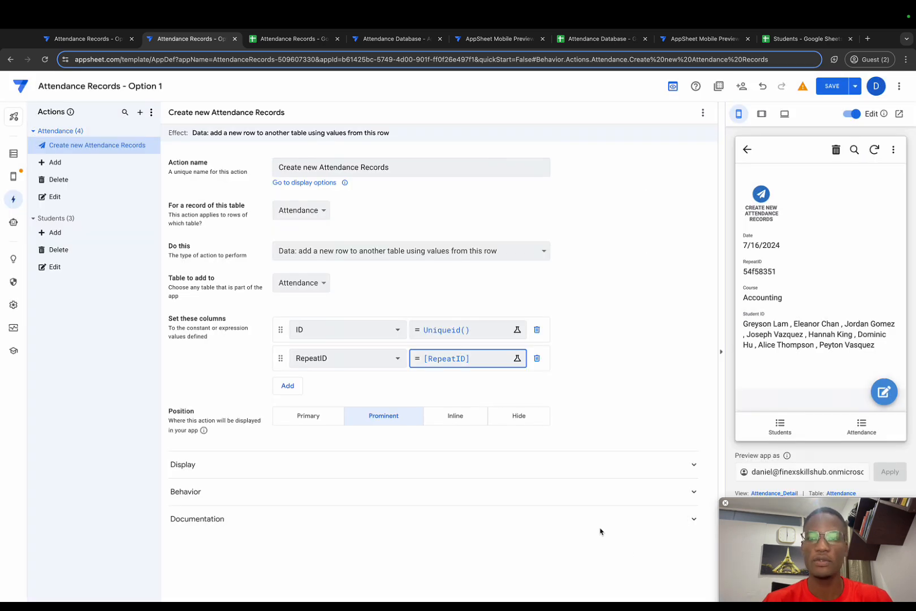
Add the Date column to the action's set columns with the expression [Date].
click(288, 385)
click(333, 384)
click(321, 446)
click(442, 393)
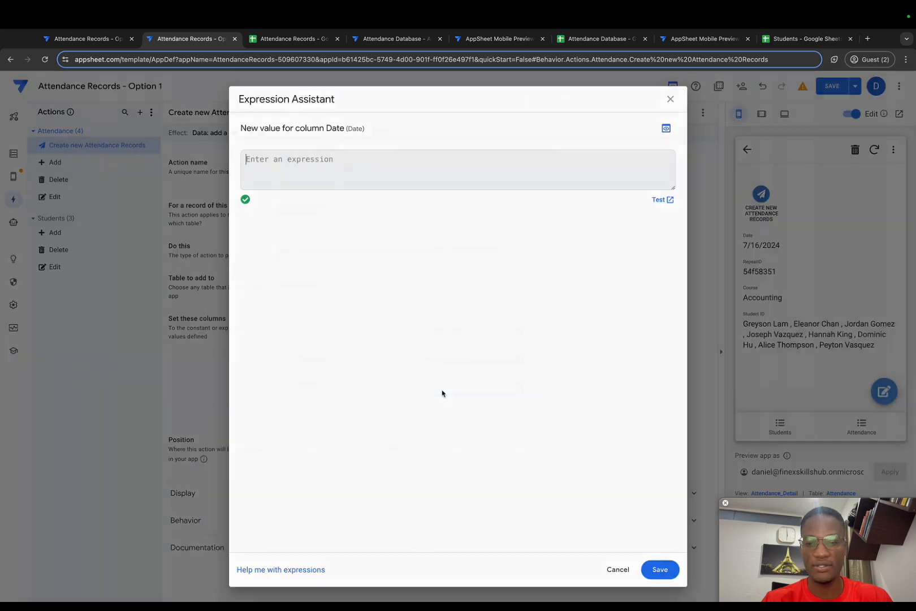
text([Date])
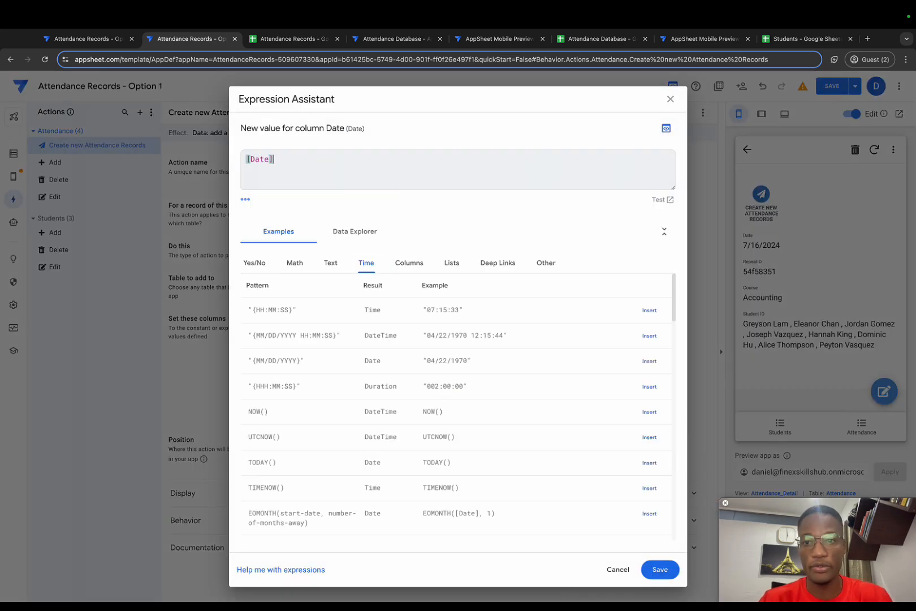
click(671, 576)
Add the Course column to the action's set columns with the expression [Course].
click(288, 414)
click(329, 415)
click(327, 494)
click(458, 415)
text([cou)
key(Return)
click(657, 568)
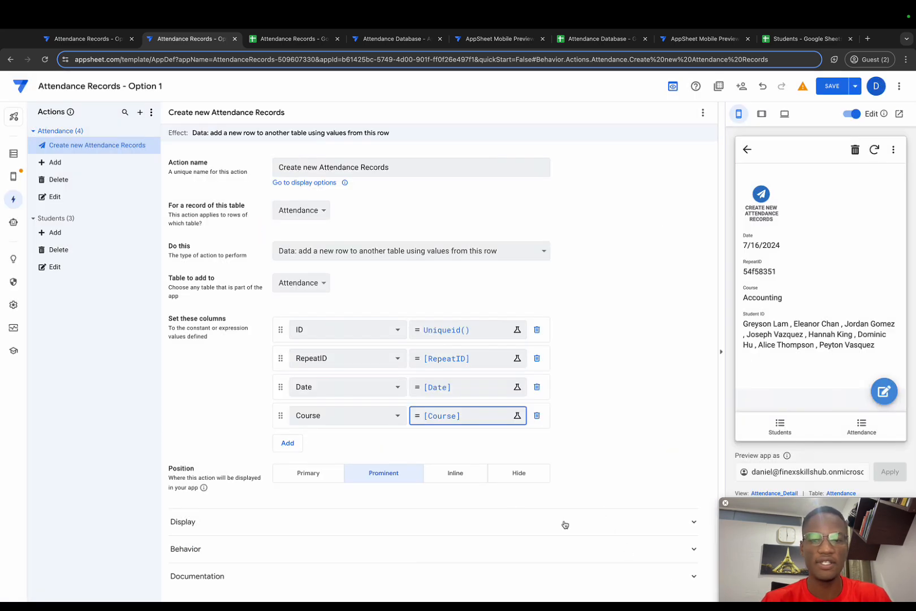
Add the Student ID column to the action's set columns and start its expression with index([Student ID],.
click(287, 442)
click(333, 443)
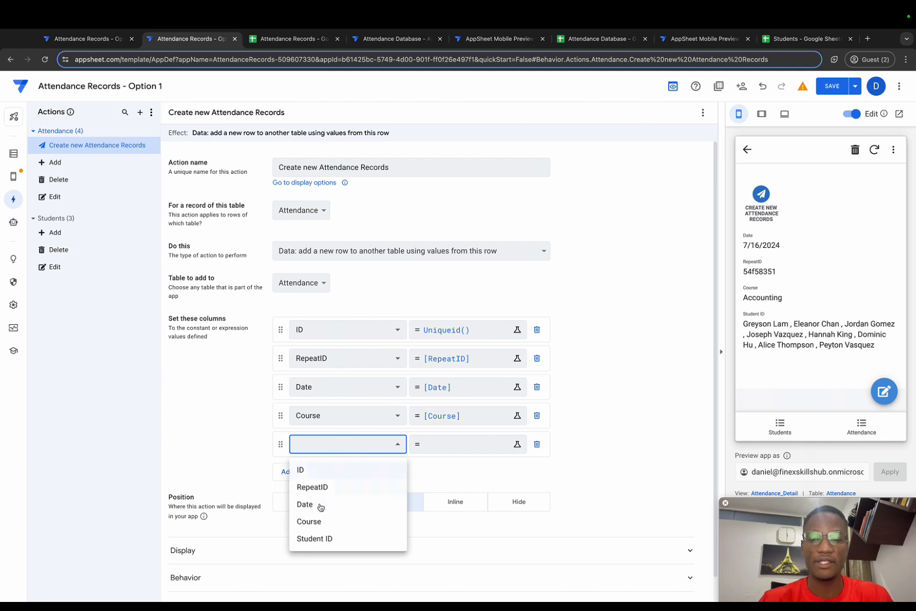
click(316, 538)
click(452, 447)
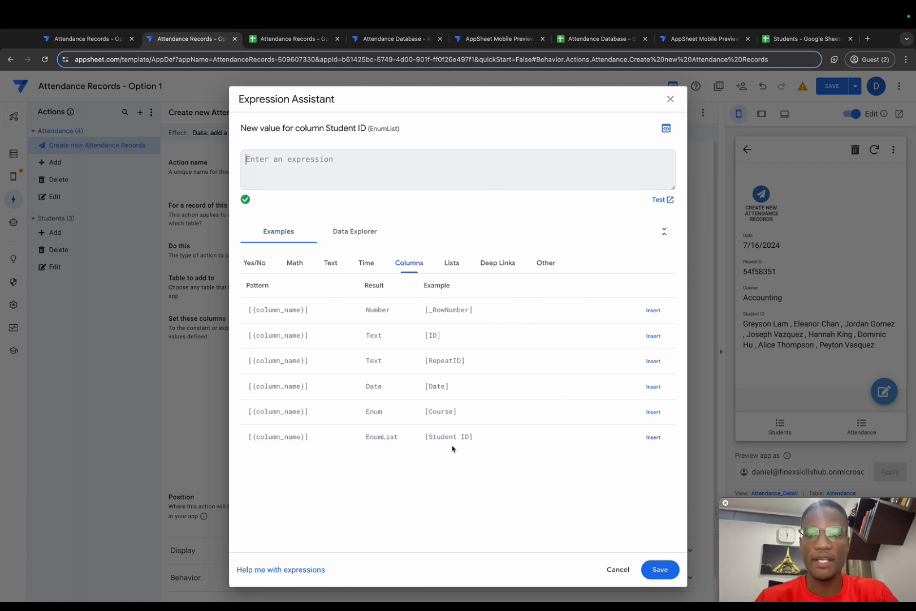
text(sel)
key(BackSpace)
key(BackSpace)
key(BackSpace)
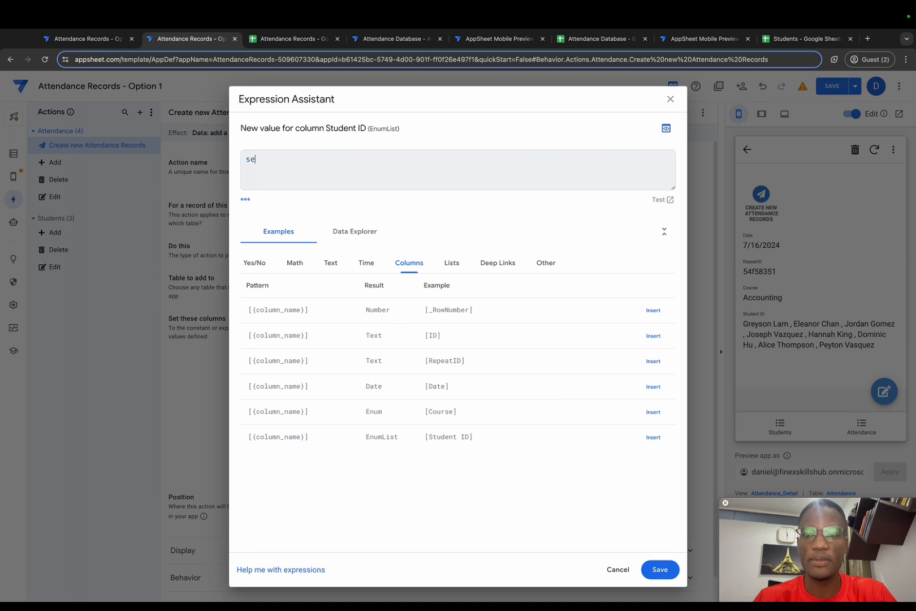
text(inde)
text(x()
text([Stud)
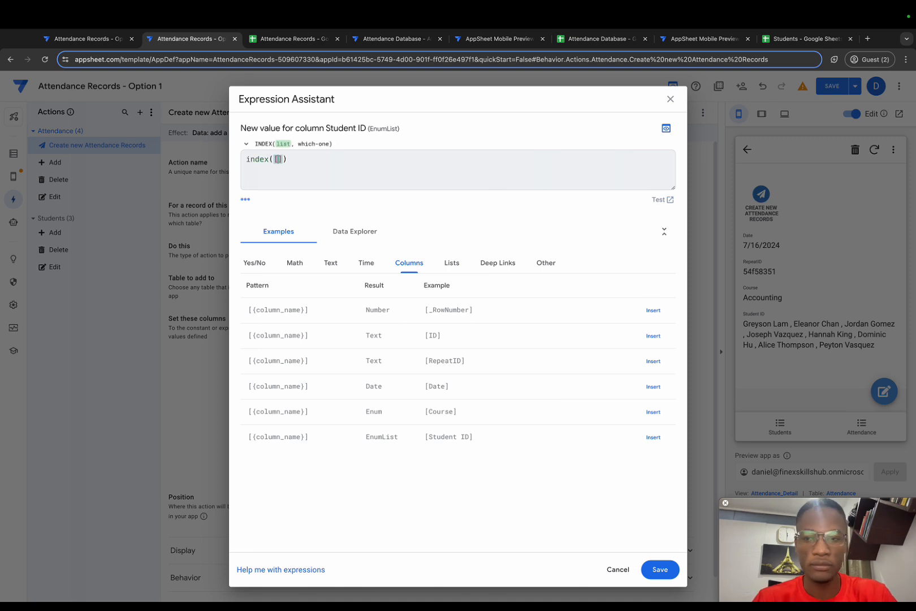
key(Return)
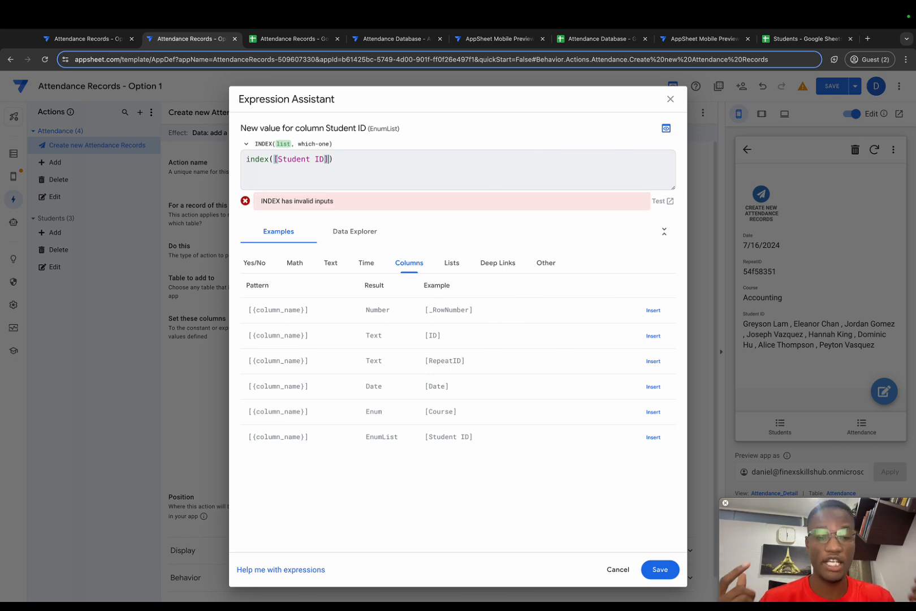
text(,)
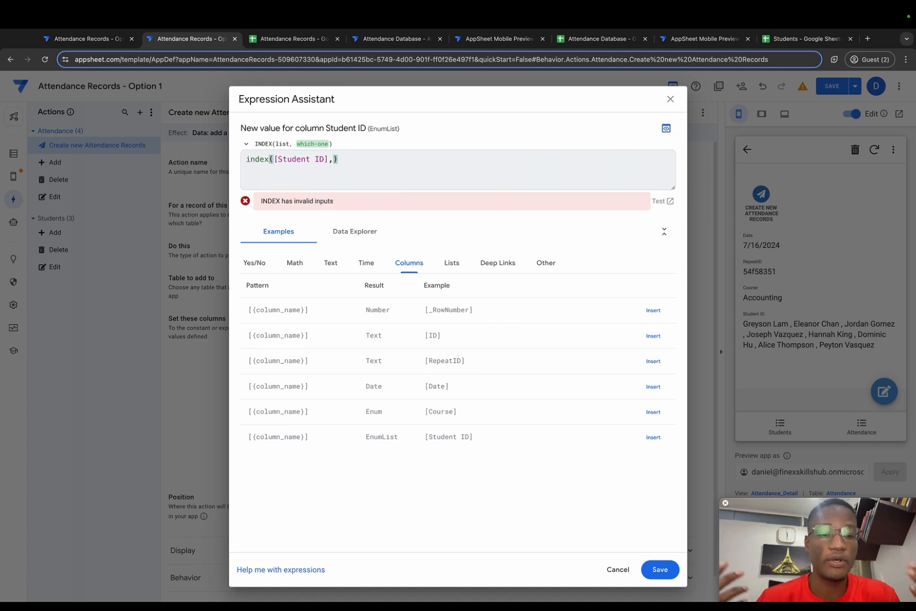
Continue the Student ID expression with count(attendance[RepeatID] as the position argument of index.
text(count()
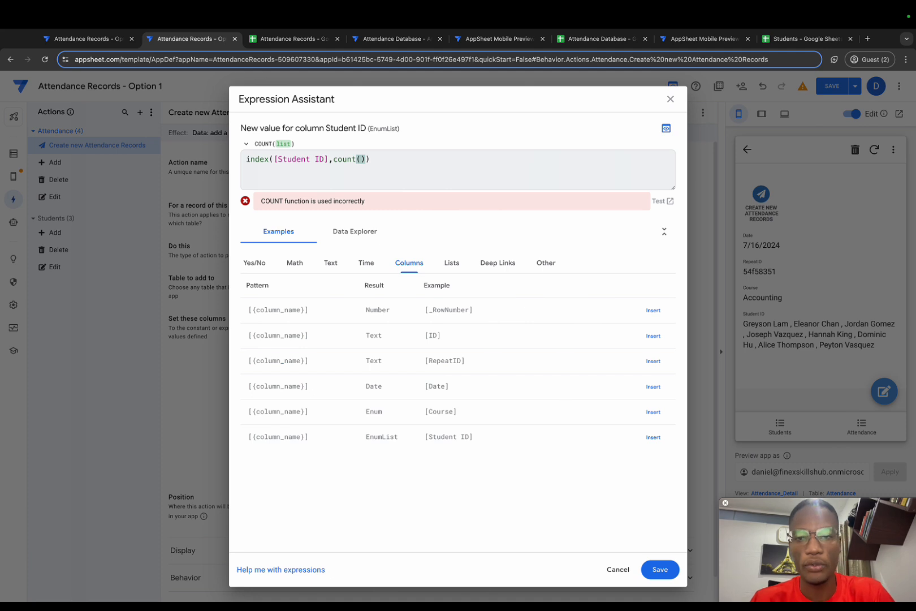
text(atten)
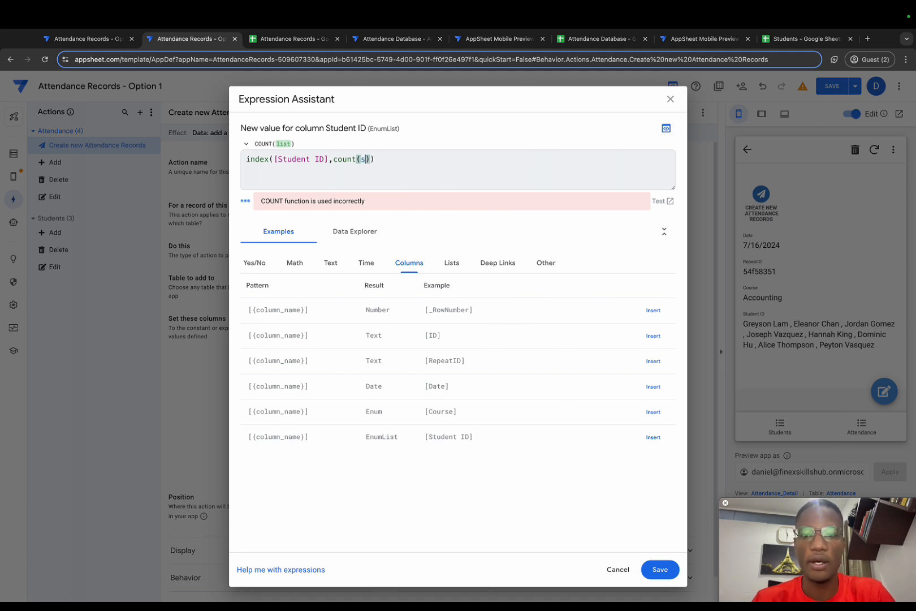
text(dance)
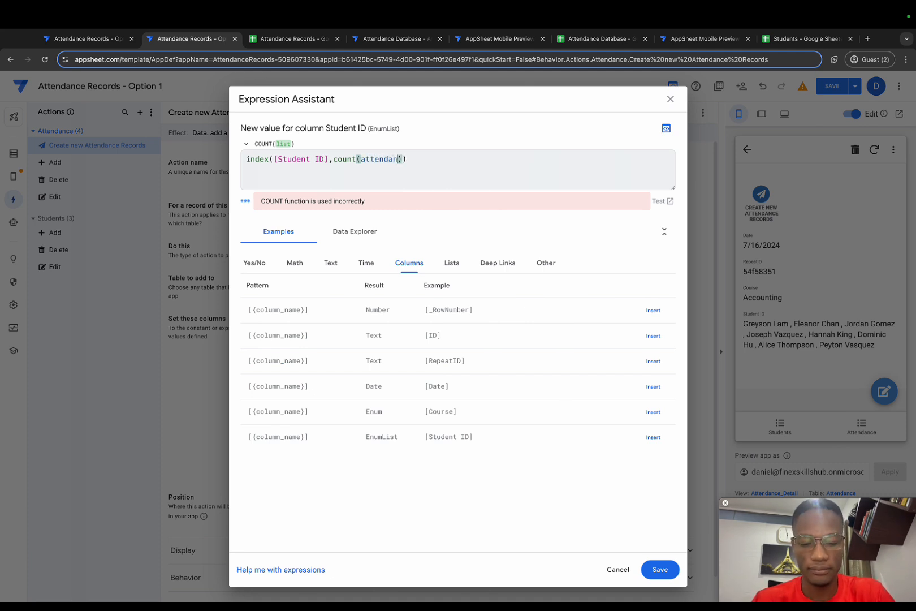
text([RepeatID])
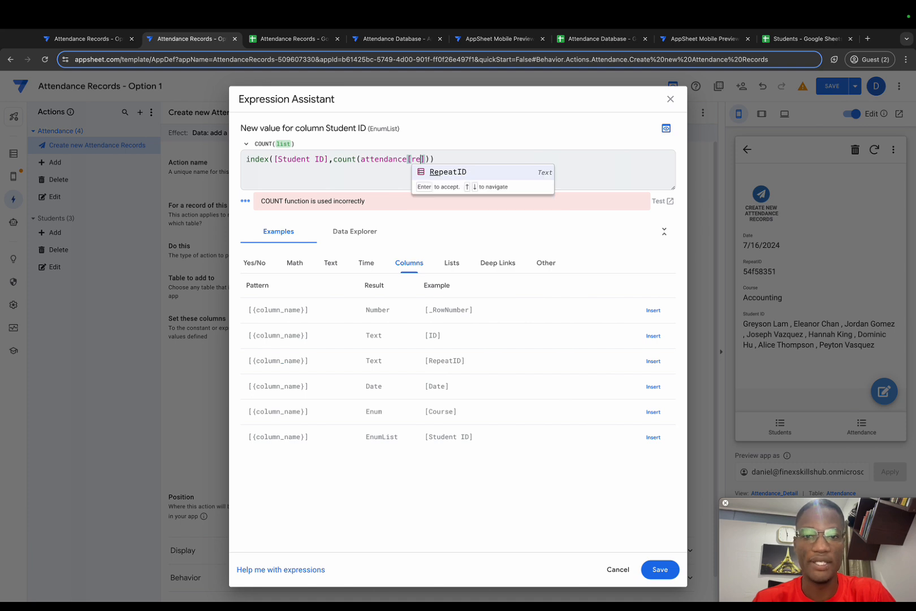
text(,[r)
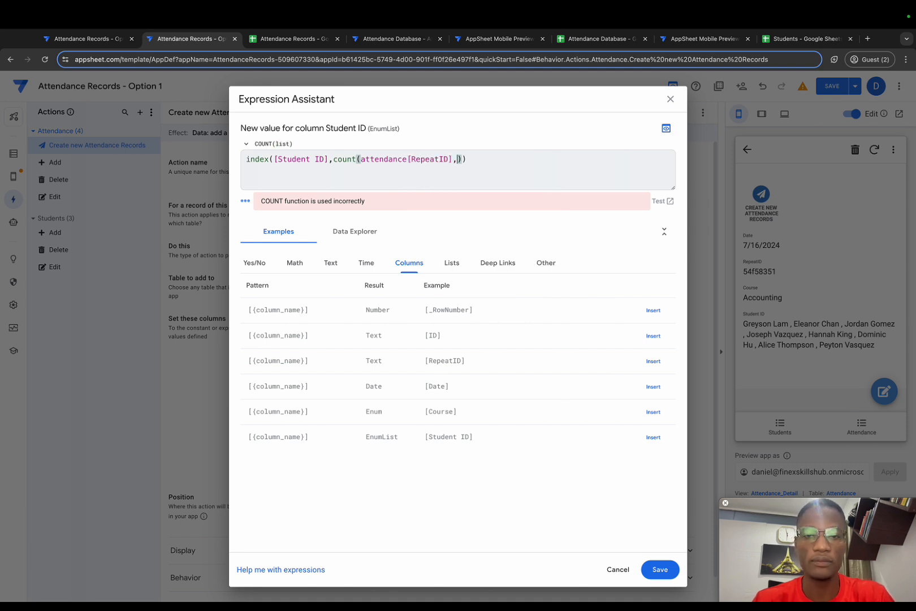
text(epeatID]=)
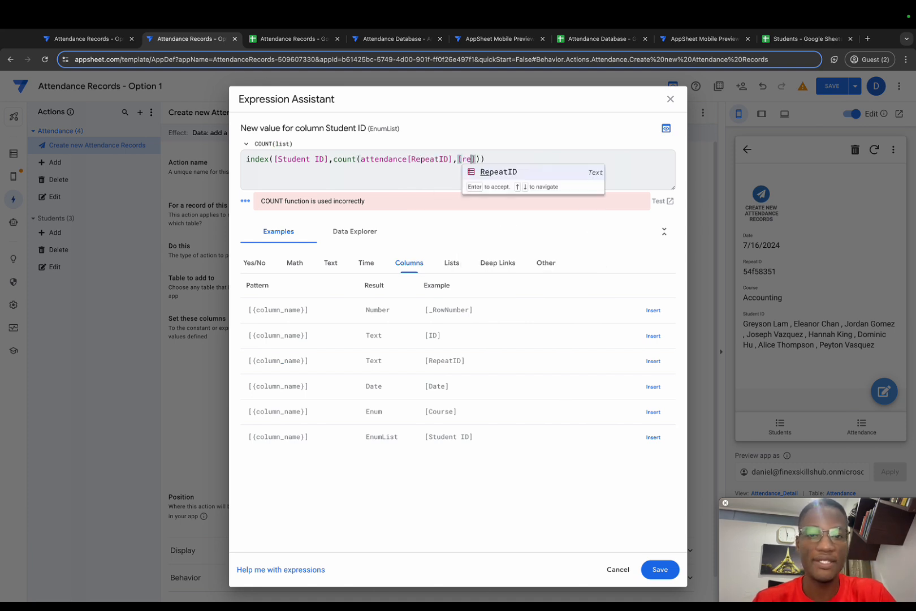
text([_th)
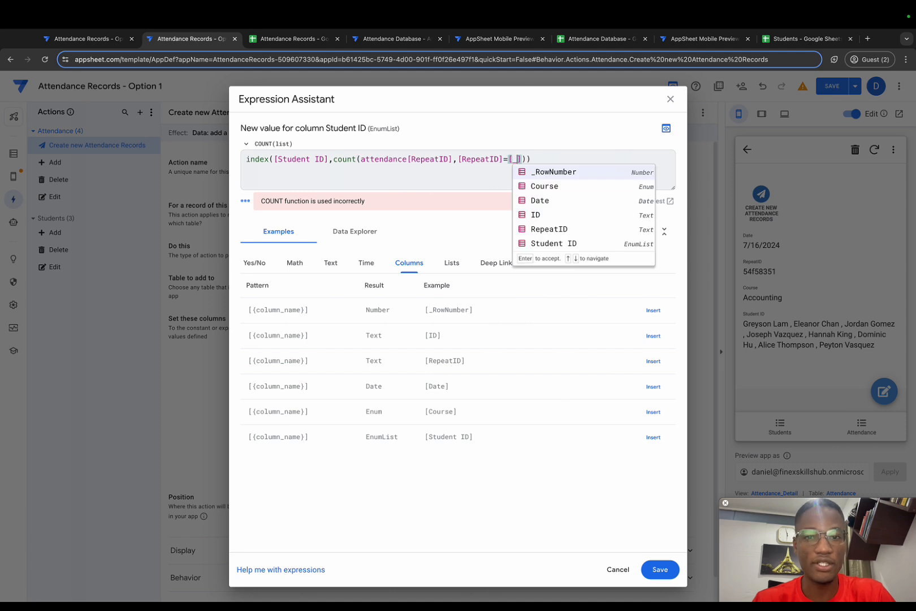
text(isrow)
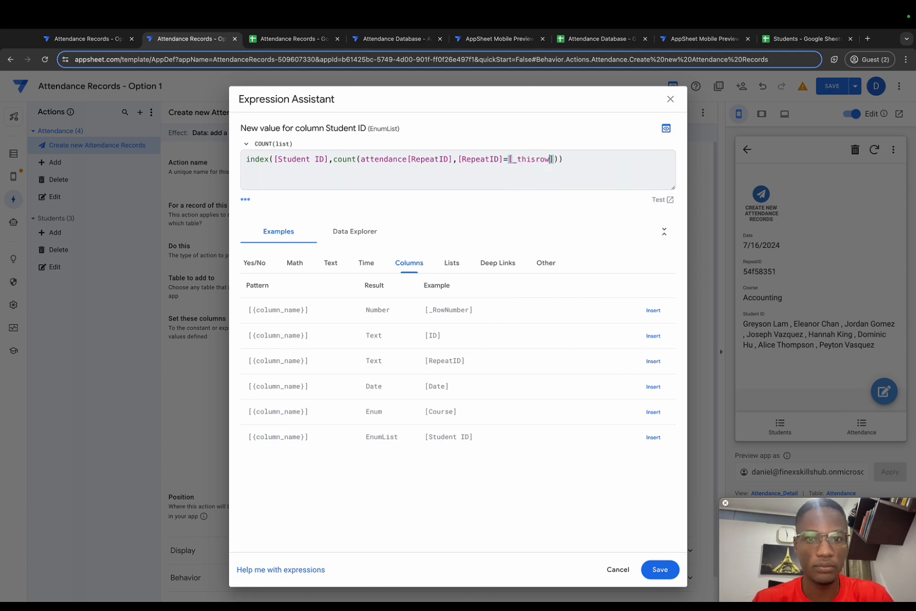
text(.')
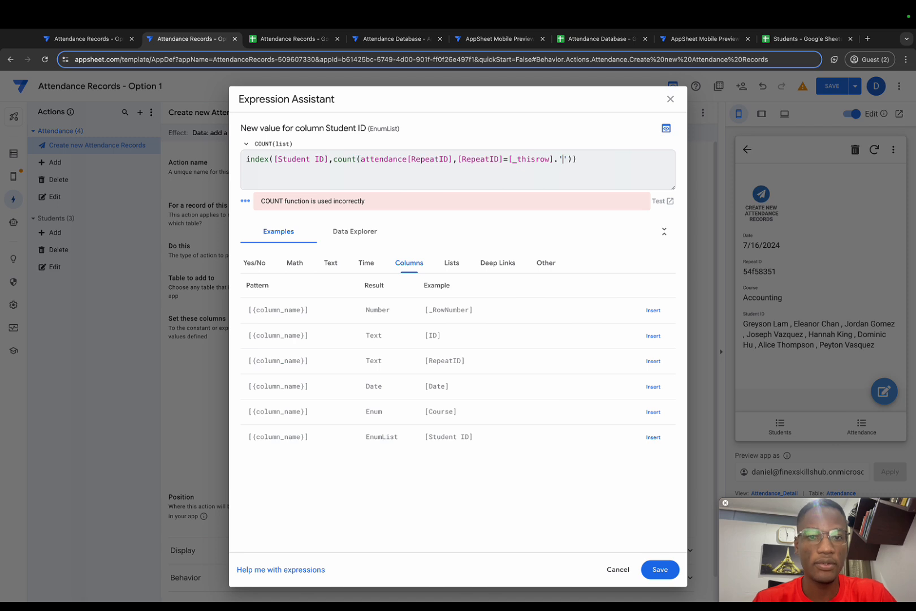
Add the row condition [RepeatID]=[_thisrow].[RepeatID] after attendance[RepeatID] in the Student ID expression.
key(BackSpace)
key(Right)
key(BackSpace)
text([re)
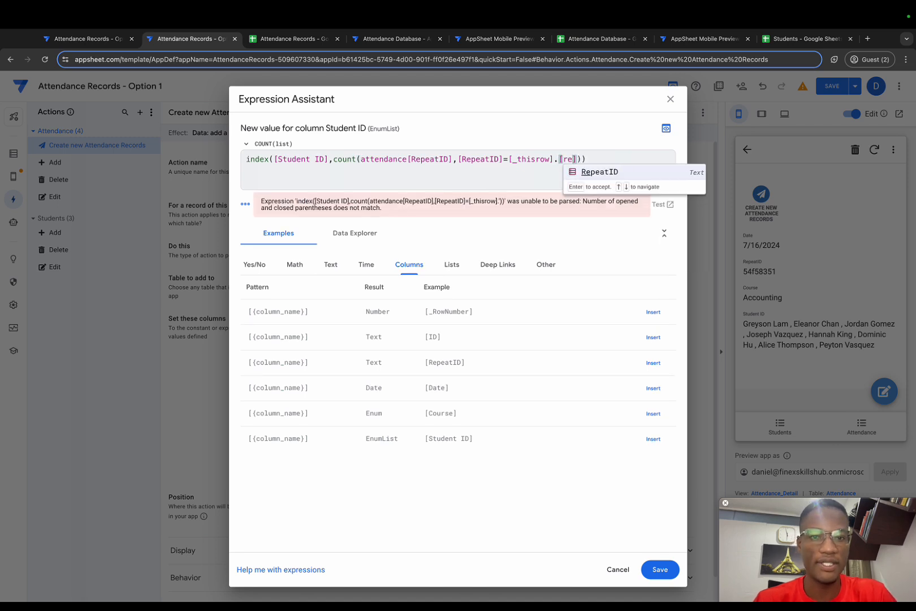
key(Return)
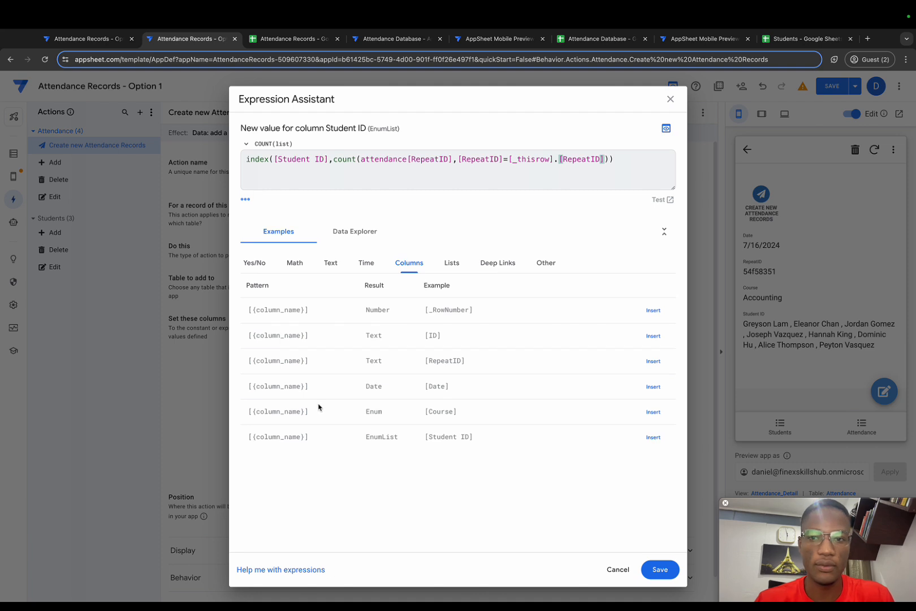
Wrap the attendance[RepeatID] list and its condition in select() inside count and balance the closing parentheses.
click(361, 158)
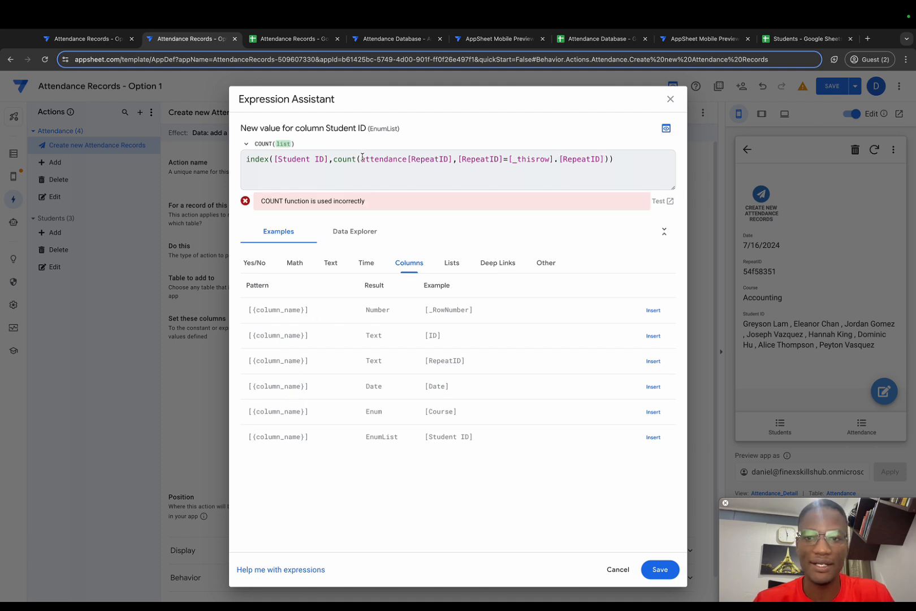
text(select)
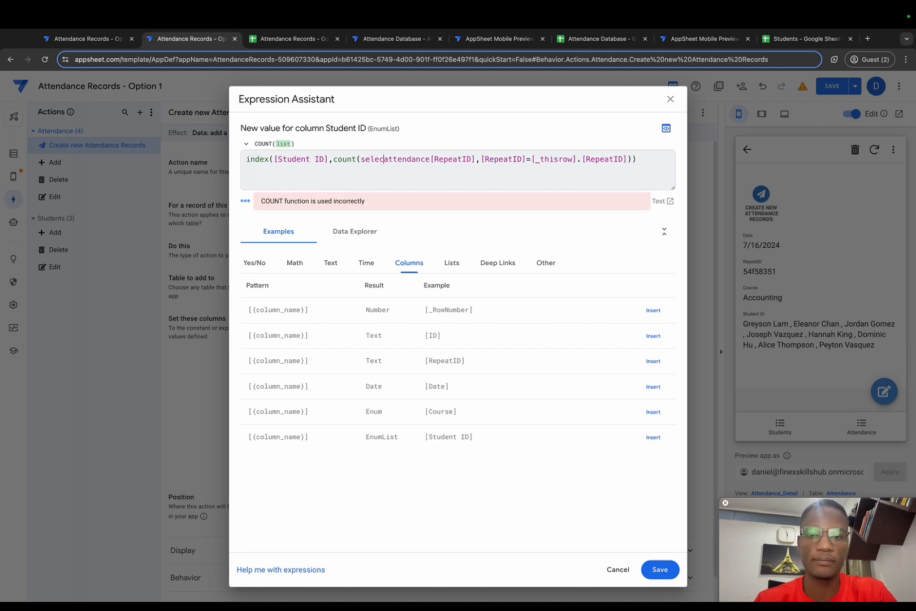
text(()
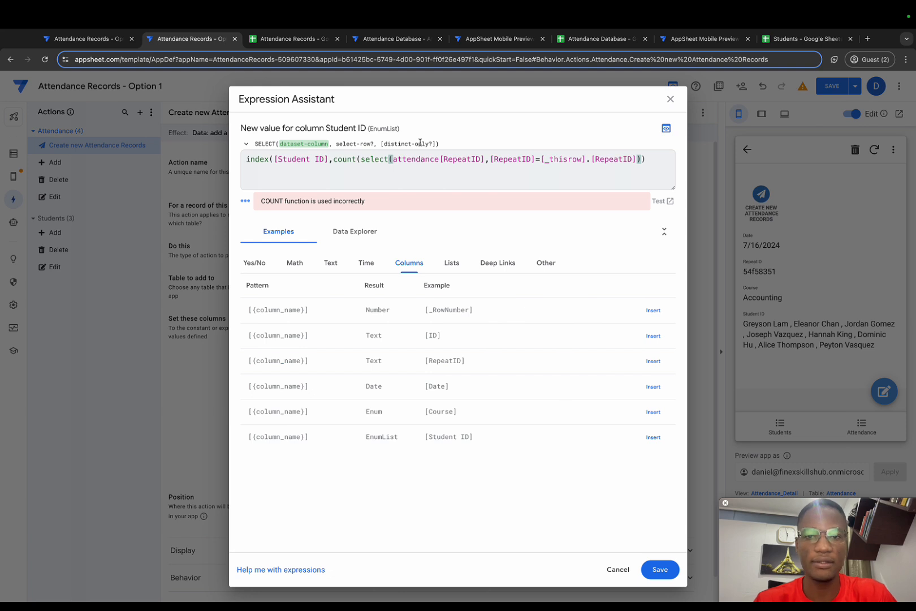
text())
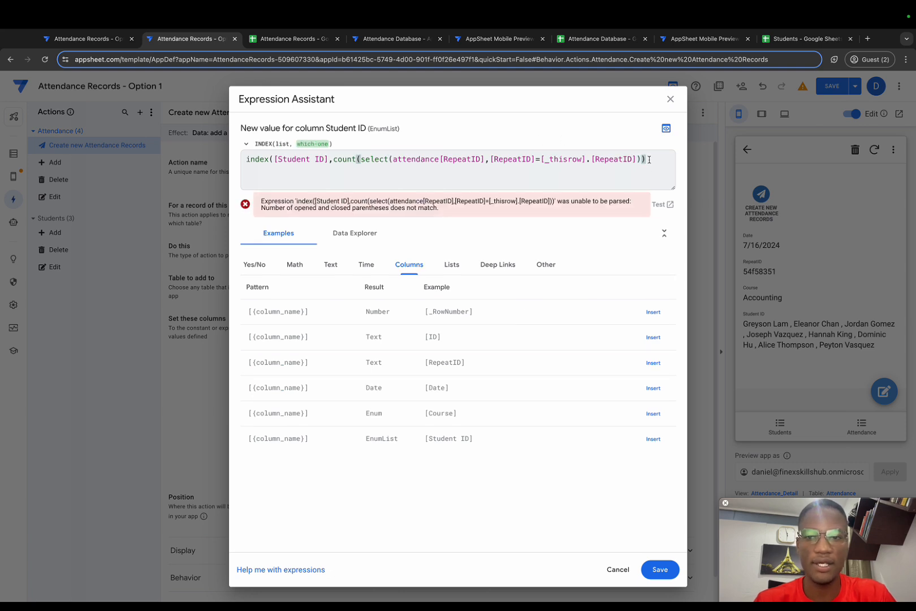
text())
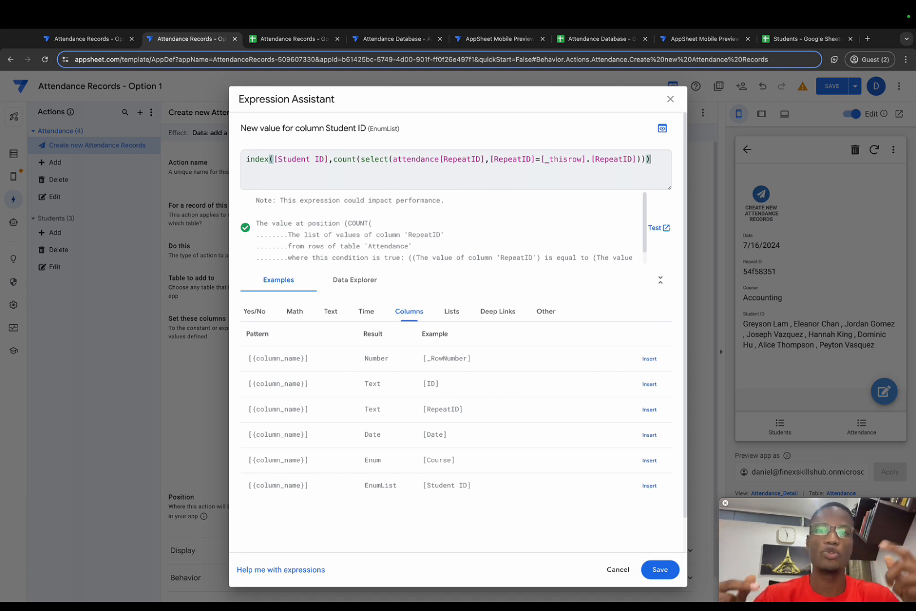
Add +1 to the count result inside index and save the Student ID expression.
click(644, 159)
text(+1)
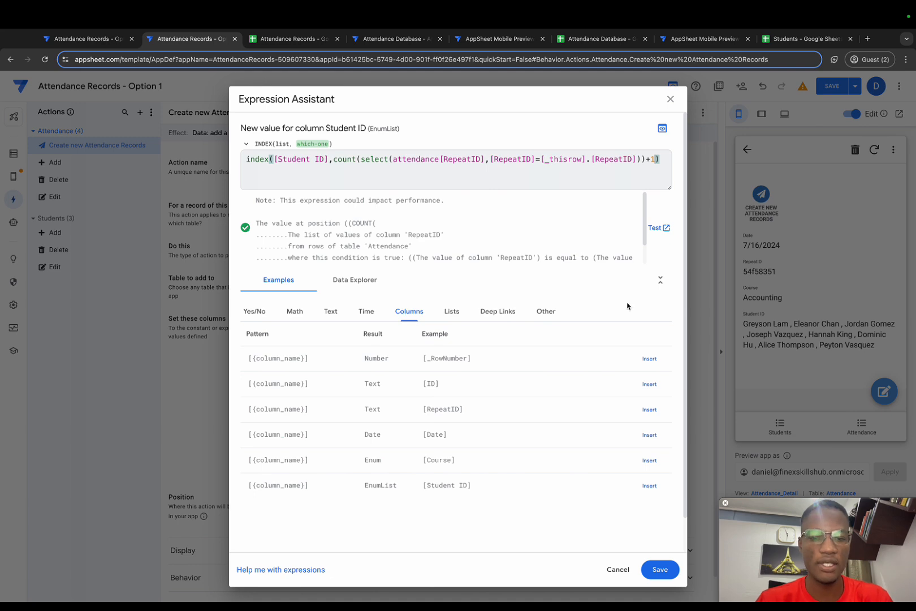
click(655, 569)
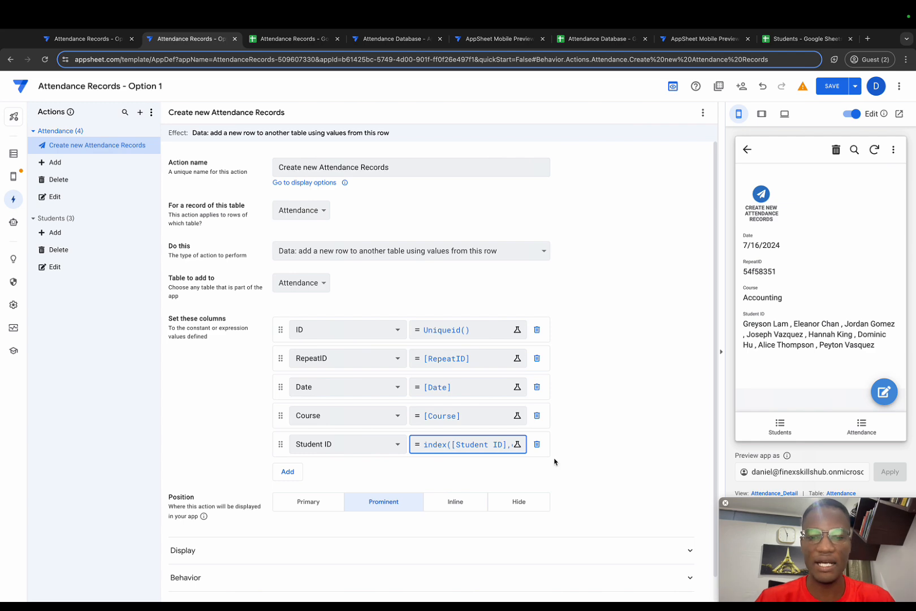
Expand the action's display settings and set its position to Hide.
scroll(557, 459, down, 1)
click(269, 523)
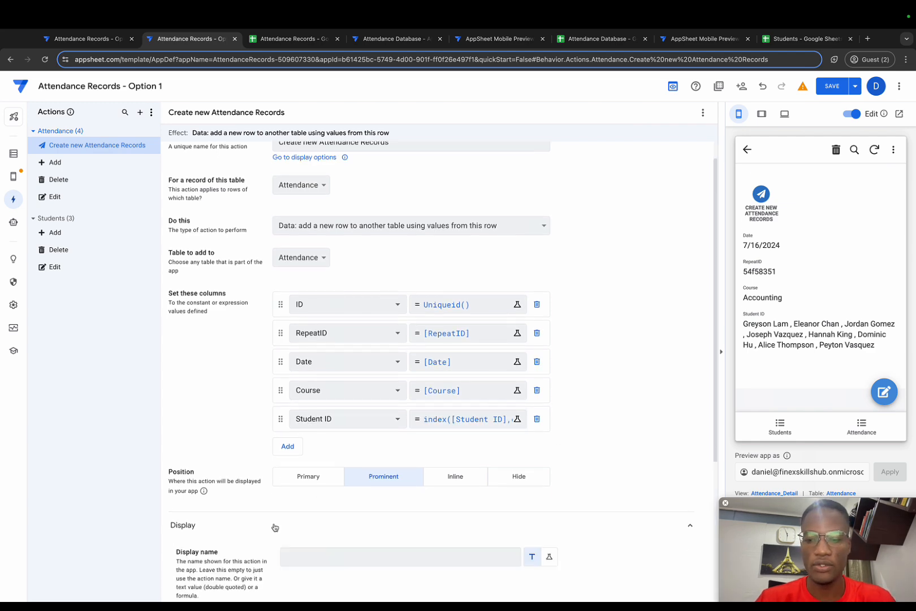
scroll(273, 527, down, 2)
click(525, 425)
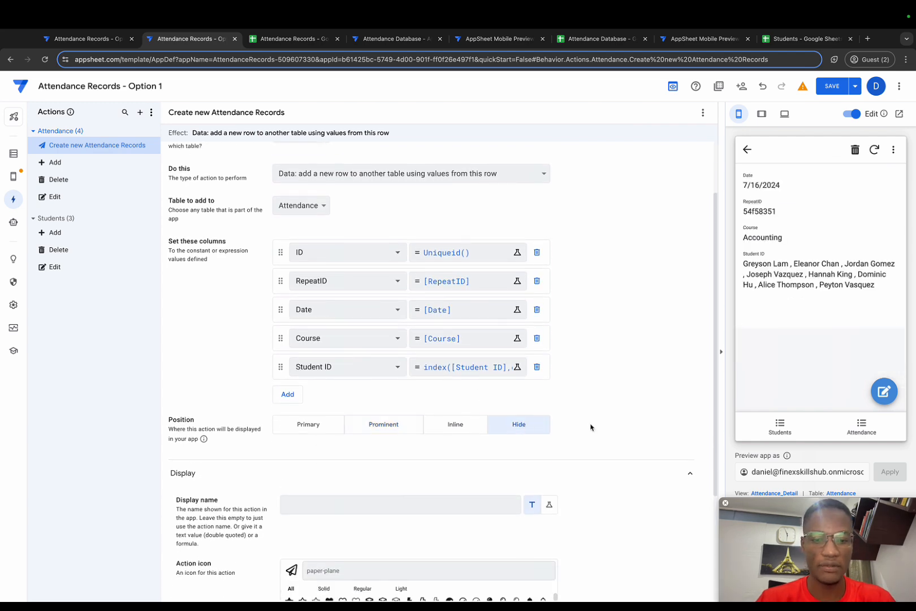
Clear the expression of the action's "Only if this condition is true" setting and close the duplicate app editor tab.
scroll(594, 427, down, 6)
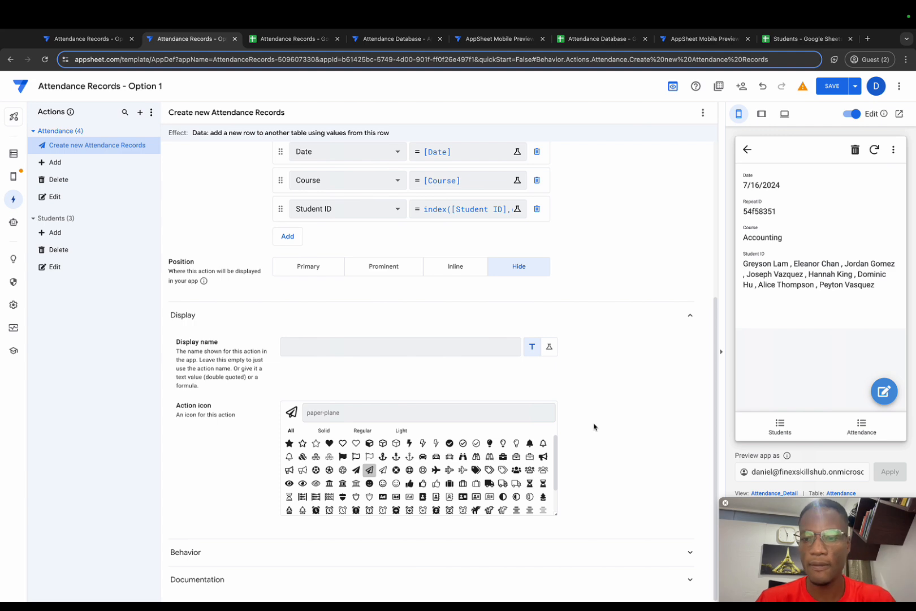
click(251, 546)
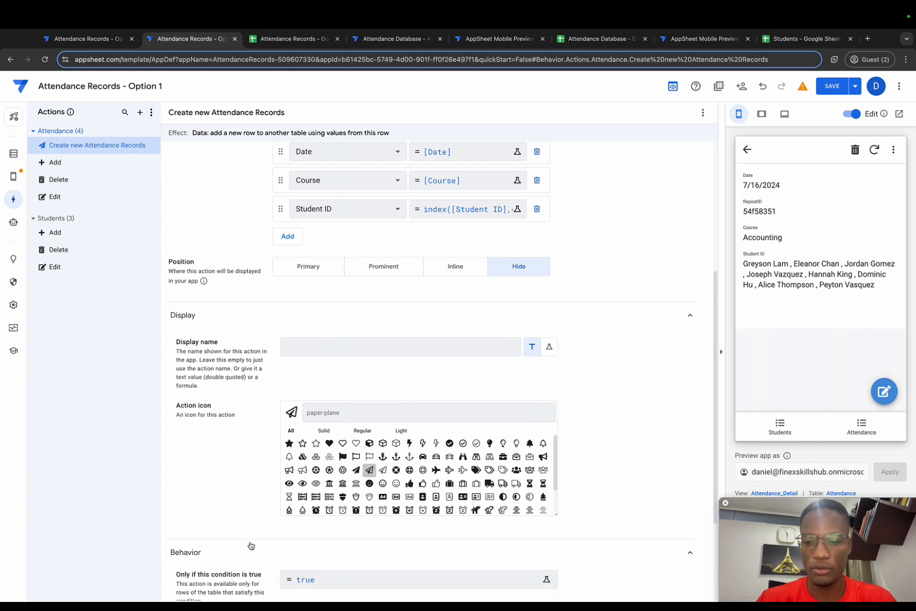
scroll(251, 546, down, 3)
click(327, 439)
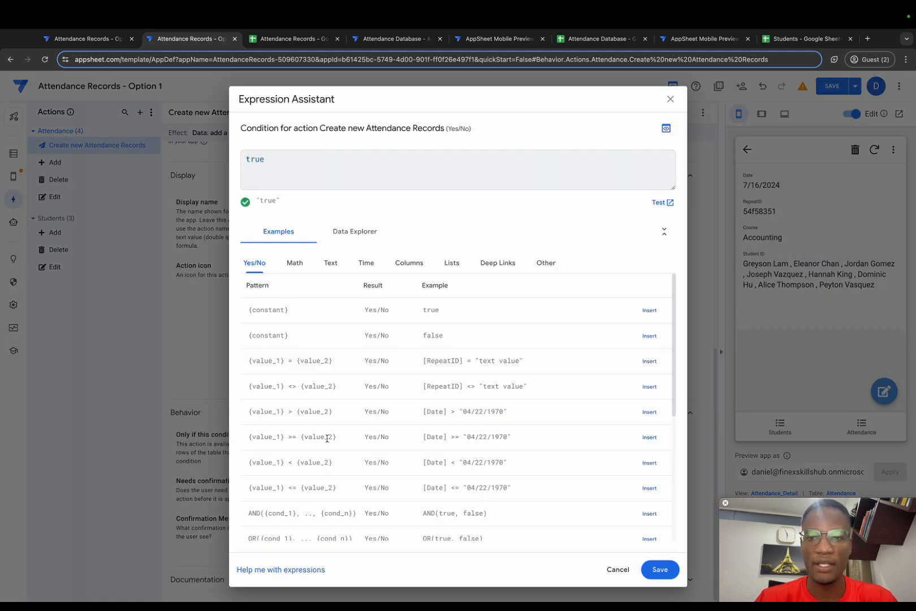
drag(294, 165, 236, 153)
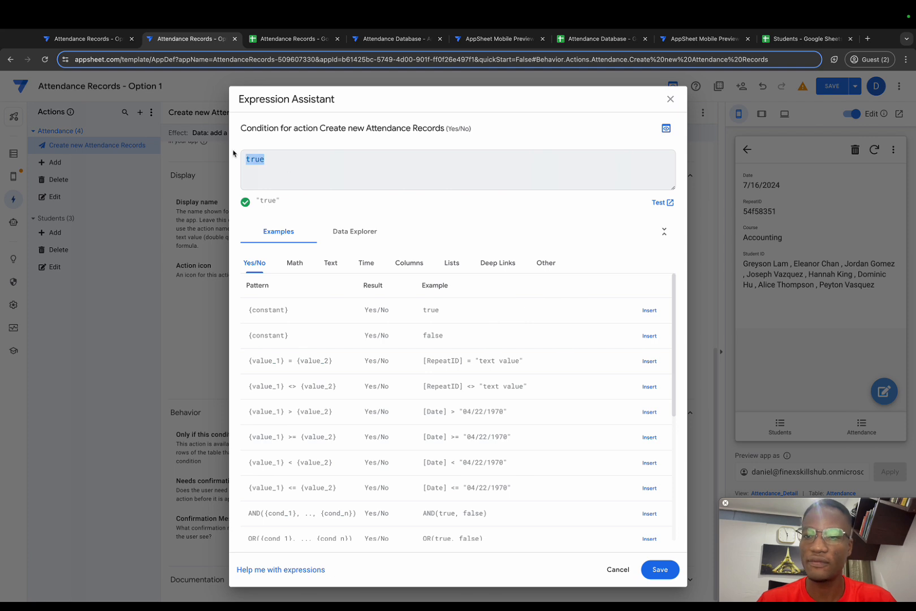
key(BackSpace)
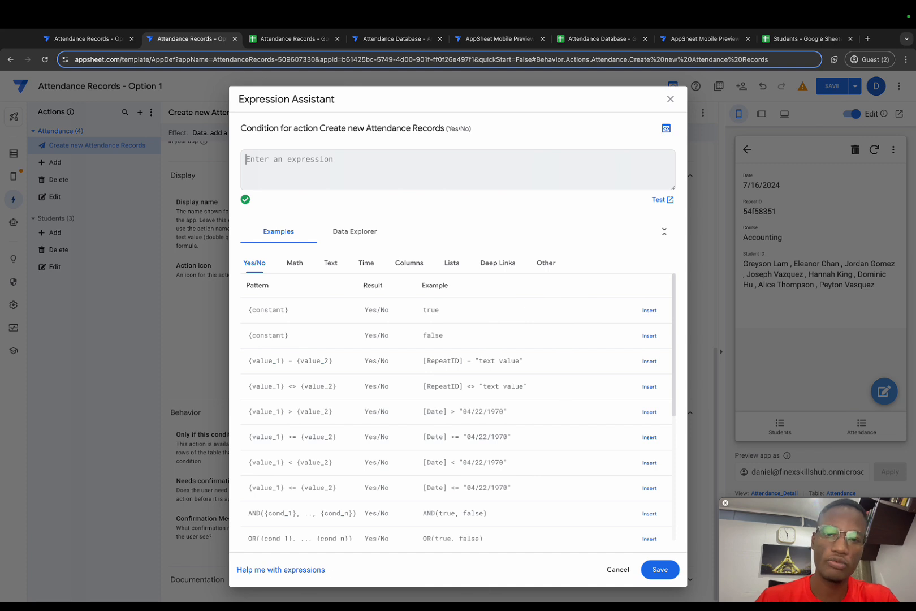
key(ctrl+w)
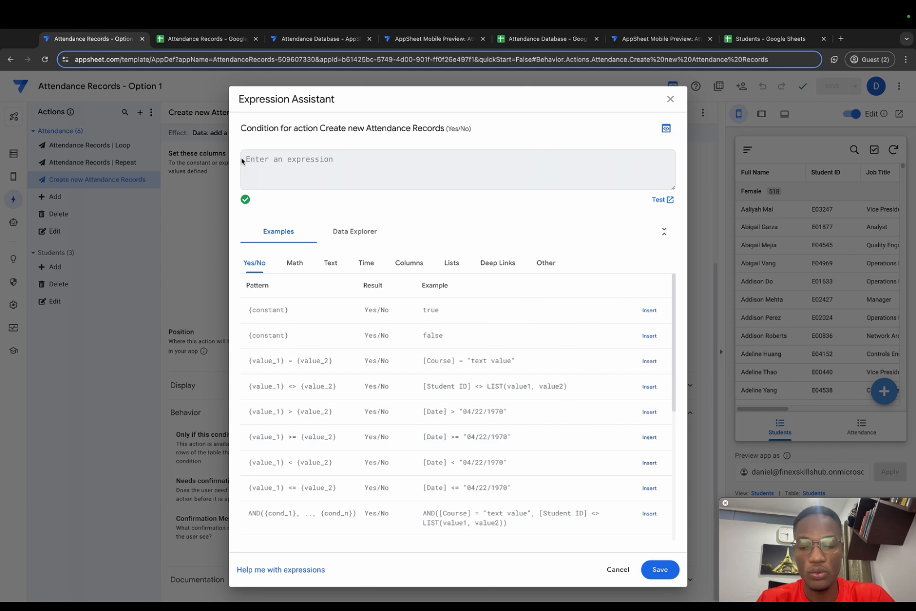
Start the condition for Create new Attendance Records with count([Student ID])>.
text(count)
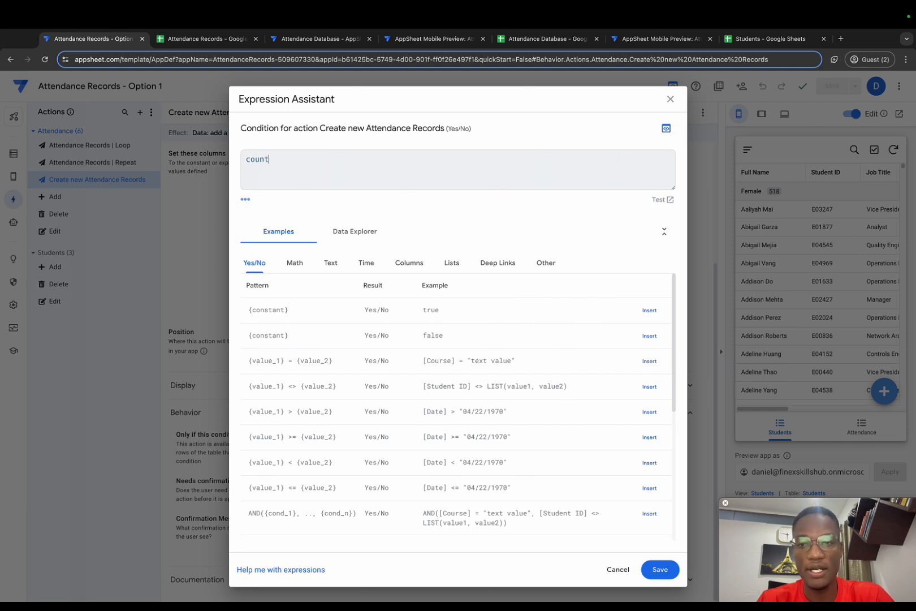
text(([Student ID])
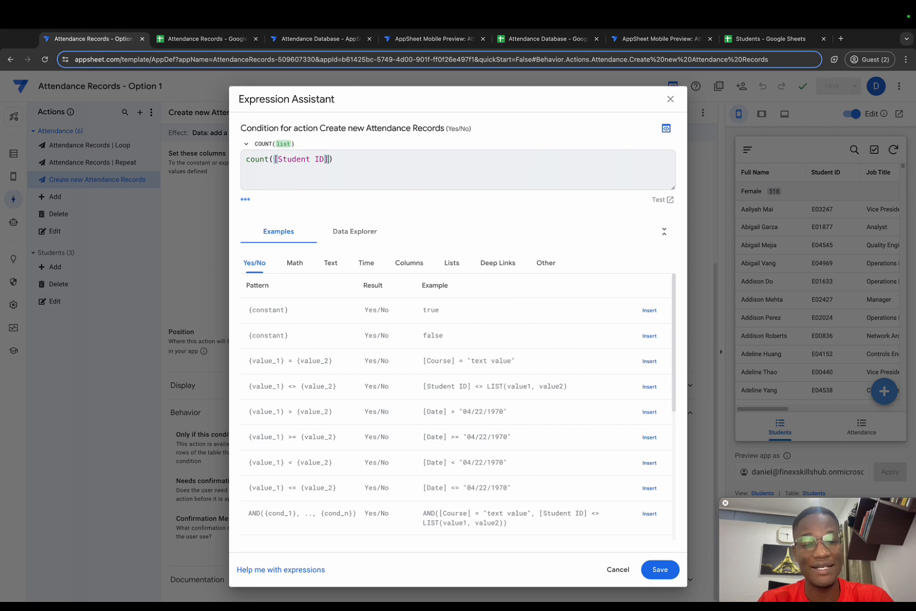
key(Right)
text(>)
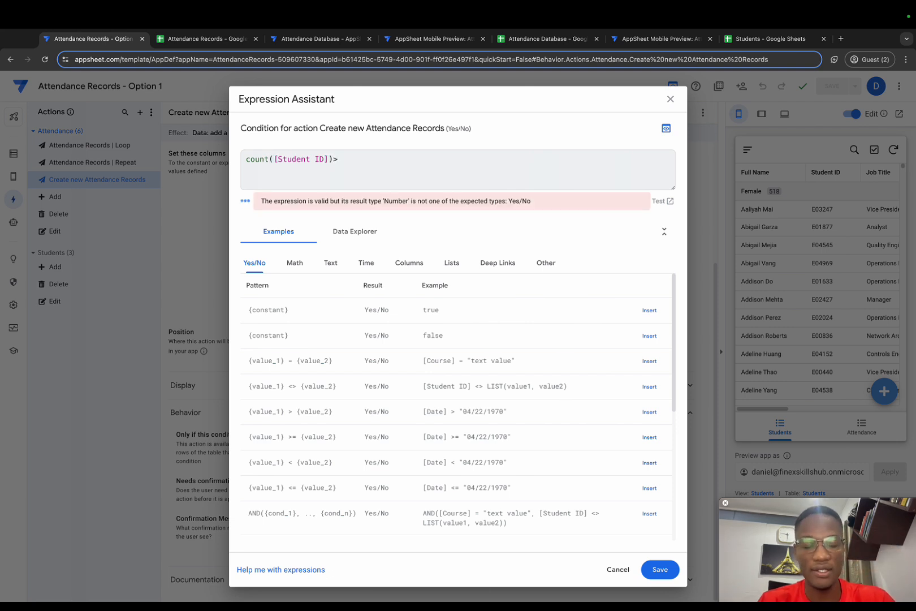
text(count()
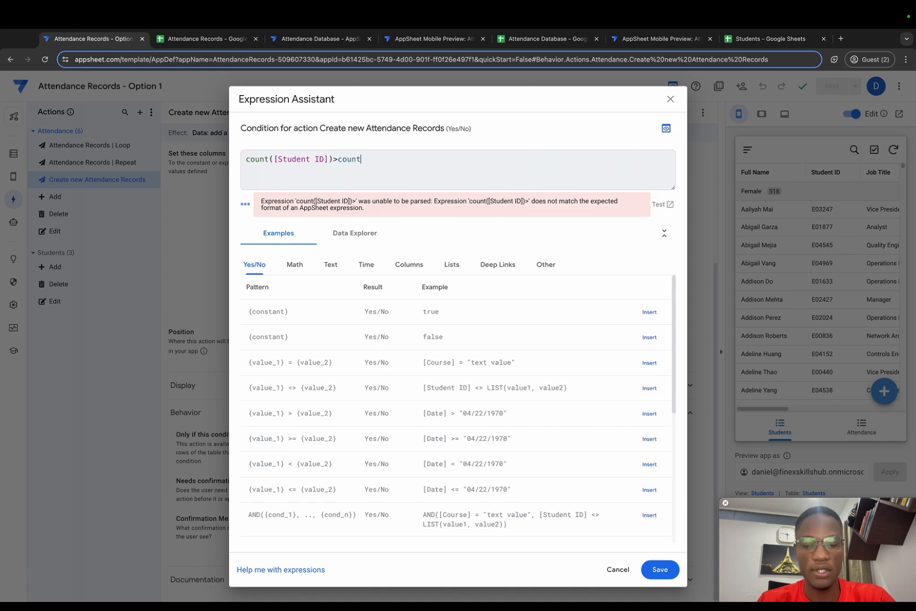
text(select()
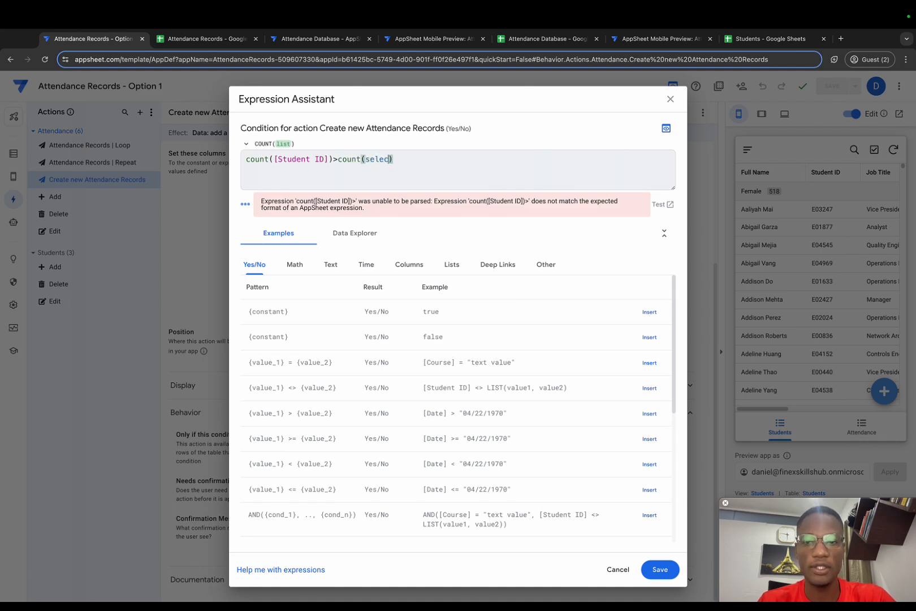
text(Attendance[)
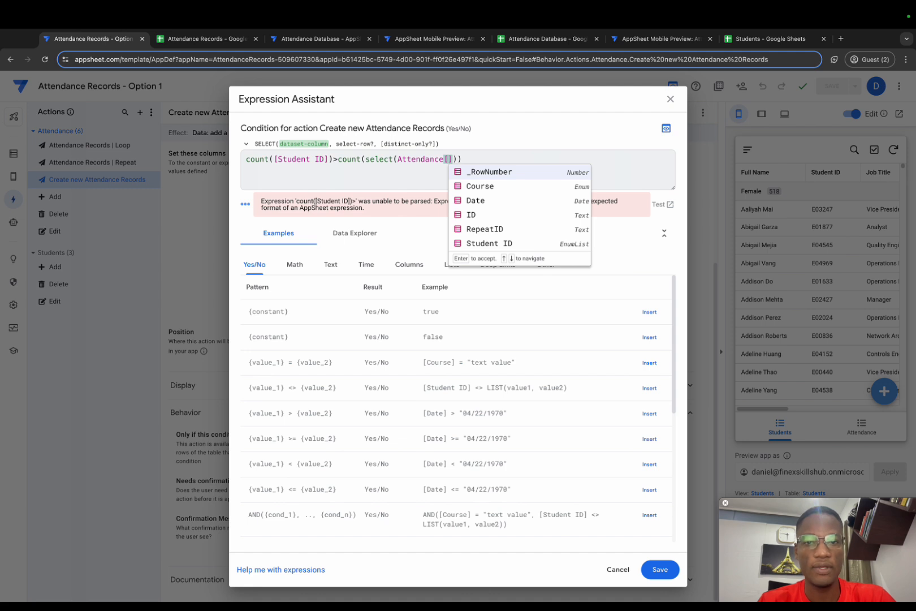
text(id)
Continue the condition after the greater-than sign with count(select(Attendance[ID], as the compared value.
key(Return)
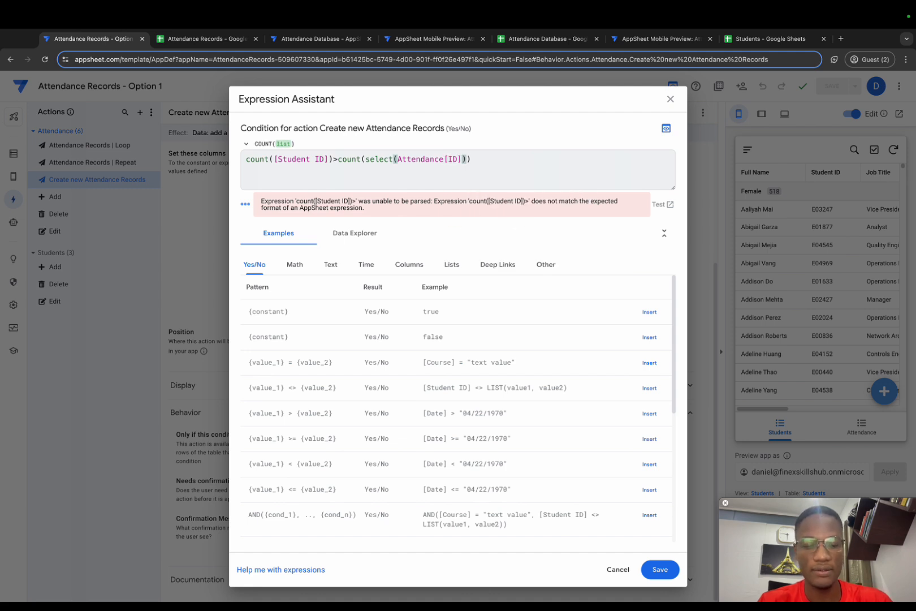
text(,)
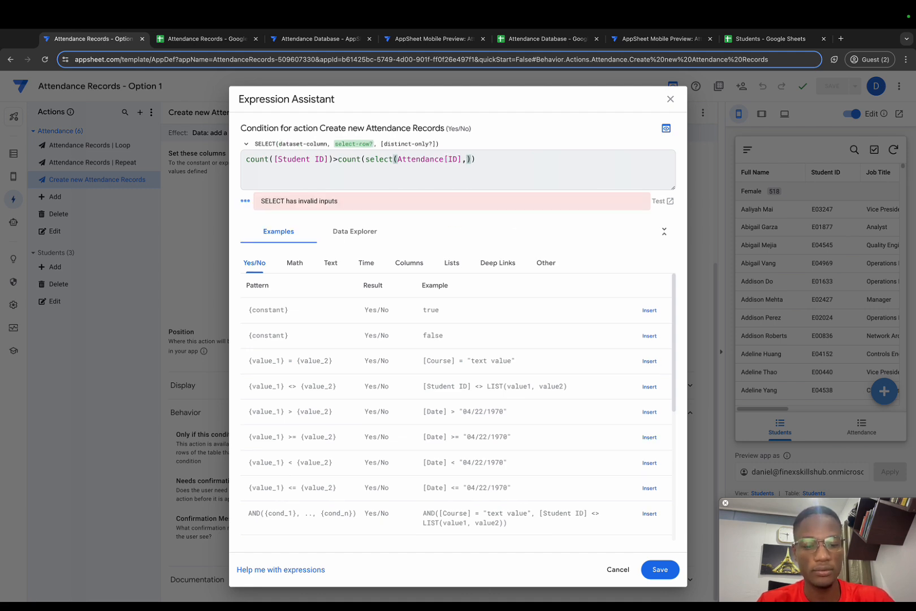
text([rep)
Complete the select filter with [RepeatID]=[_THISROW].[RepeatID] and save the condition expression.
key(Return)
text(=[)
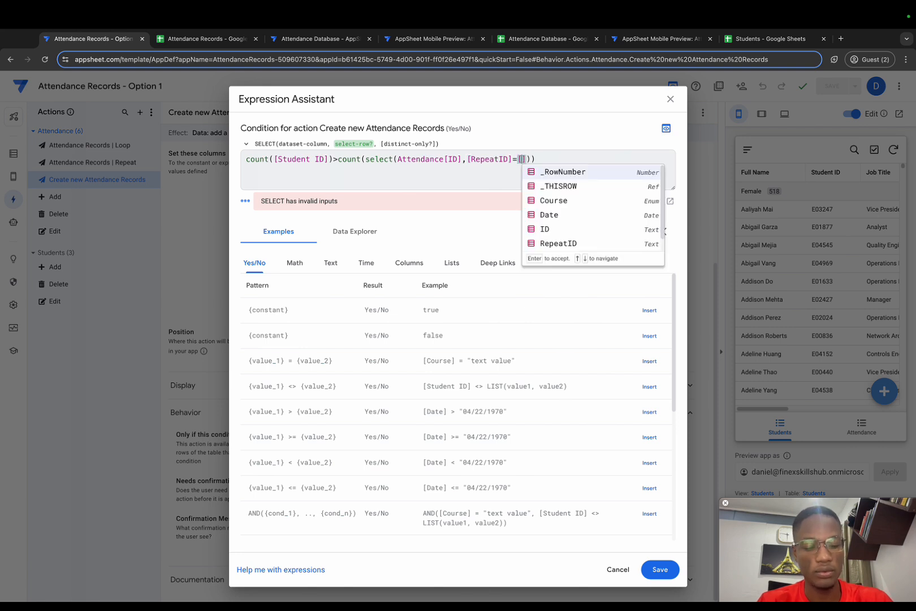
text(_th)
key(Return)
text(.[rep)
key(Return)
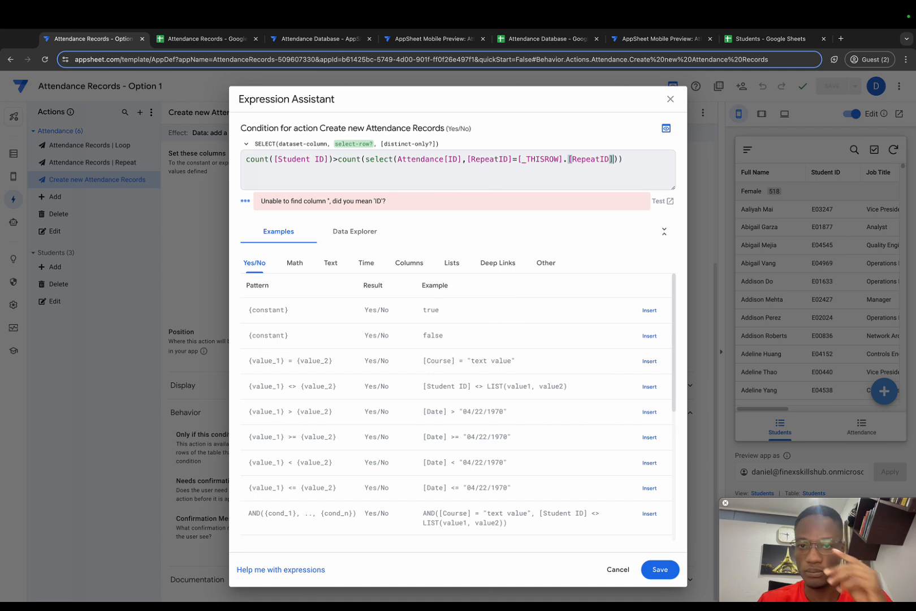
key(Right)
key(Right)
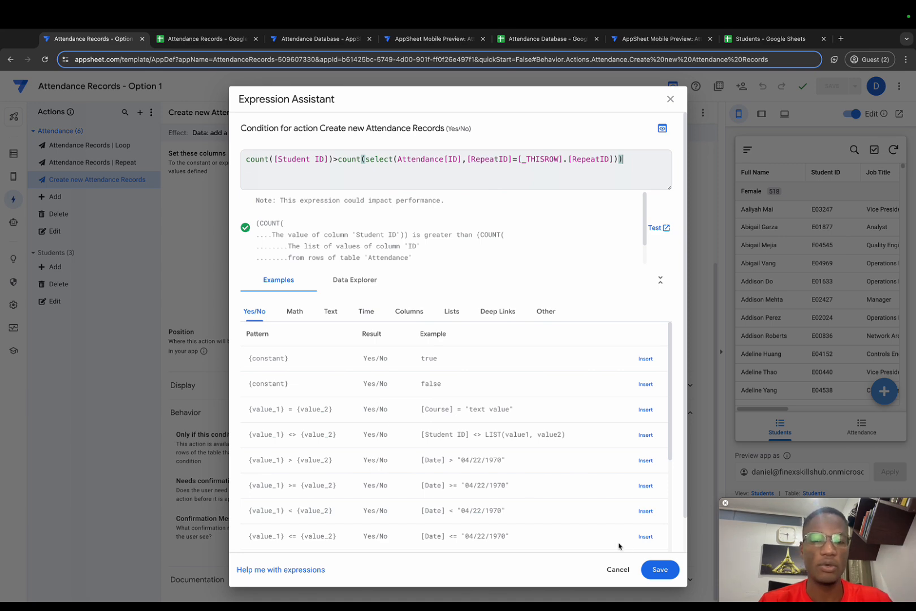
click(655, 574)
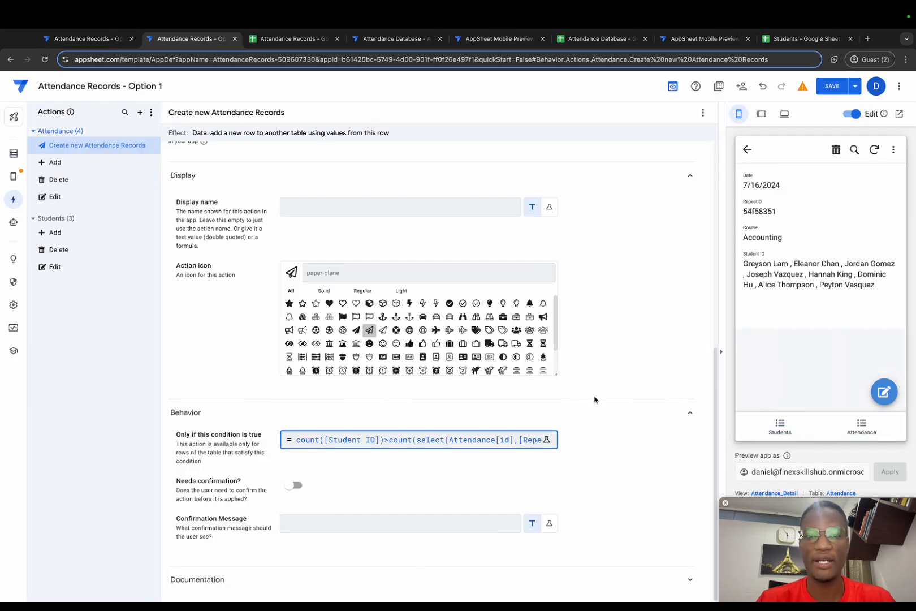
Duplicate the Create new Attendance Records action and name the copy "Attendance Records | Loop".
scroll(594, 399, up, 7)
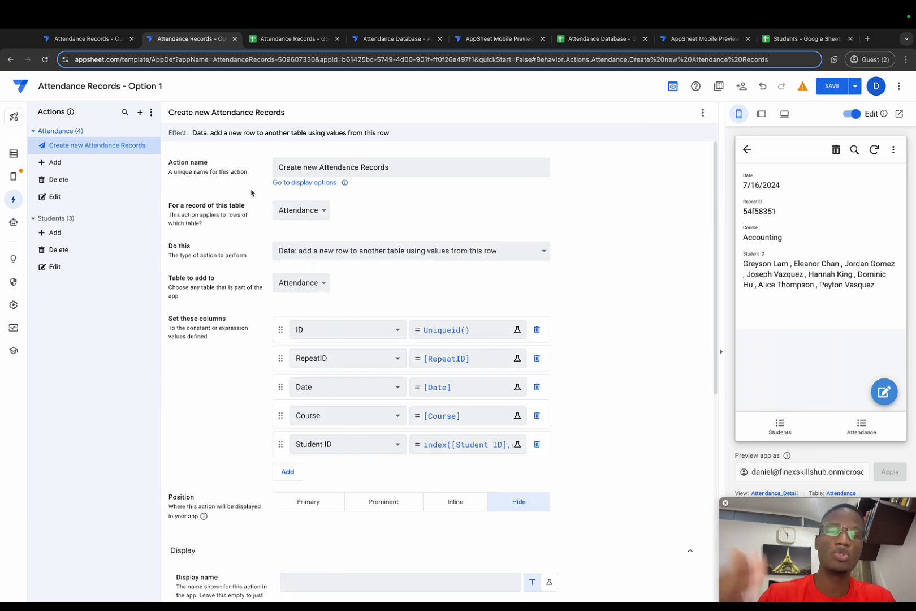
click(702, 113)
click(719, 126)
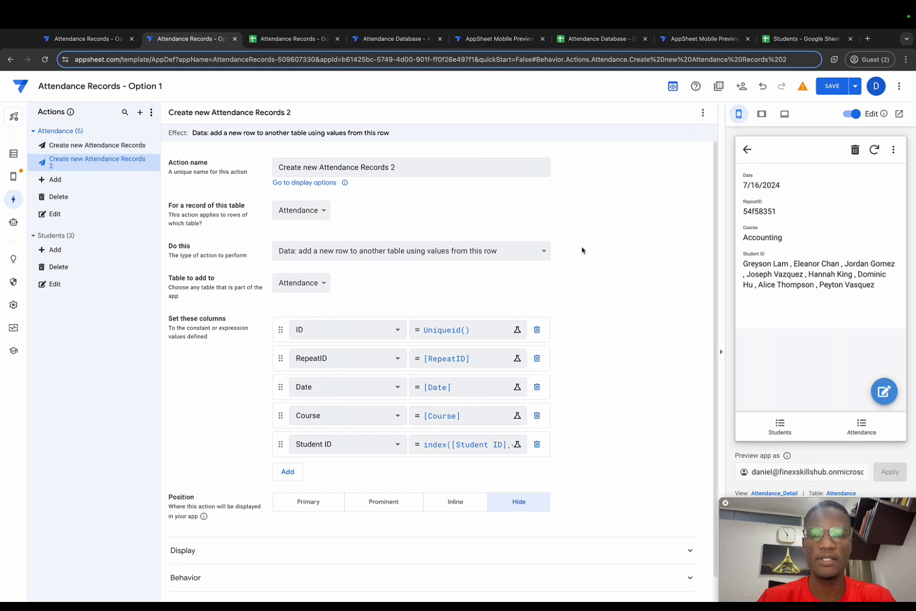
click(401, 168)
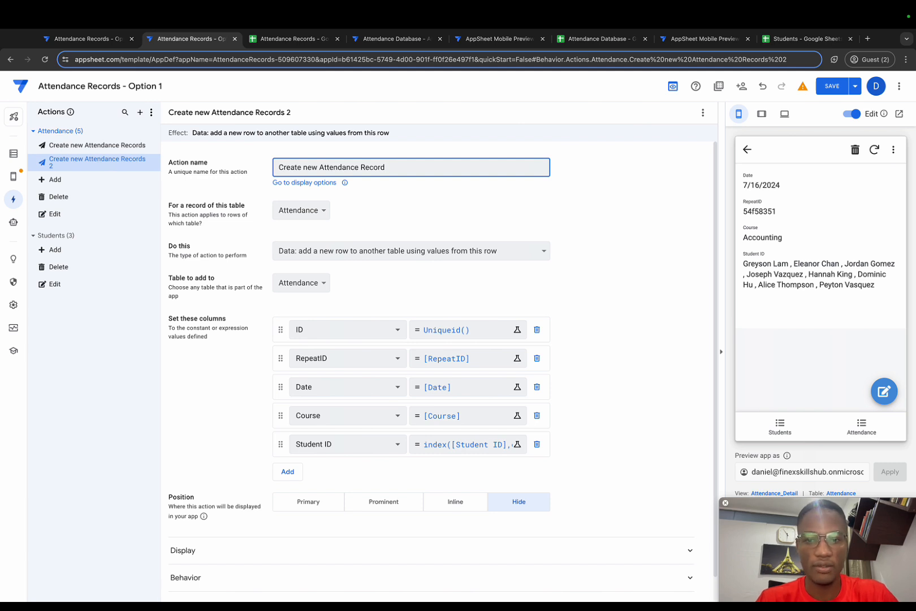
text(| Loop)
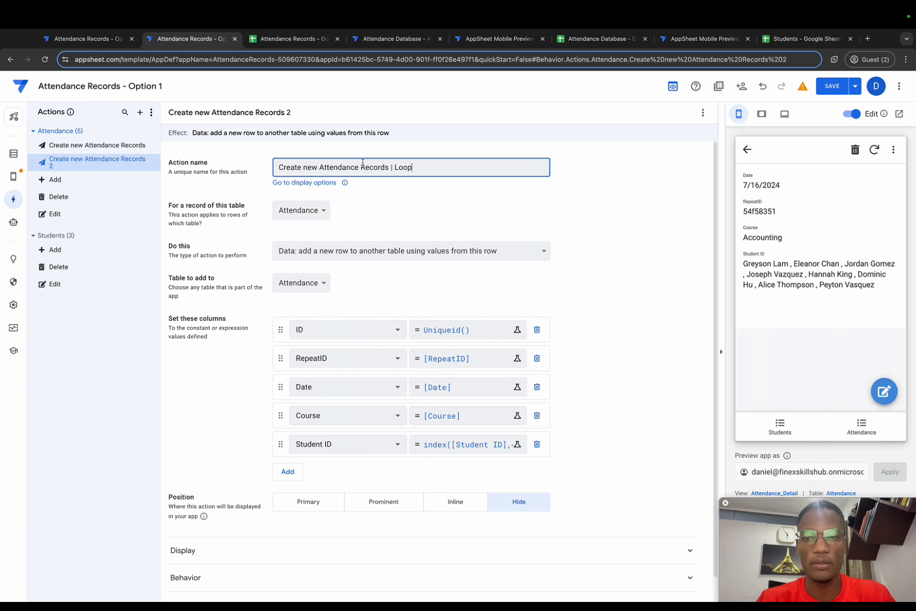
drag(319, 169, 286, 171)
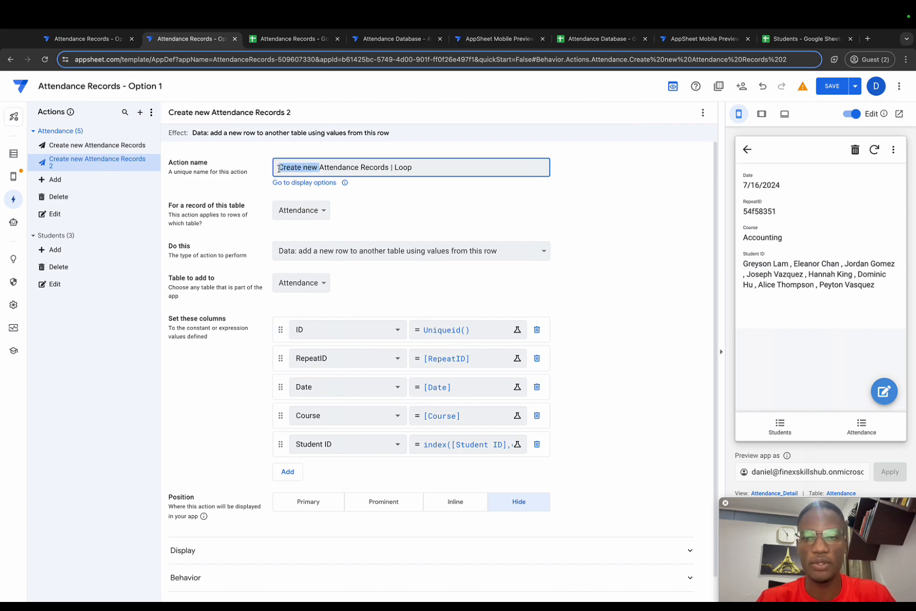
key(BackSpace)
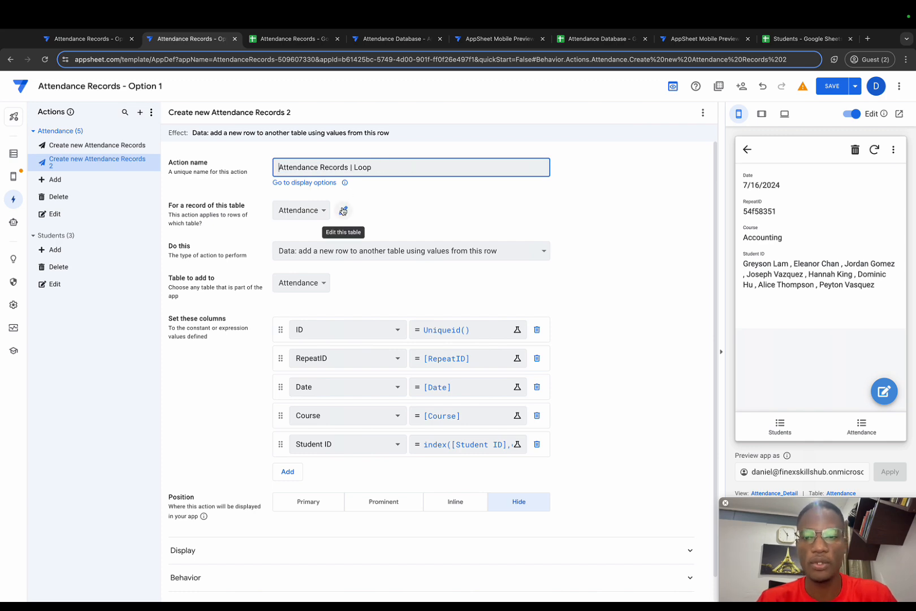
click(343, 210)
key(Escape)
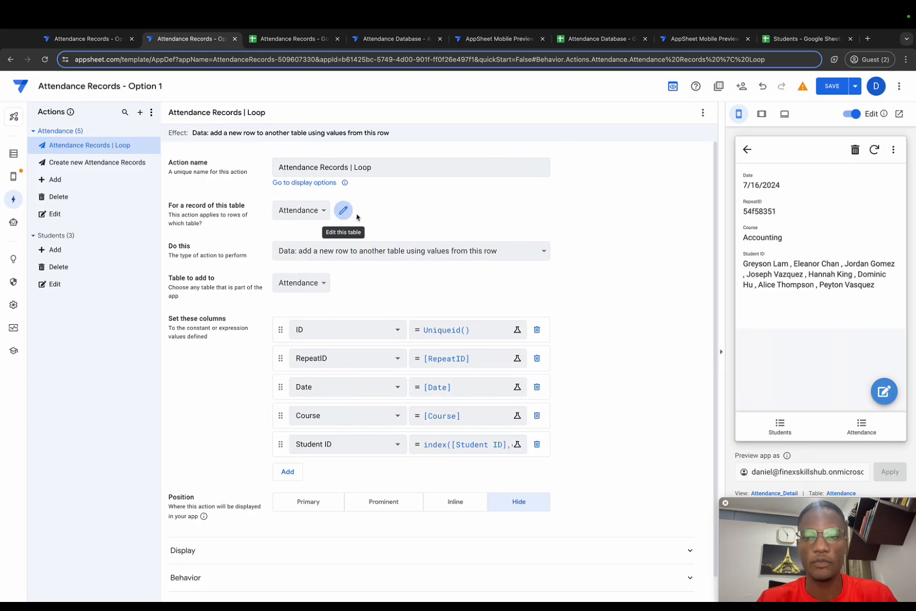
Make the Loop action "Grouped: execute a sequence of actions" and add Create new Attendance Records as its action.
click(427, 258)
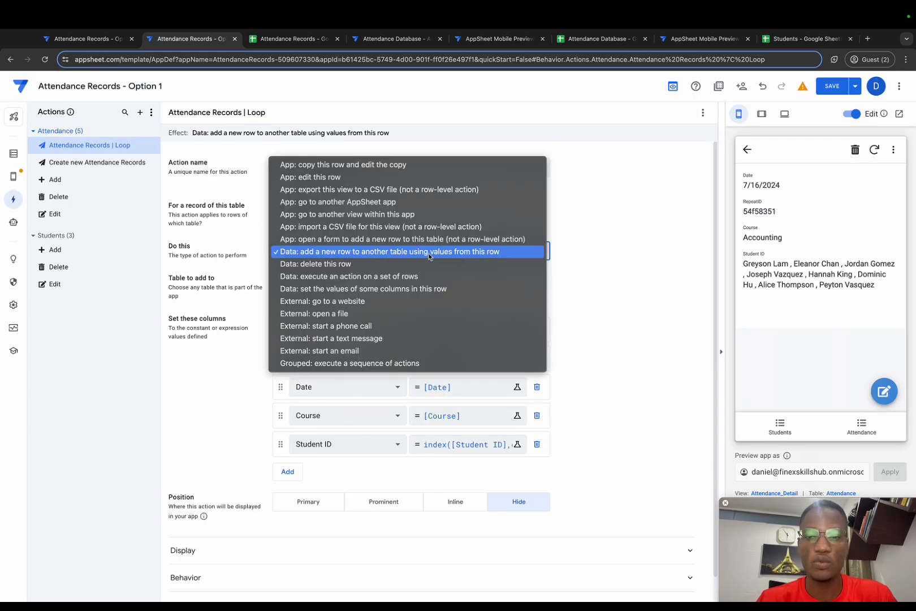
click(368, 365)
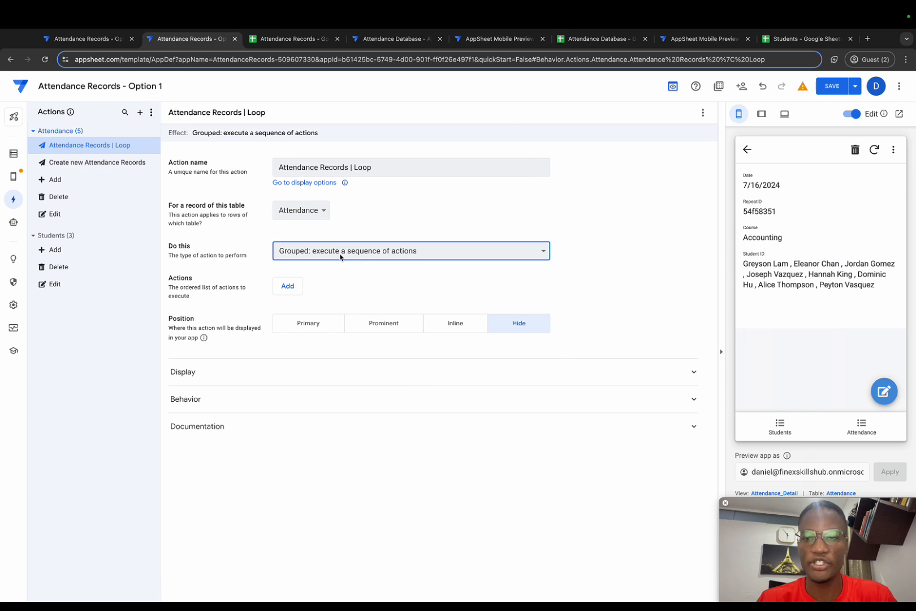
click(281, 291)
click(313, 289)
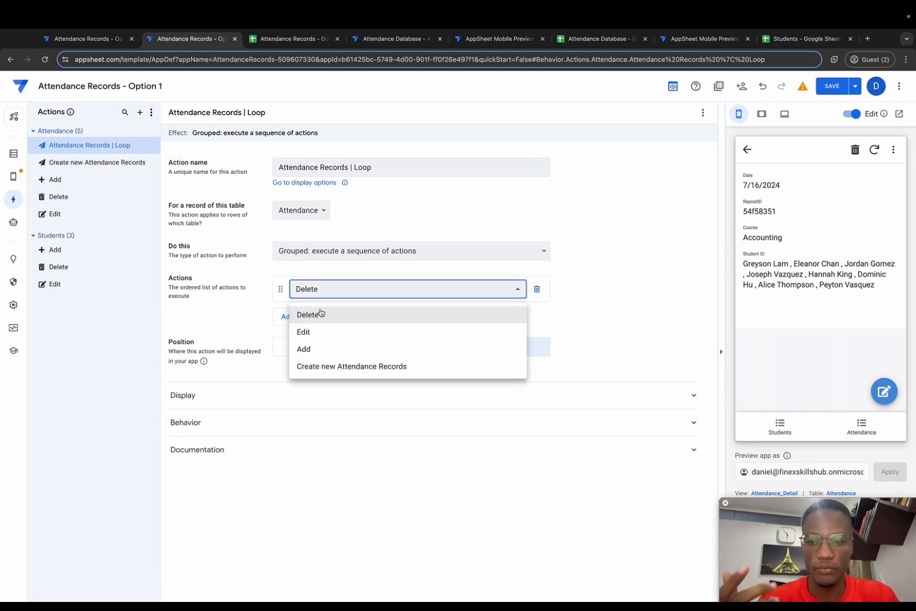
click(325, 365)
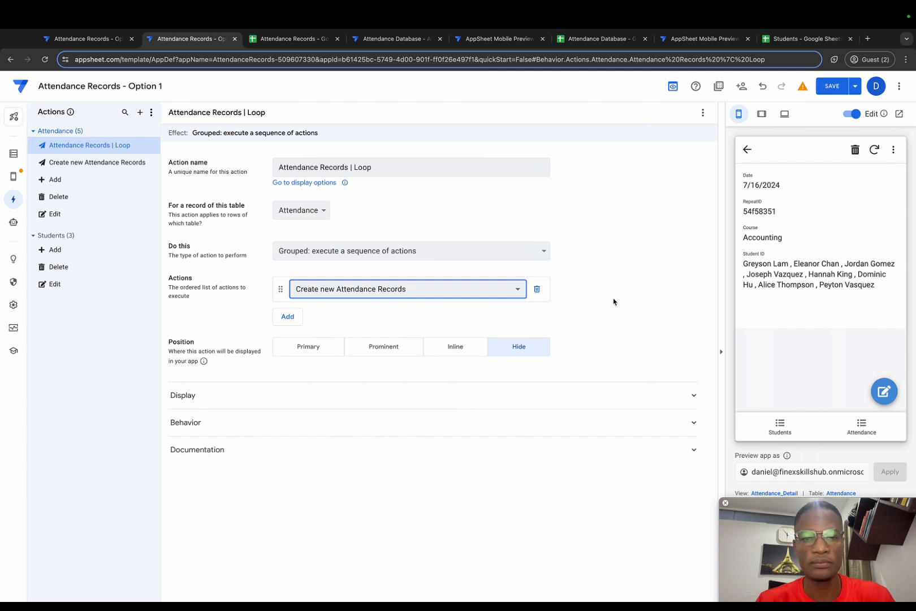
Duplicate the Loop action and name the copy "Attendance Records | Repeat".
click(703, 113)
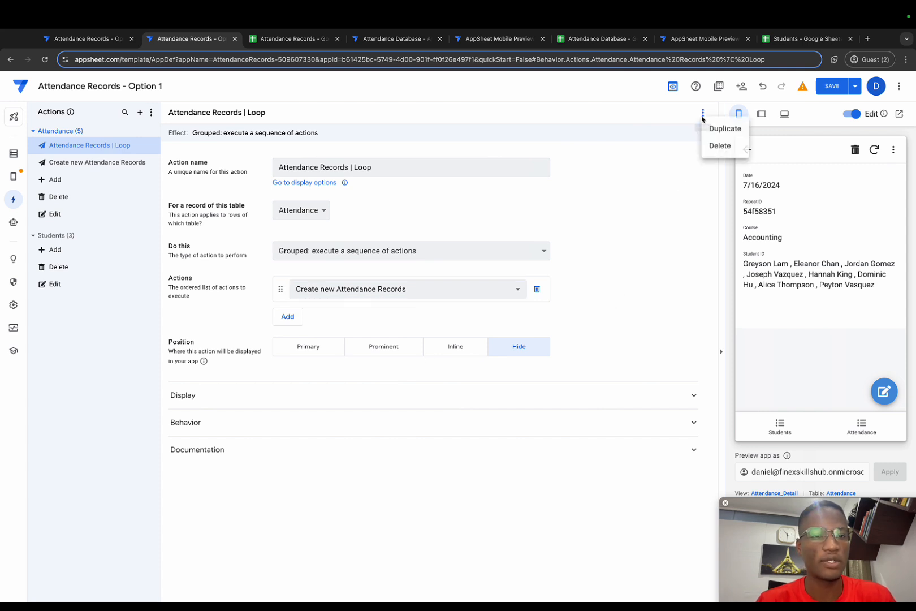
click(707, 128)
click(409, 167)
drag(384, 166, 353, 165)
key(BackSpace)
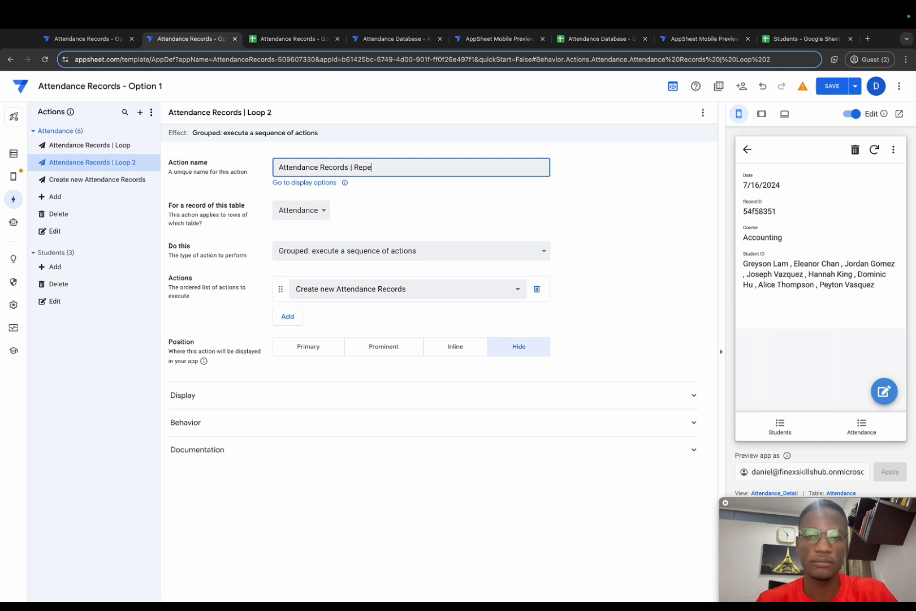
text(Repeat)
Set the Repeat action to "Data: execute an action on a set of rows" with Attendance as the referenced table.
click(544, 249)
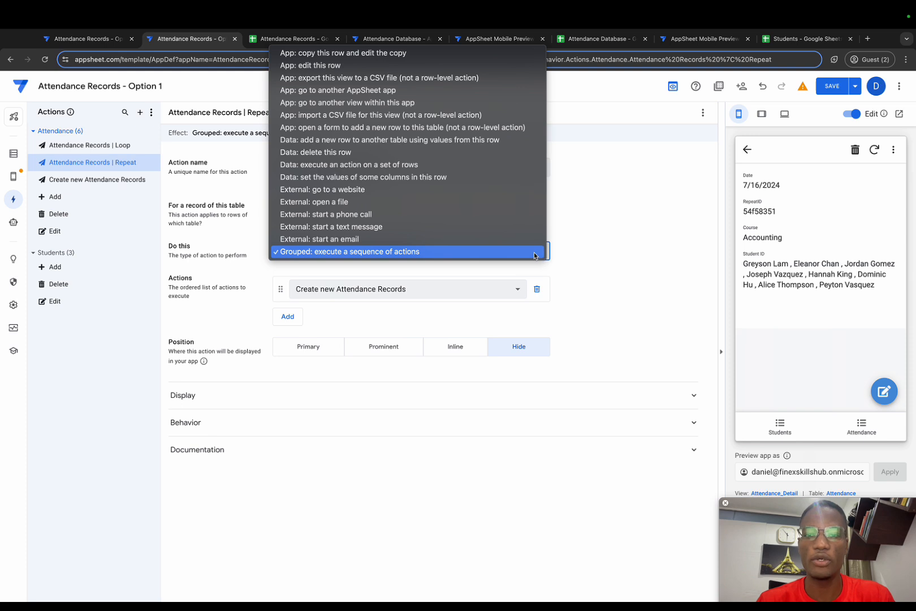
click(456, 164)
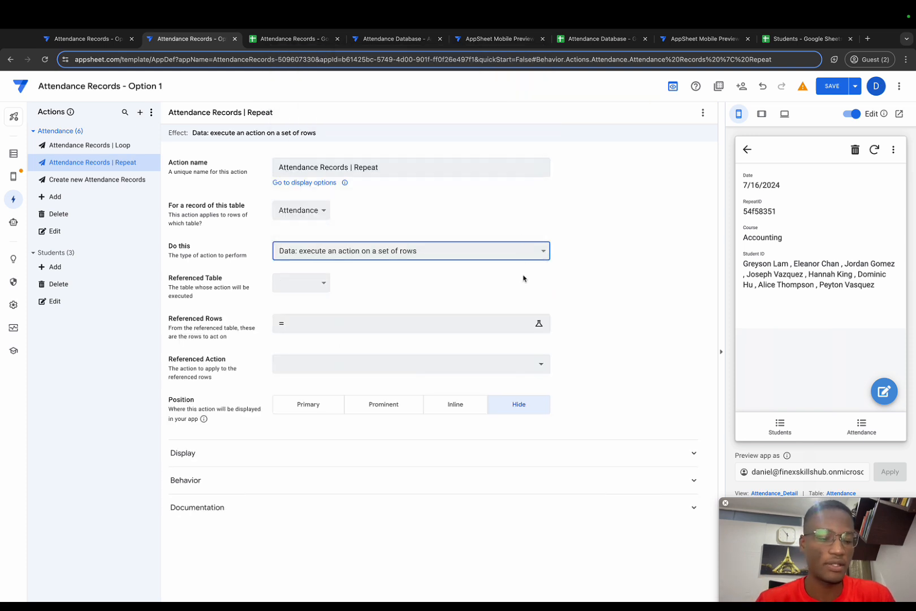
click(327, 282)
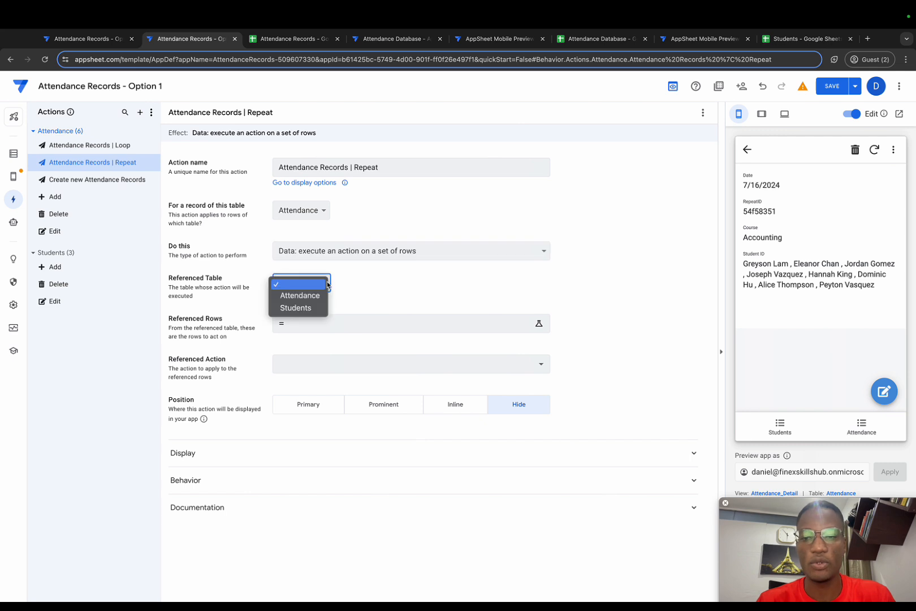
click(290, 298)
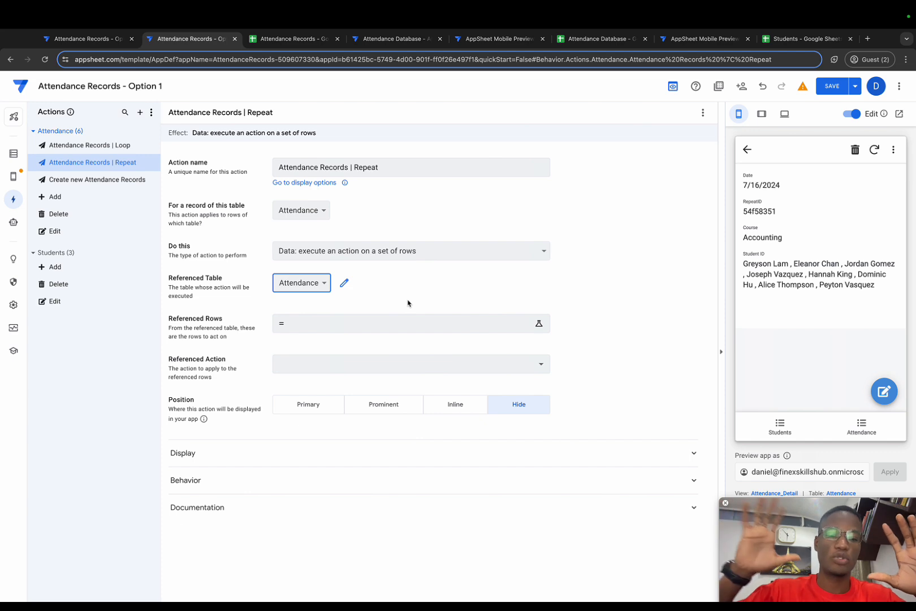
Set the Repeat action's referenced rows to list([_thisrow]) and save the expression.
click(355, 322)
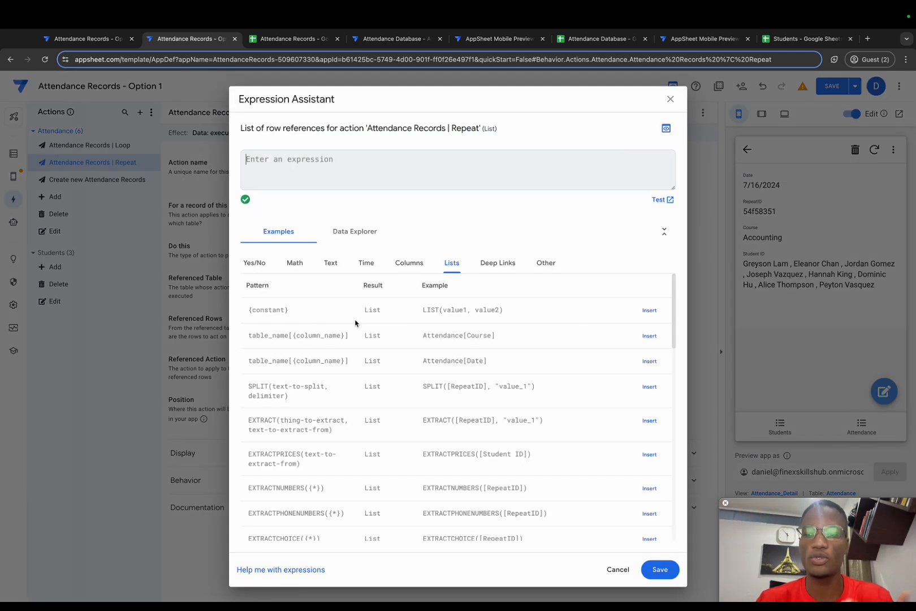
text([)
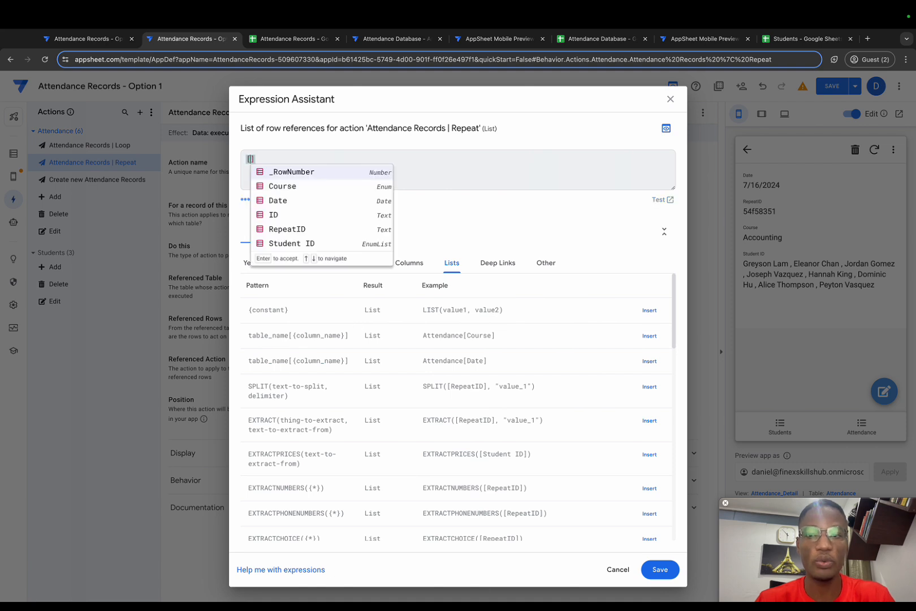
text(_thisrow)
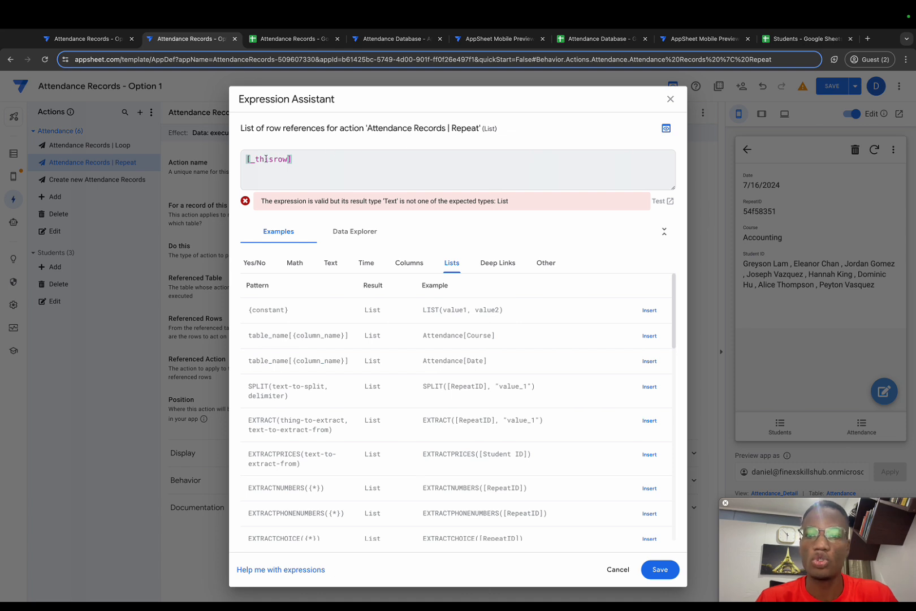
text(list()
click(317, 165)
text())
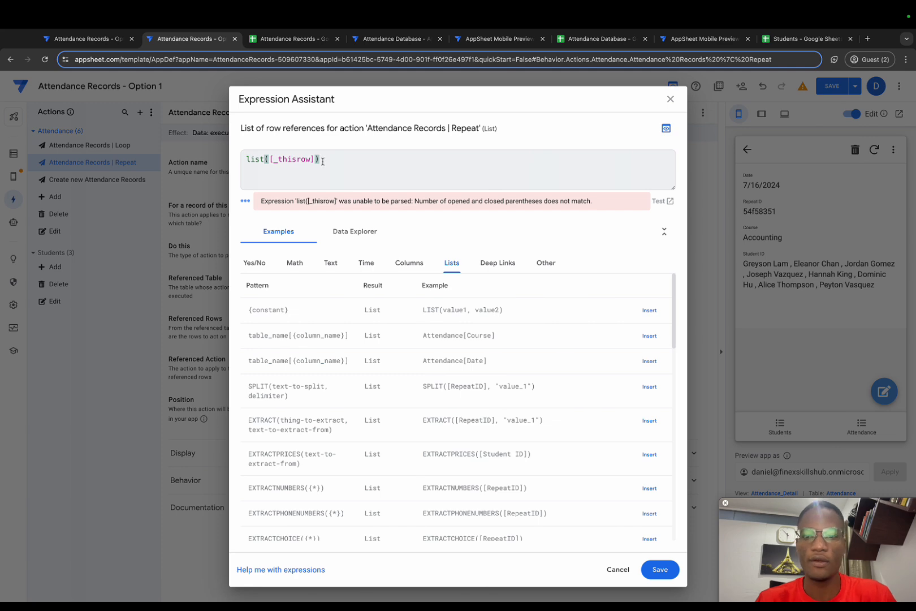
click(665, 564)
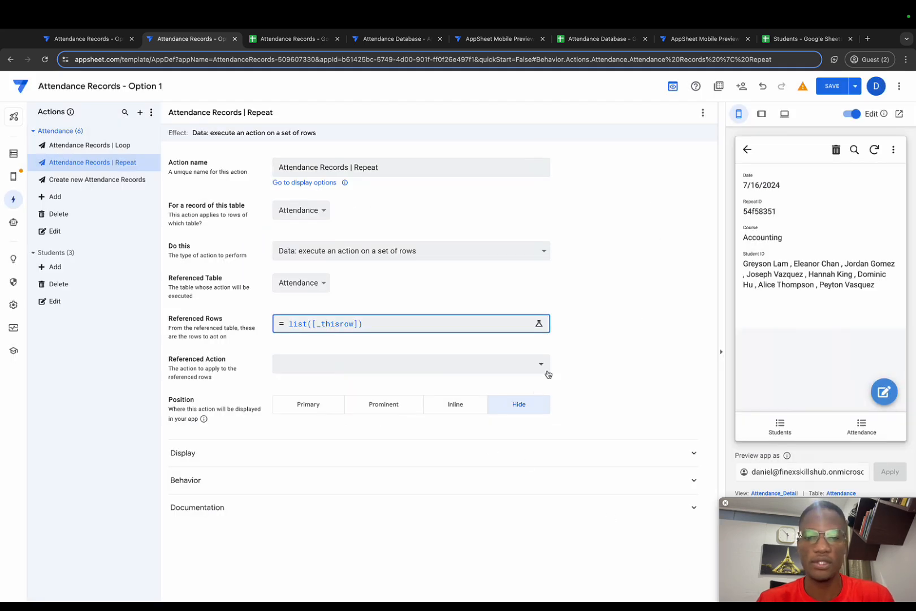
Choose "Attendance Records | Loop" as the Repeat action's referenced action and save the app.
click(545, 365)
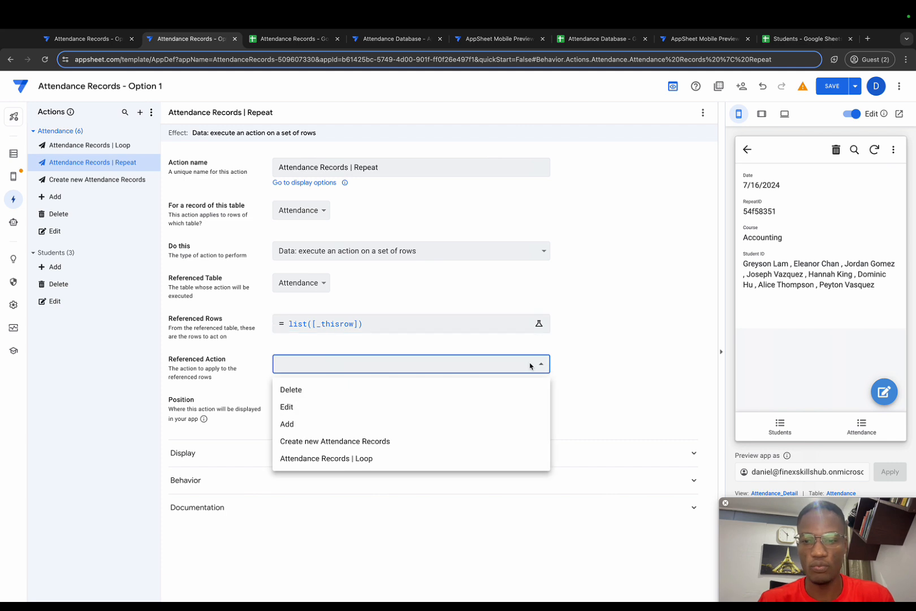
click(366, 460)
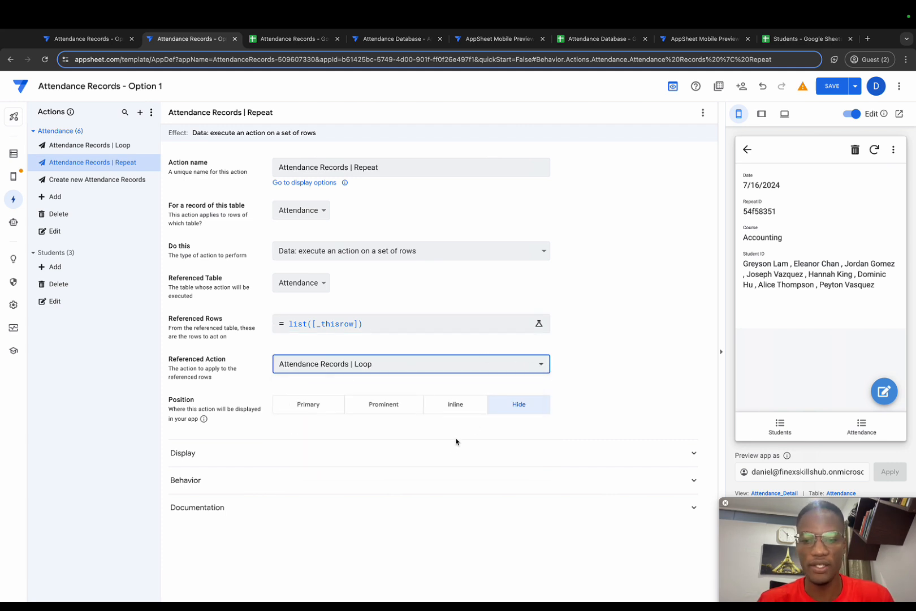
click(834, 88)
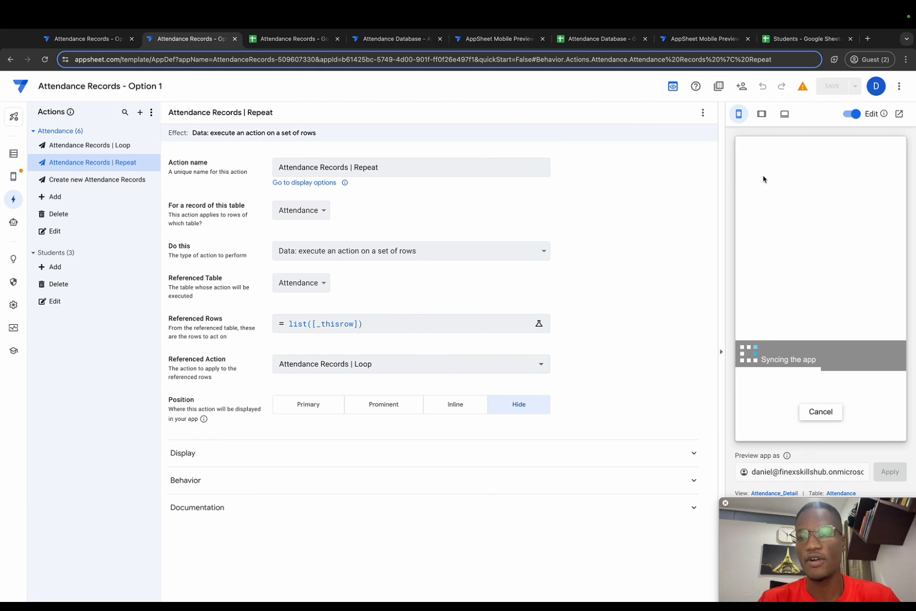
Add "Attendance Records | Repeat" as the second action in the "Attendance Records | Loop" action's sequence.
click(116, 145)
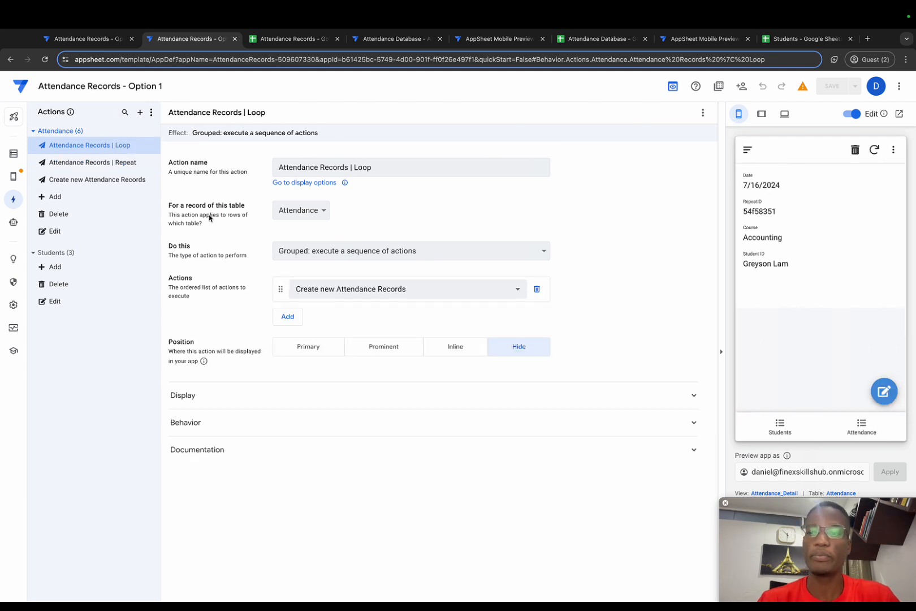
click(288, 316)
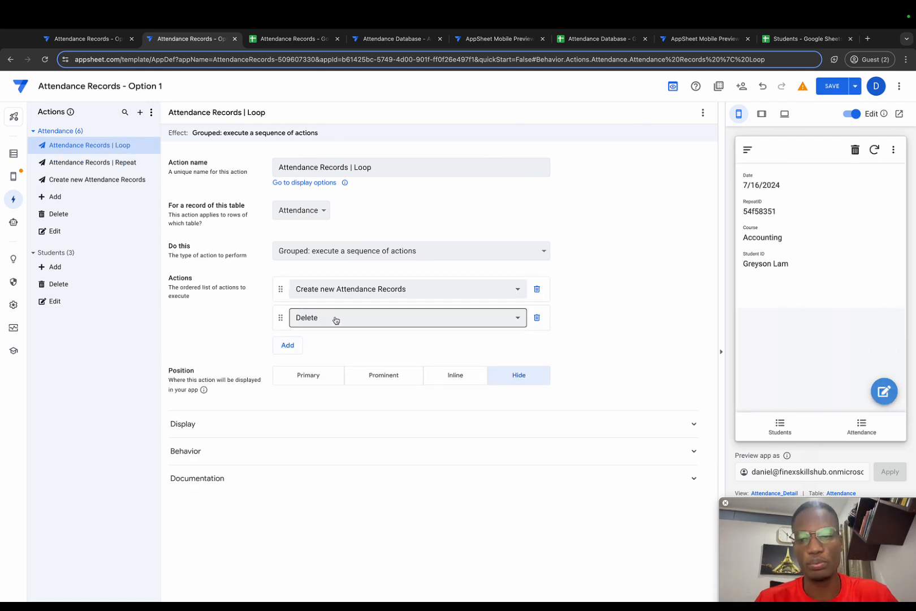
click(338, 320)
click(339, 412)
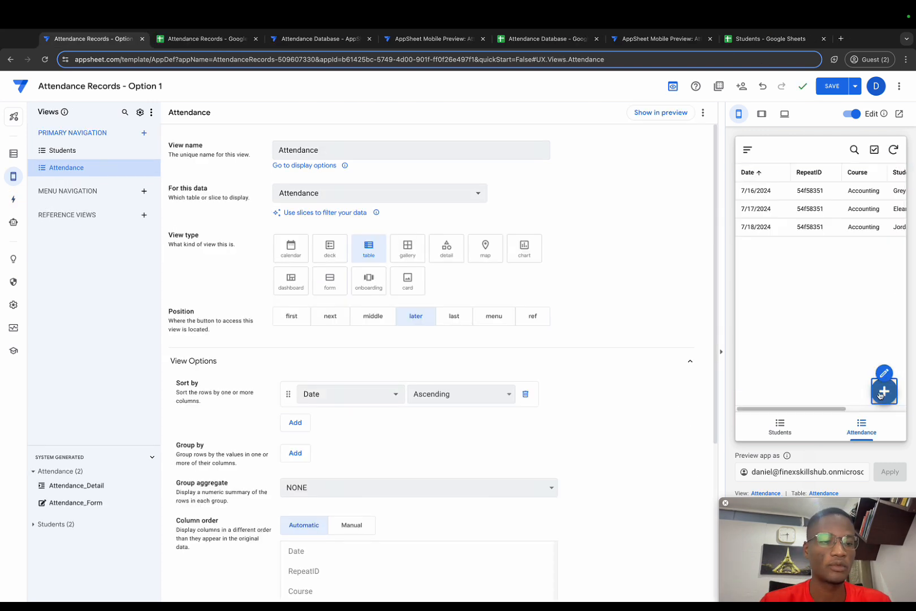
Set the Attendance_Form view's Form Saved event action to "Attendance Records | Loop" and save the app.
click(883, 391)
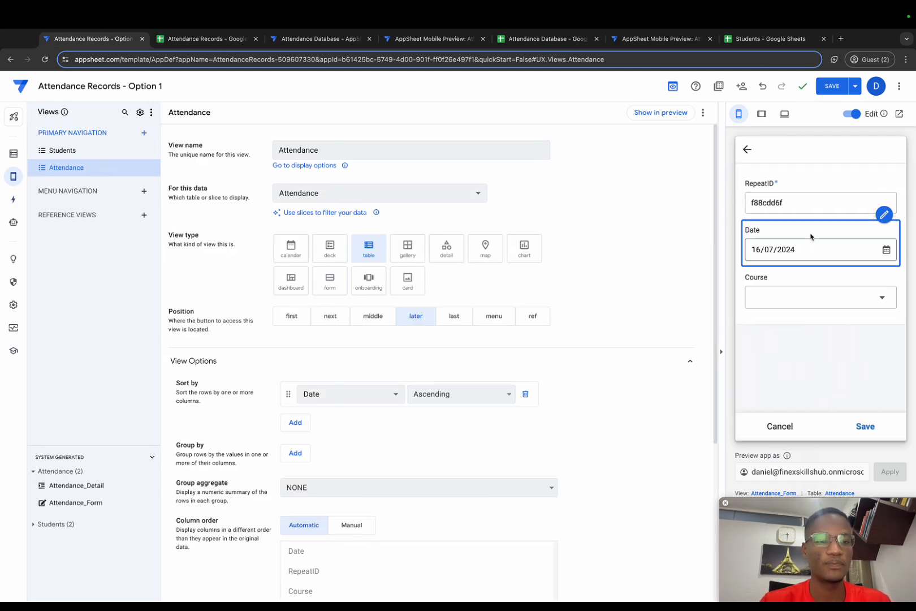
click(773, 494)
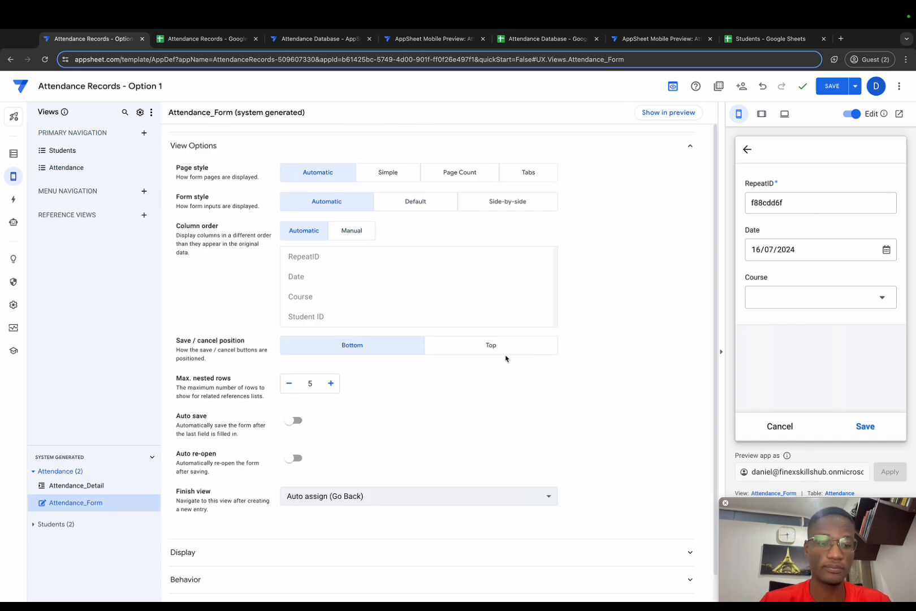
scroll(408, 448, down, 1)
click(343, 553)
scroll(443, 526, down, 3)
click(491, 498)
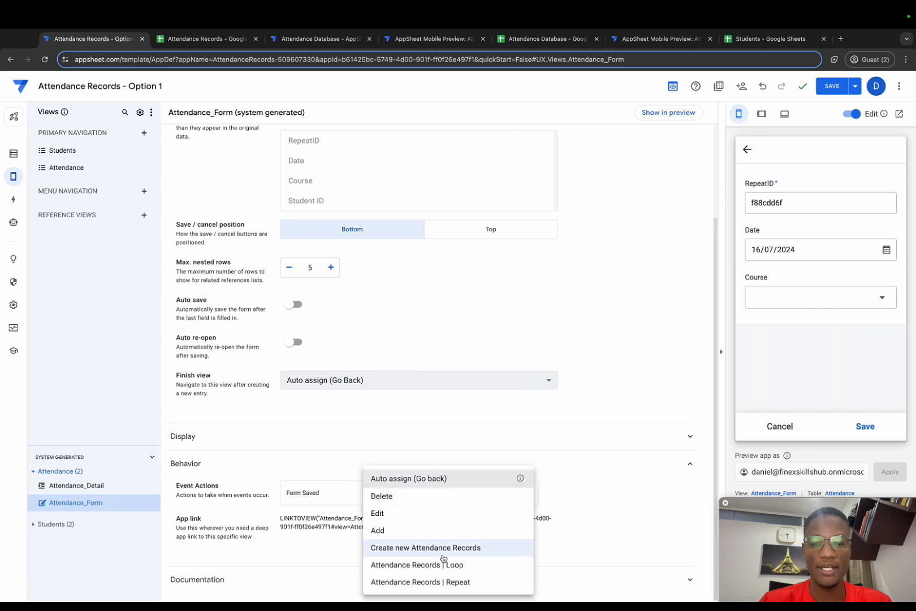
click(445, 565)
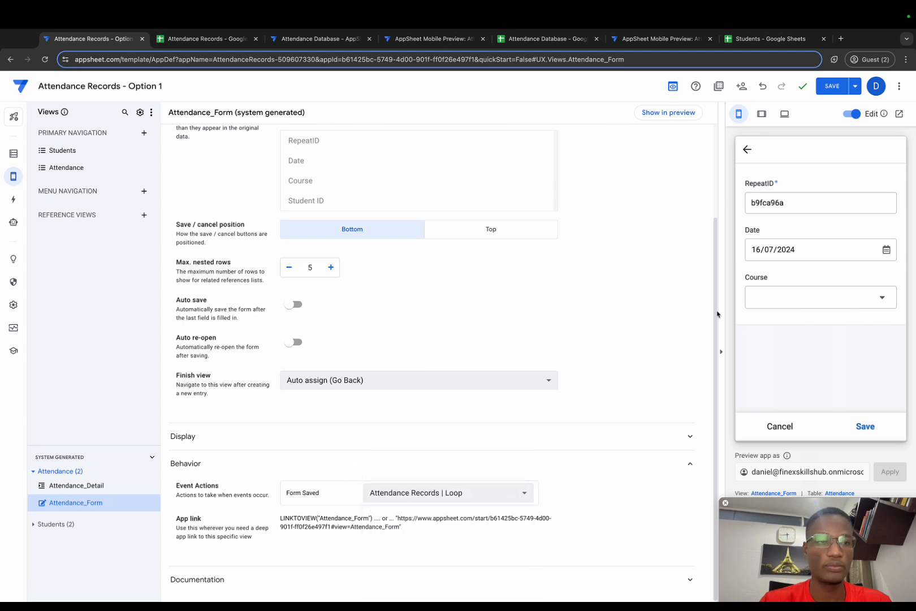
click(829, 92)
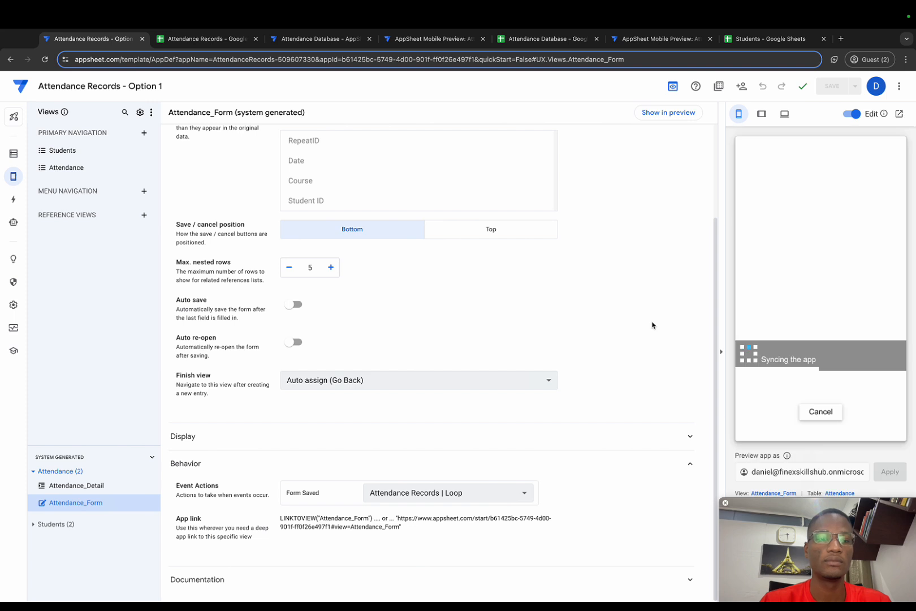
Fill in the previewed attendance form with the IT course and four students, and save the entry.
click(836, 302)
click(794, 287)
click(811, 344)
click(794, 333)
click(791, 355)
click(789, 377)
scroll(790, 386, down, 1)
click(791, 390)
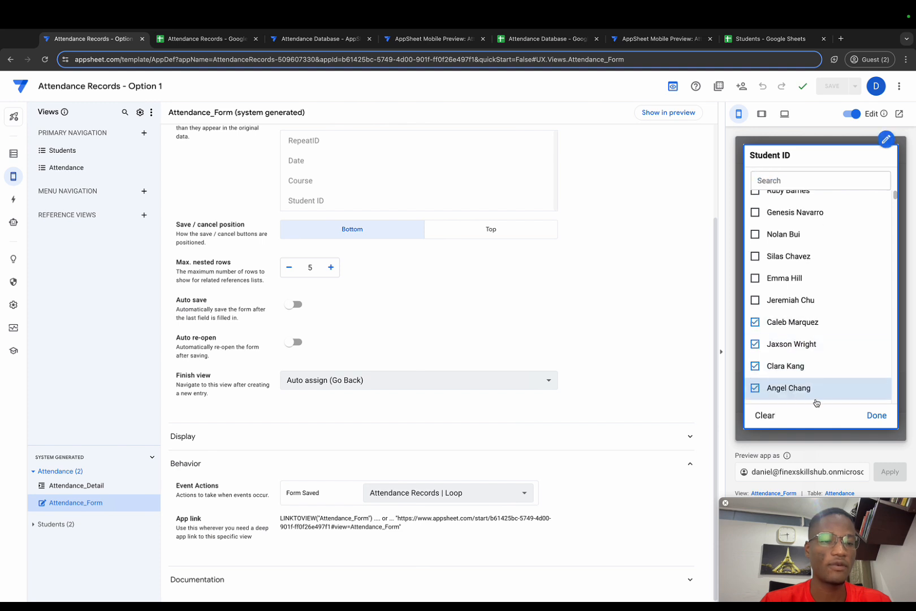
click(876, 415)
click(865, 426)
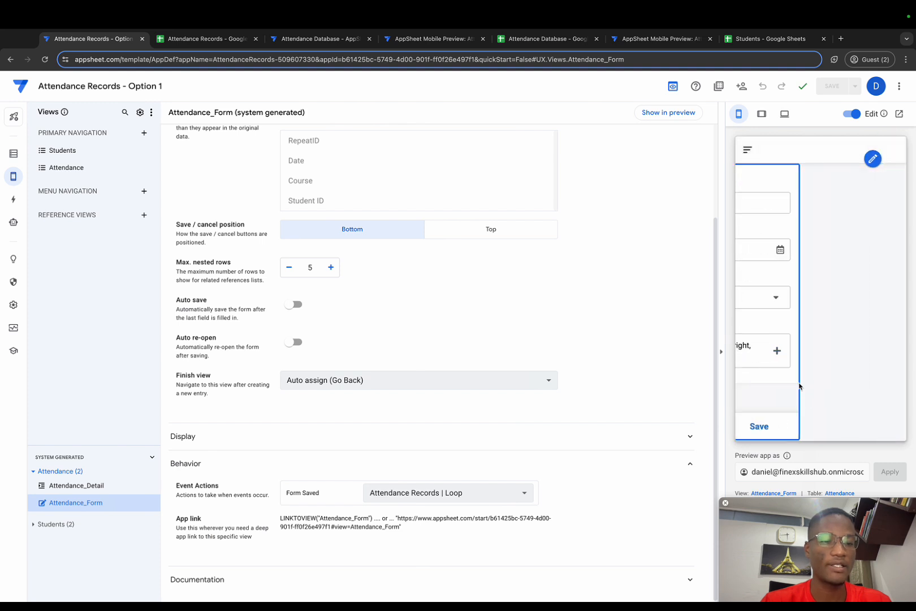
Examine the new IT rows in the Attendance Records Google Sheet, especially the Student ID value in E5.
click(199, 42)
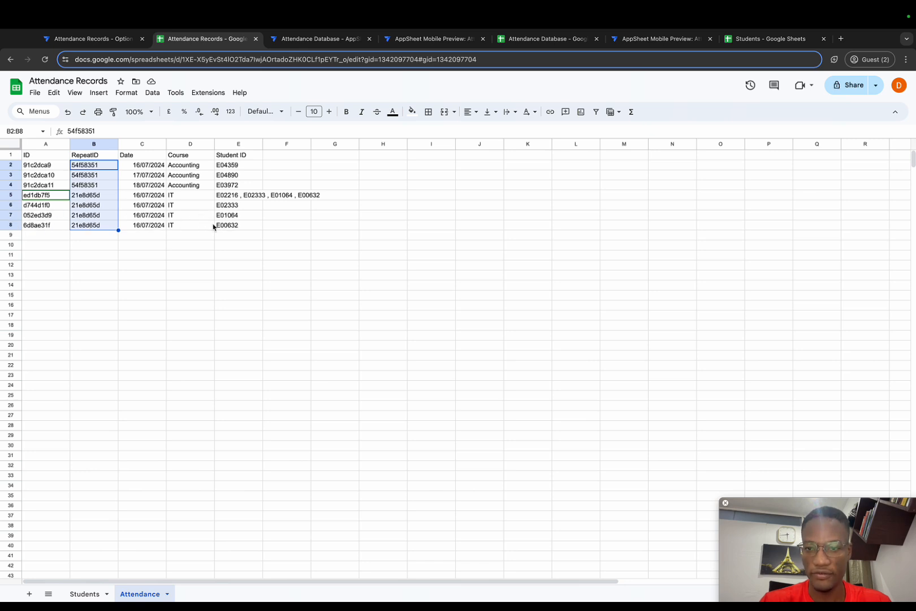
click(238, 198)
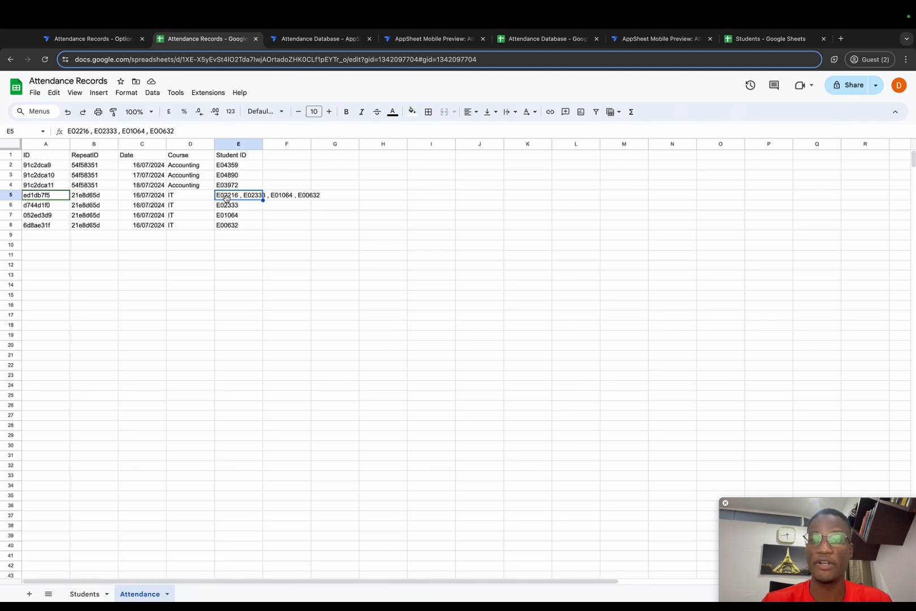
Return to the AppSheet editor and create a new Attendance action named "Select only 1st student".
click(93, 43)
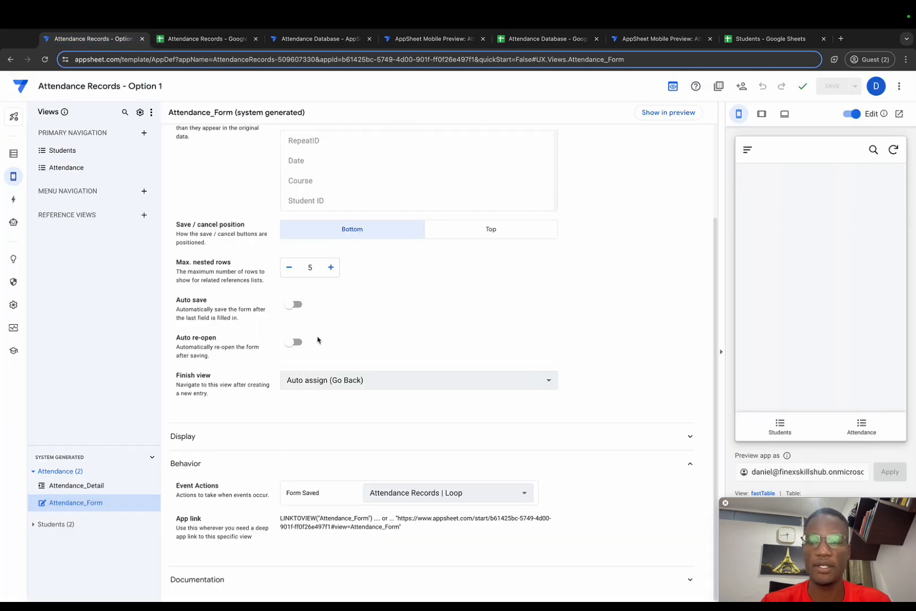
click(13, 199)
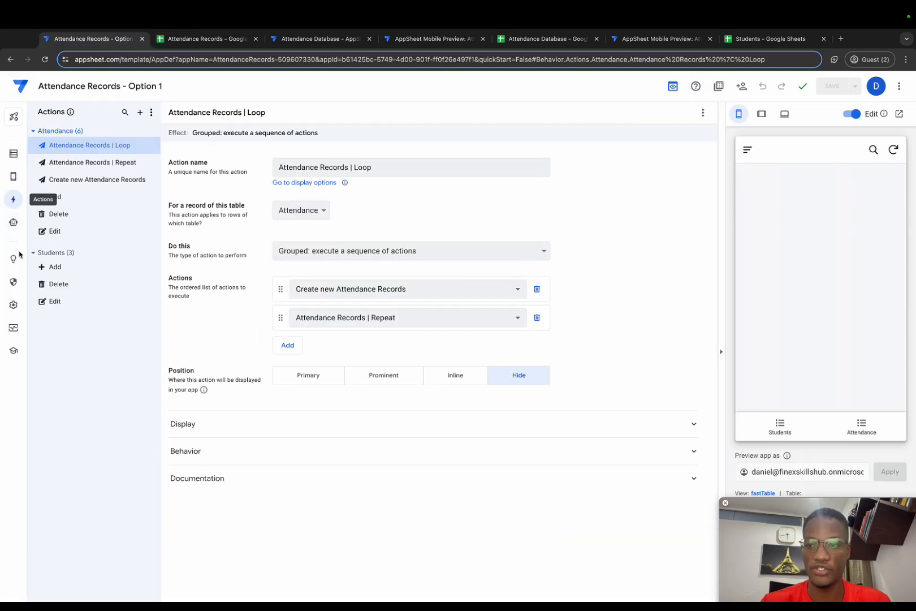
click(140, 112)
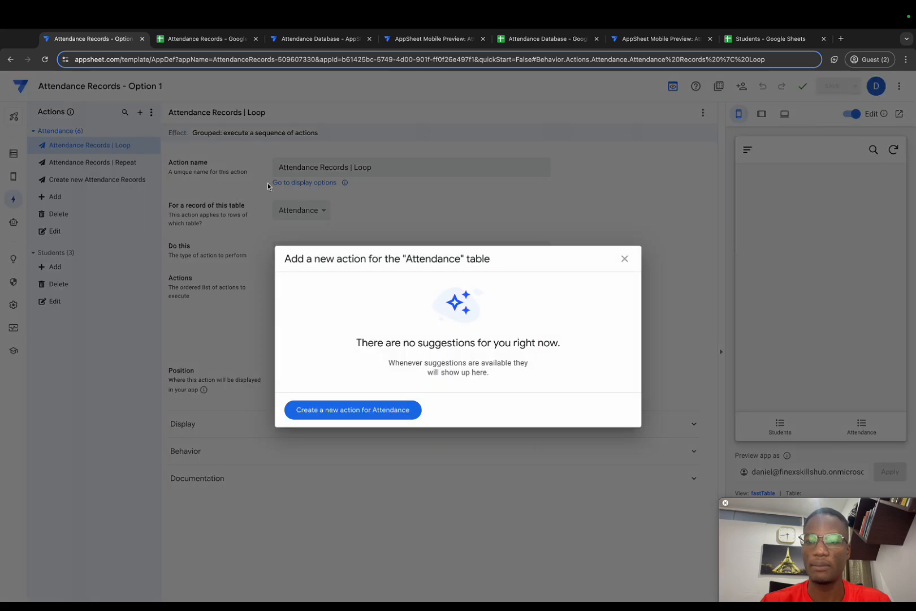
click(344, 409)
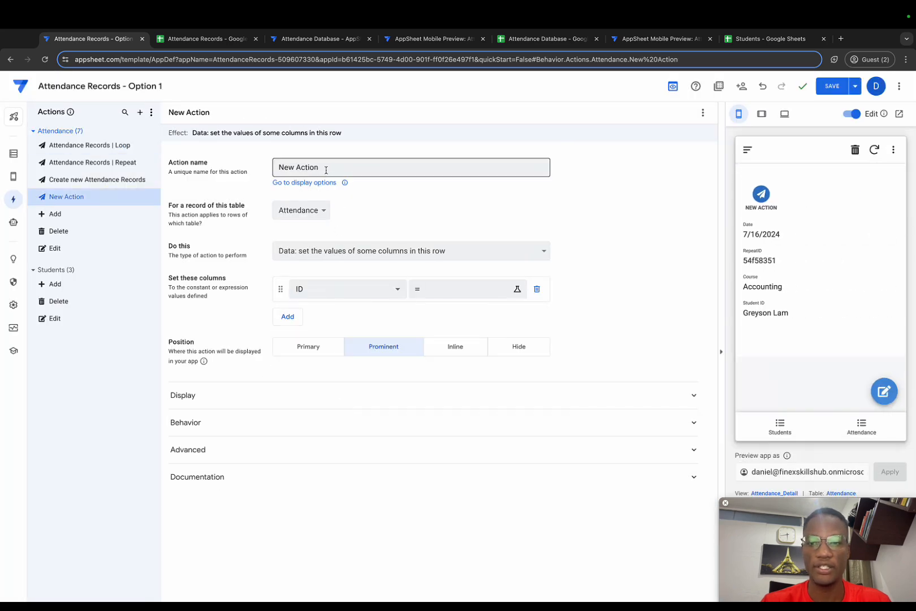
drag(325, 170, 281, 164)
key(BackSpace)
text(Select)
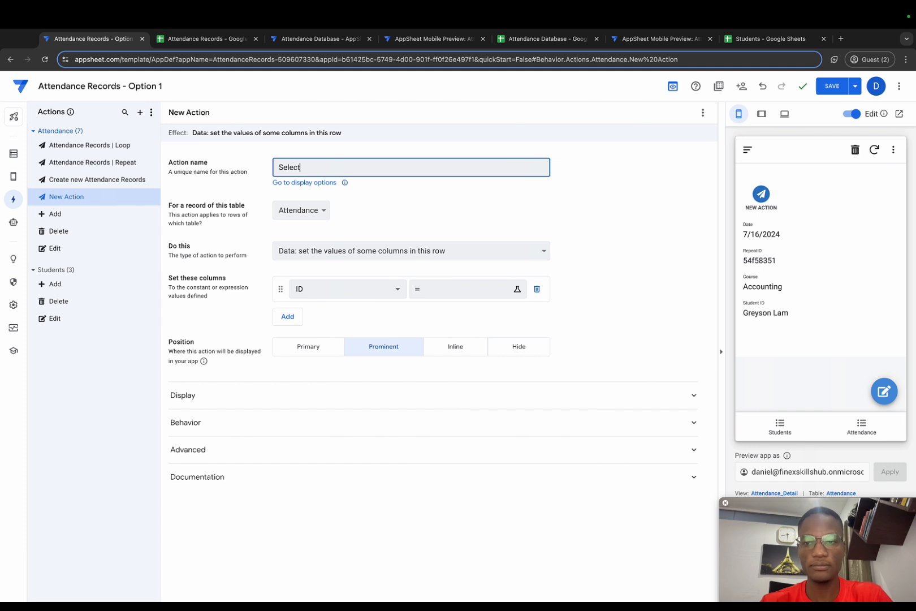
text( only 1st student)
click(391, 225)
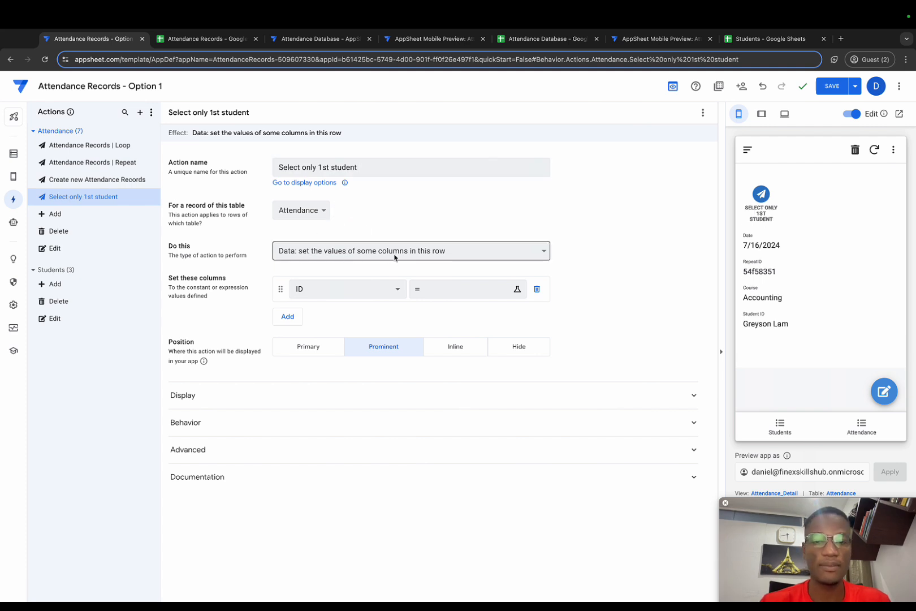
Make the "Select only 1st student" action set Student ID to index([Student ID],1), and set its position to Hide.
click(304, 290)
click(340, 384)
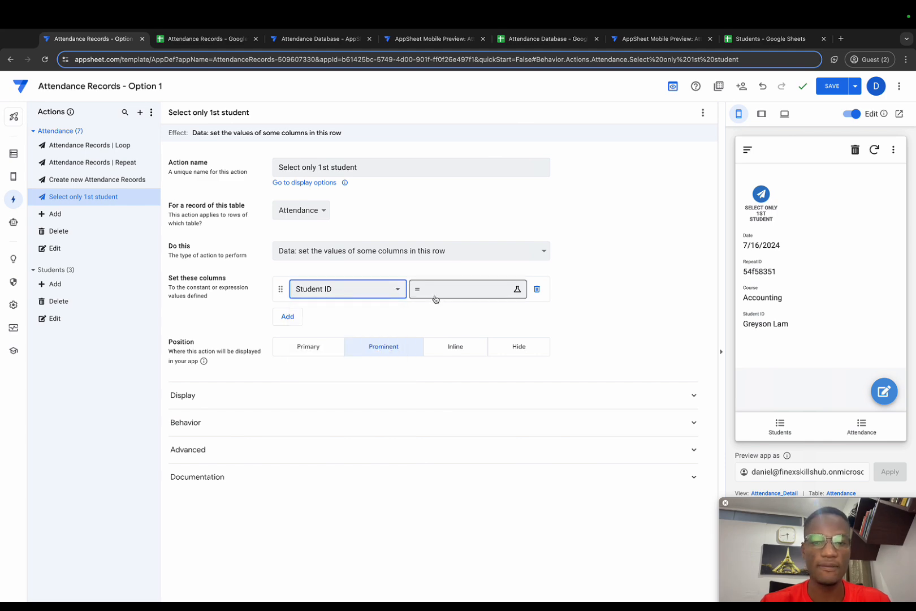
click(435, 299)
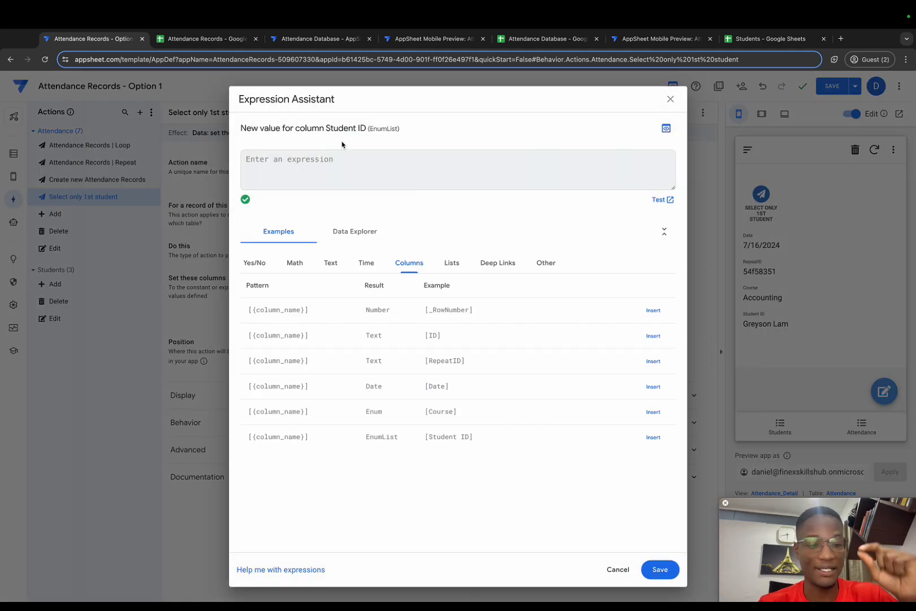
text(ine)
text(ex()
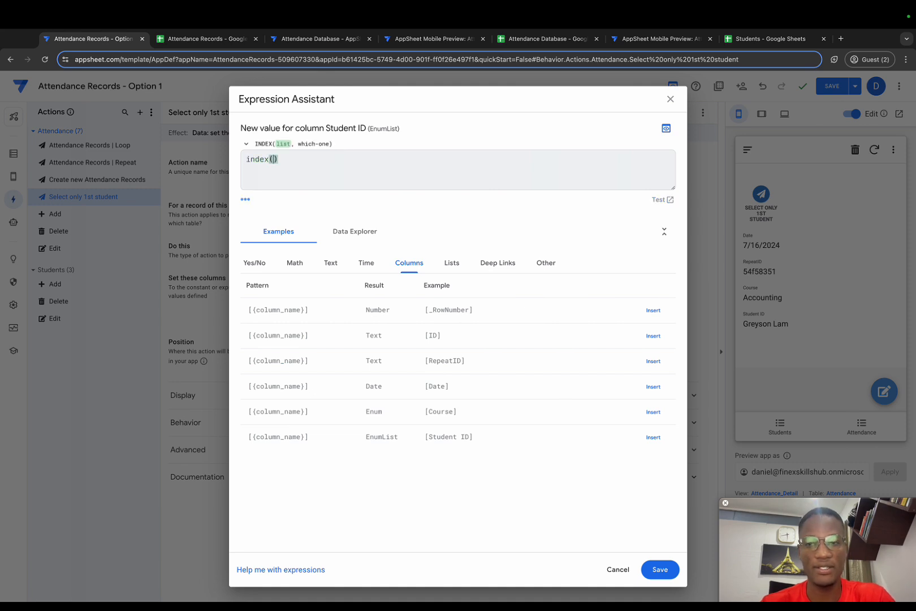
text([st)
key(Return)
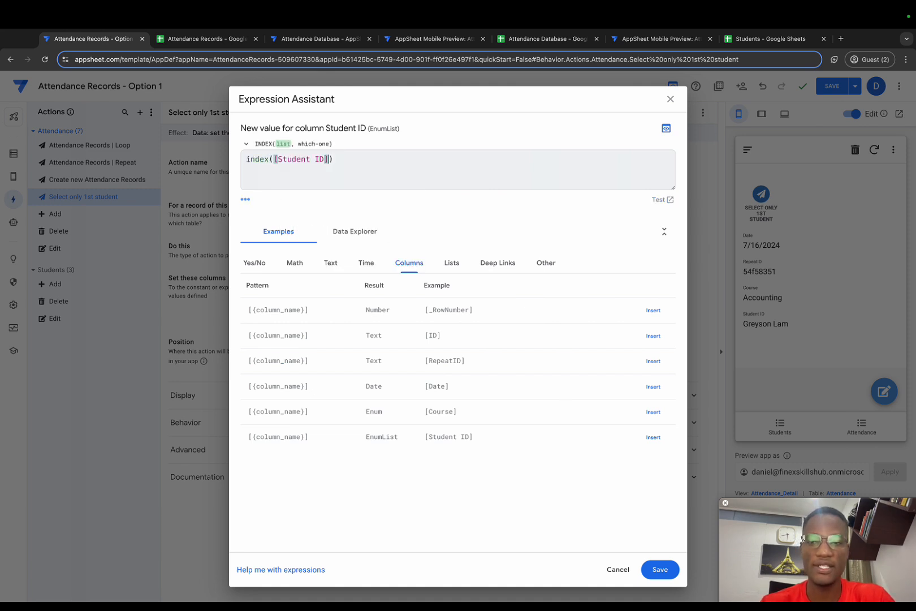
text(,)
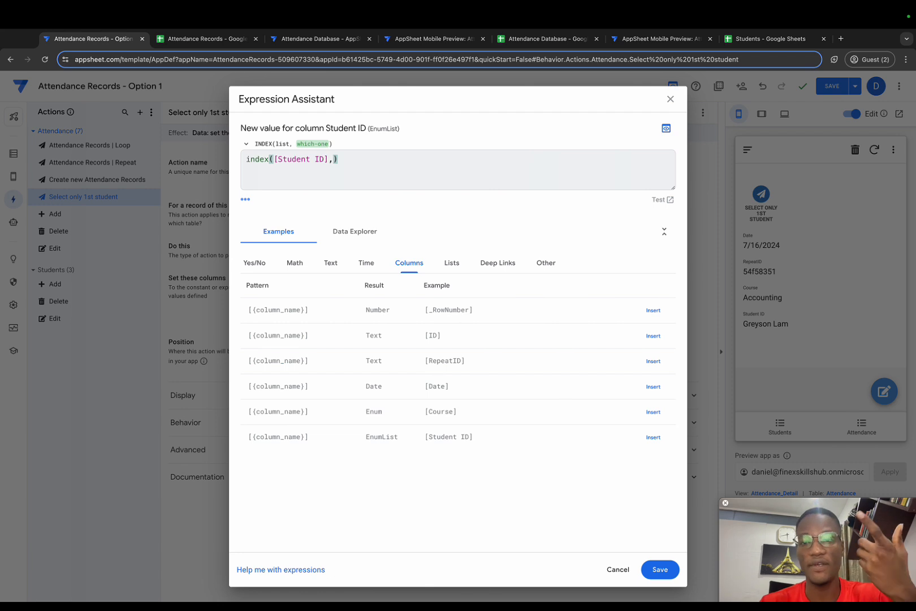
text(1)
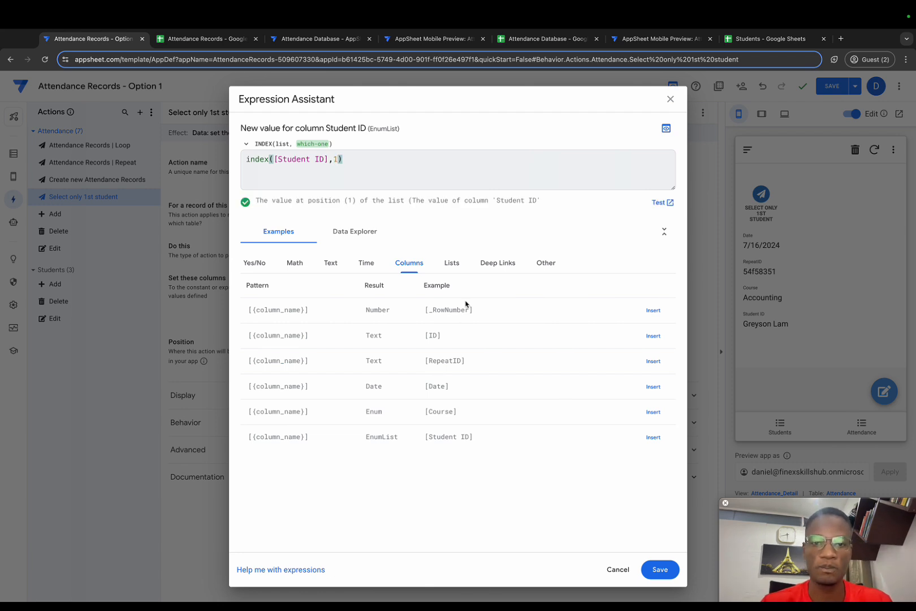
click(659, 569)
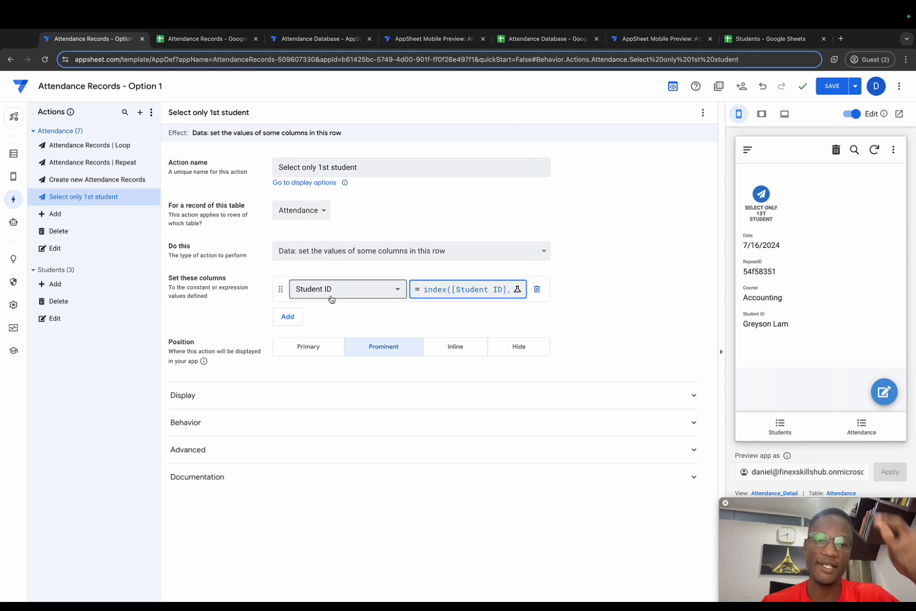
click(518, 345)
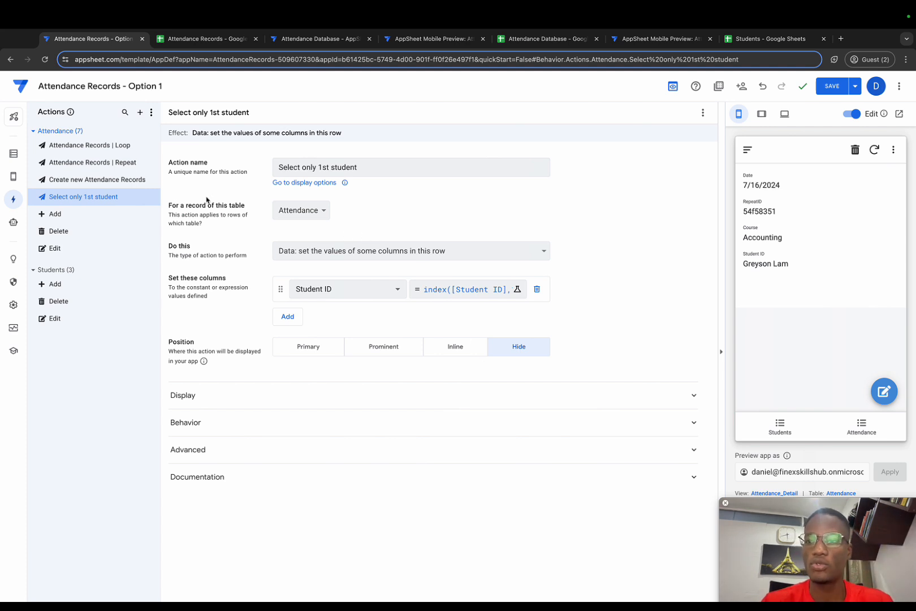
Create an Attendance action named "Group attendance actions" with the type "Grouped: execute a sequence of actions".
click(140, 112)
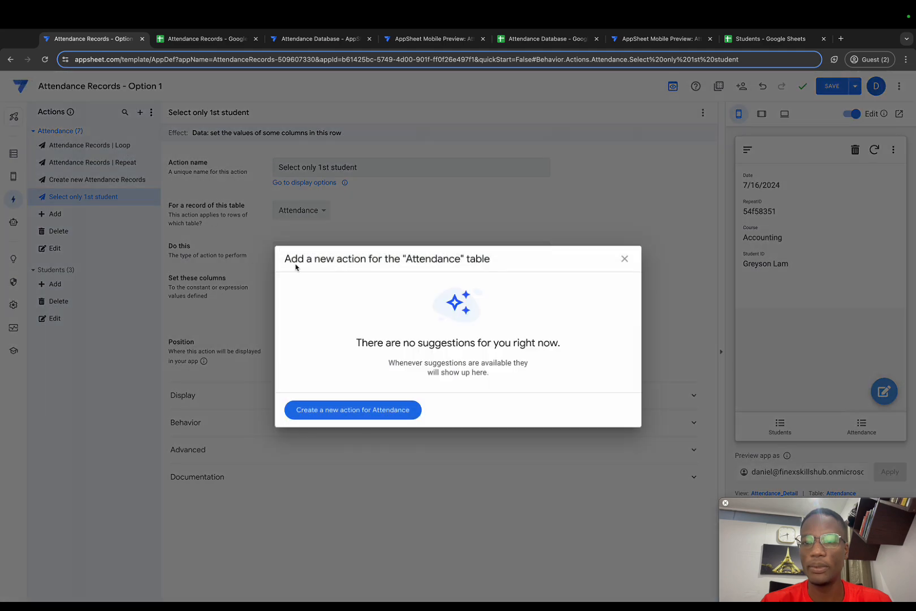
click(342, 411)
drag(330, 171, 235, 173)
key(BackSpace)
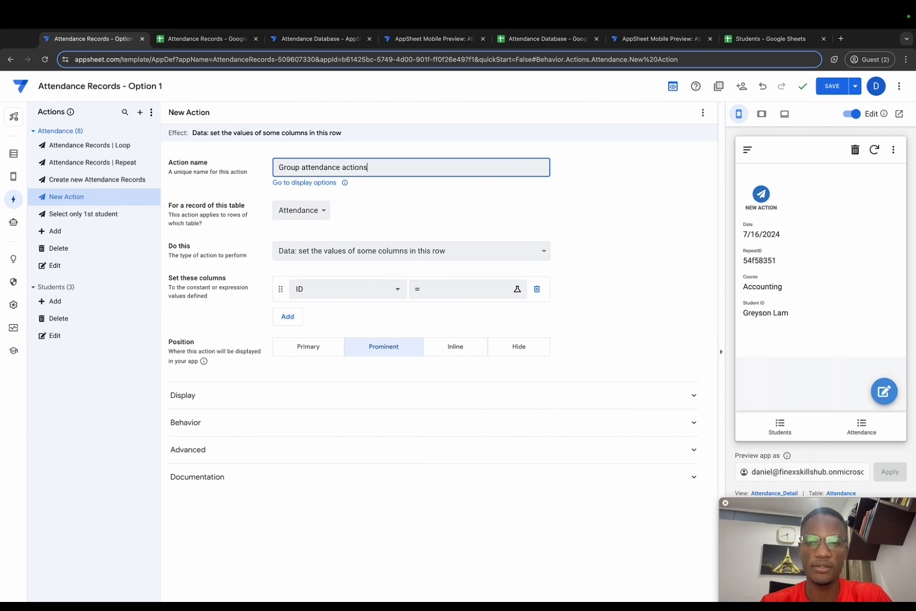
click(402, 225)
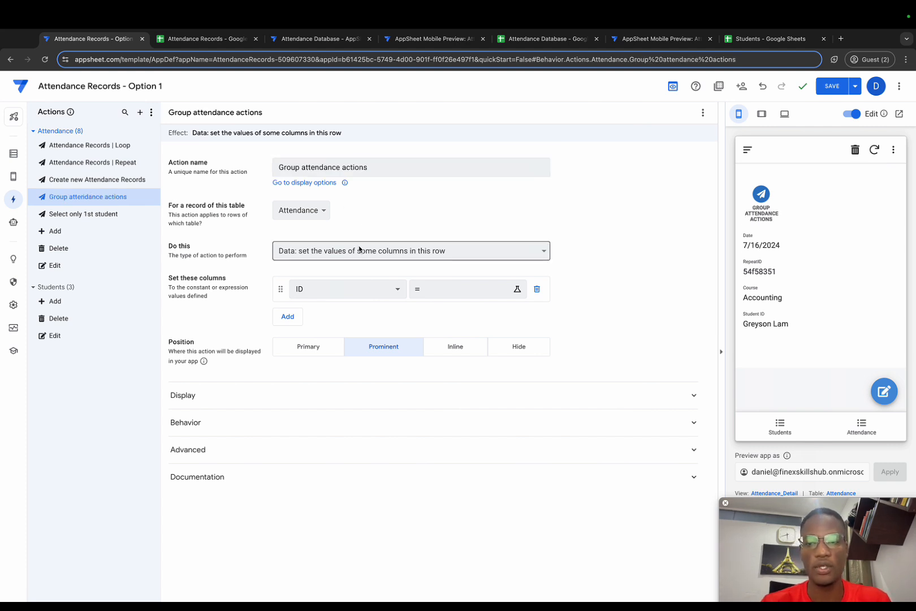
click(360, 249)
click(383, 326)
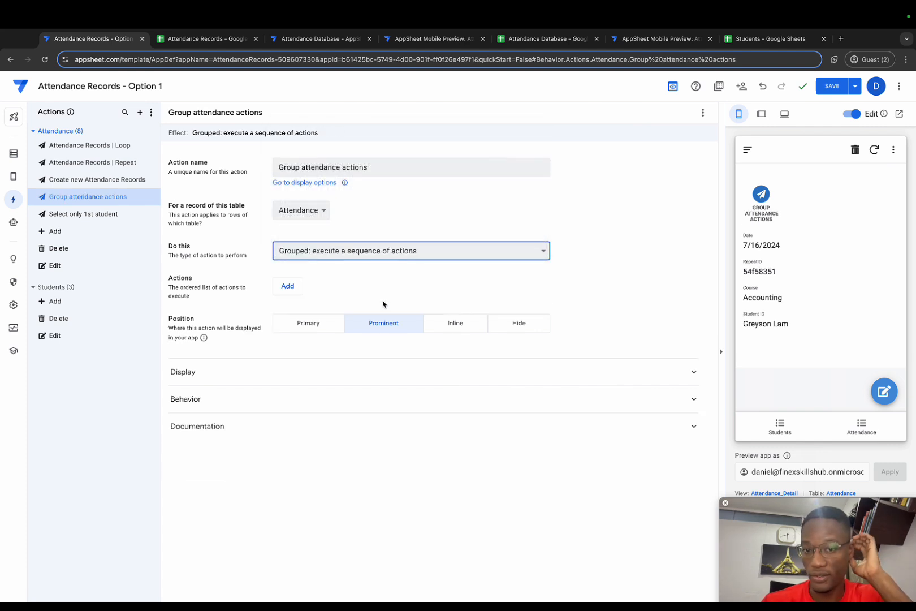
Add "Attendance Records | Repeat" and "Select only 1st student" to the group action's sequence in that order, and set its position to Hide.
click(287, 286)
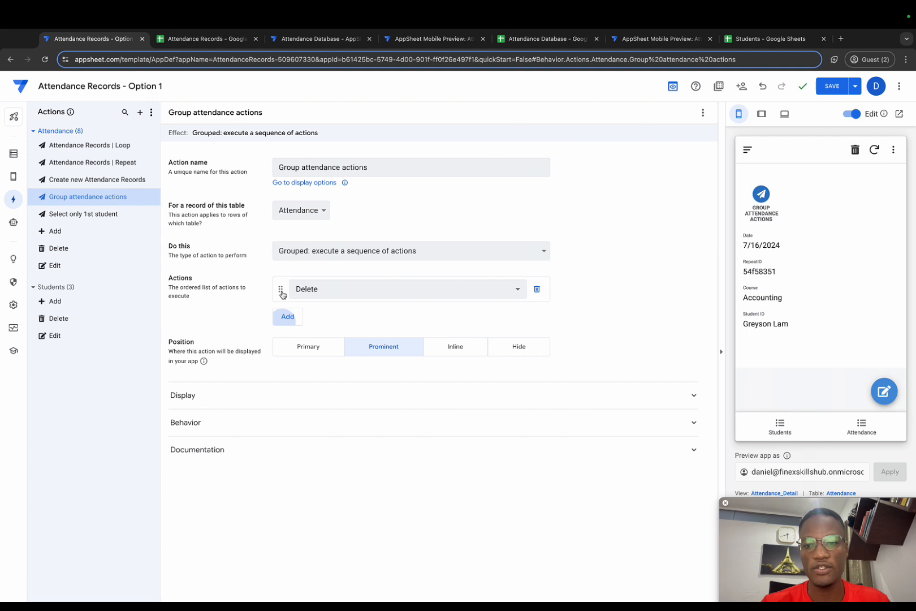
click(341, 296)
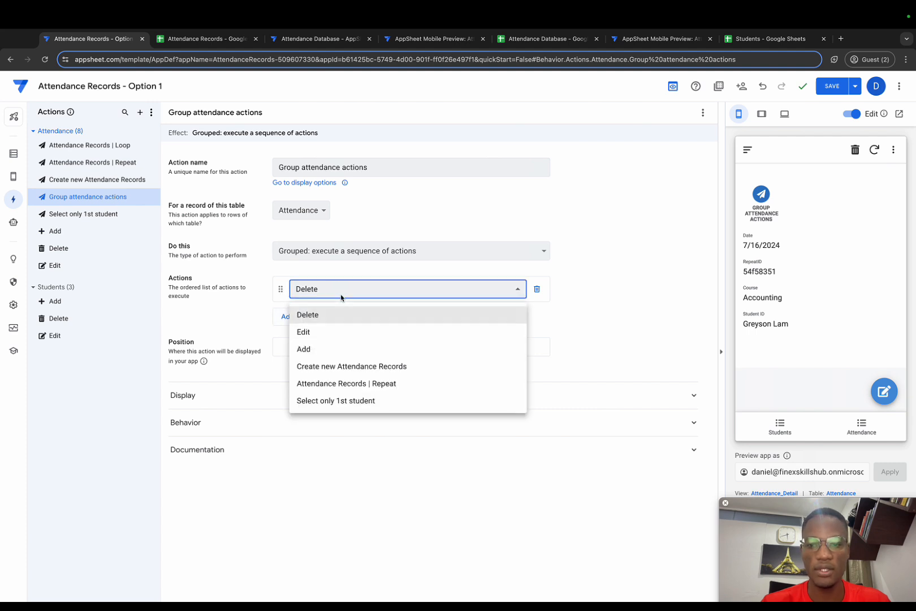
click(358, 384)
click(293, 321)
click(329, 322)
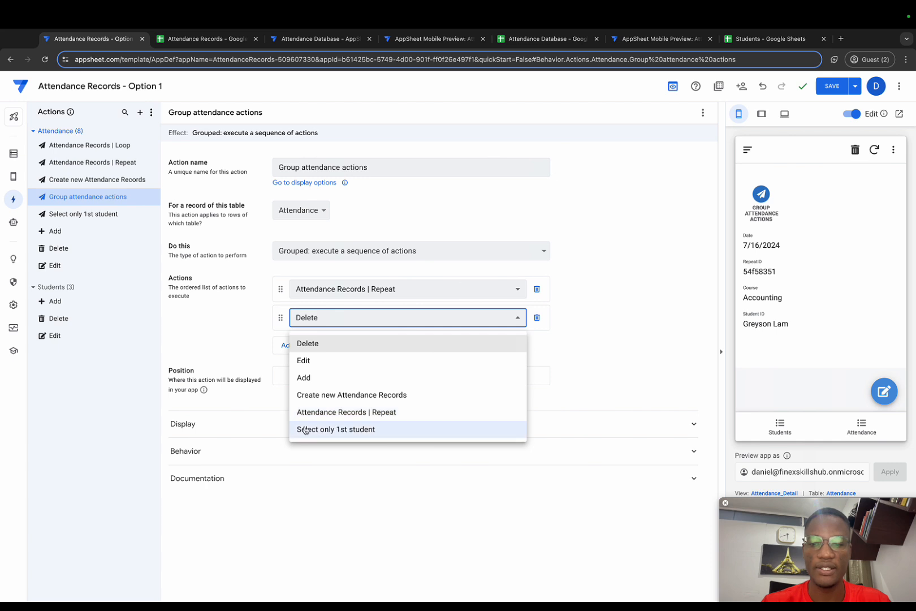
click(335, 431)
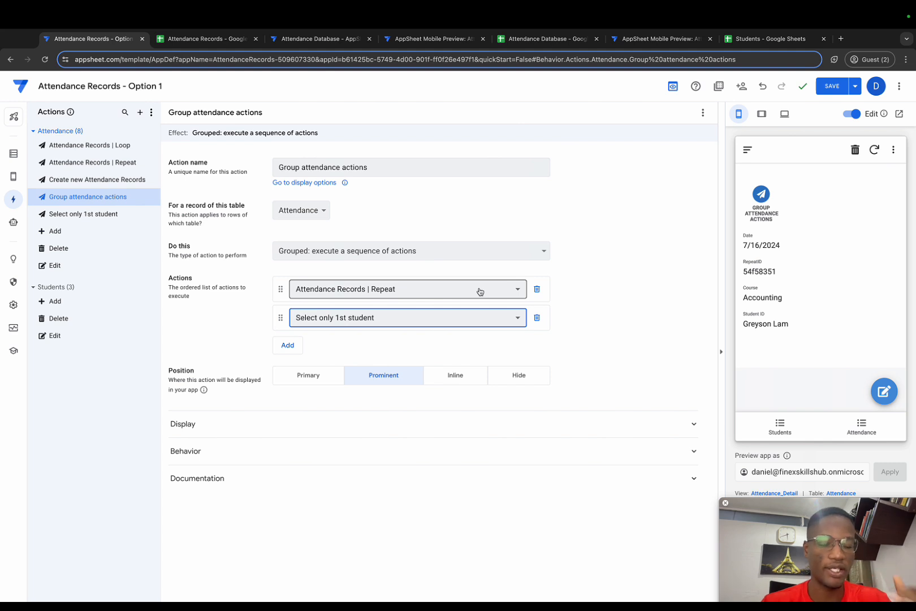
click(519, 376)
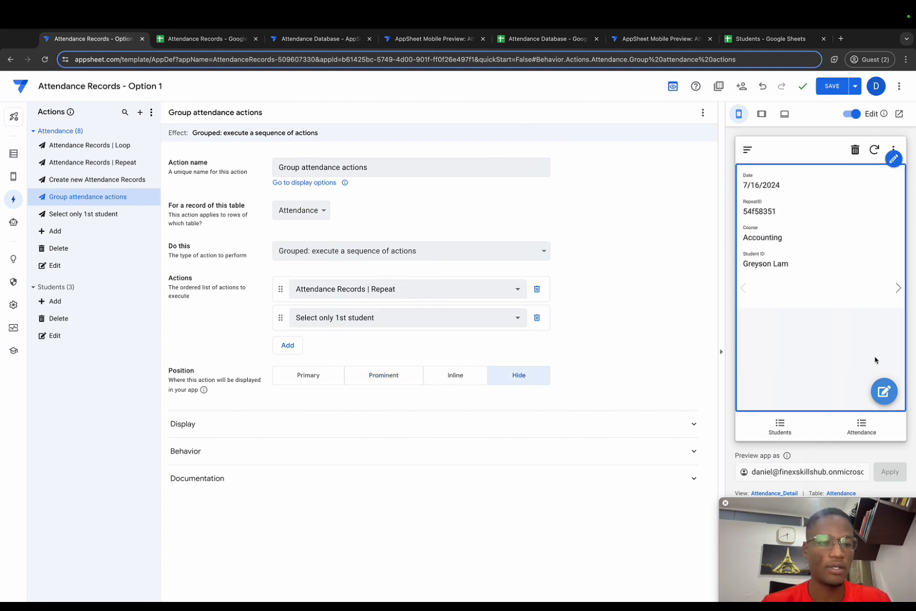
Set the Attendance_Form view's Form Saved event action to "Group attendance actions" and save the app.
click(851, 430)
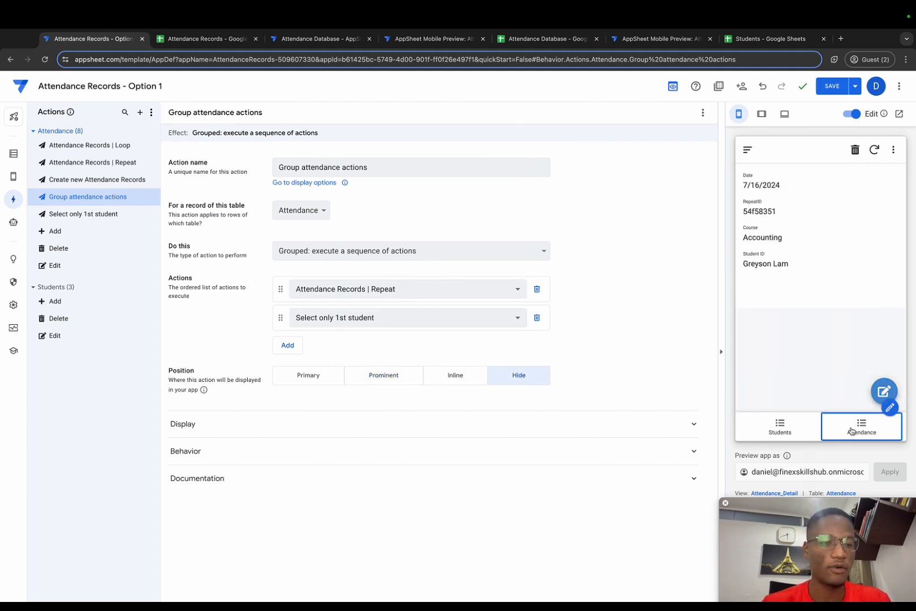
click(883, 391)
click(790, 493)
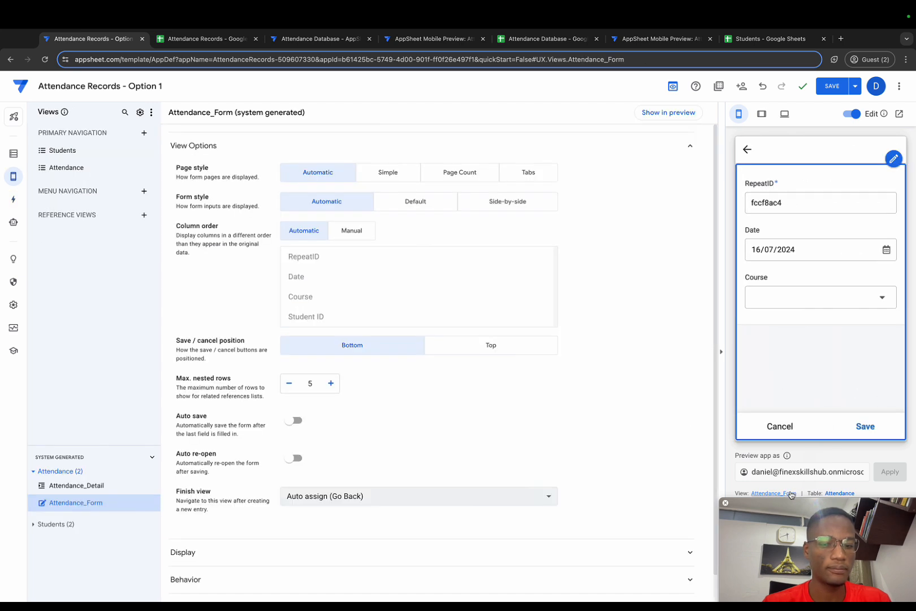
click(300, 551)
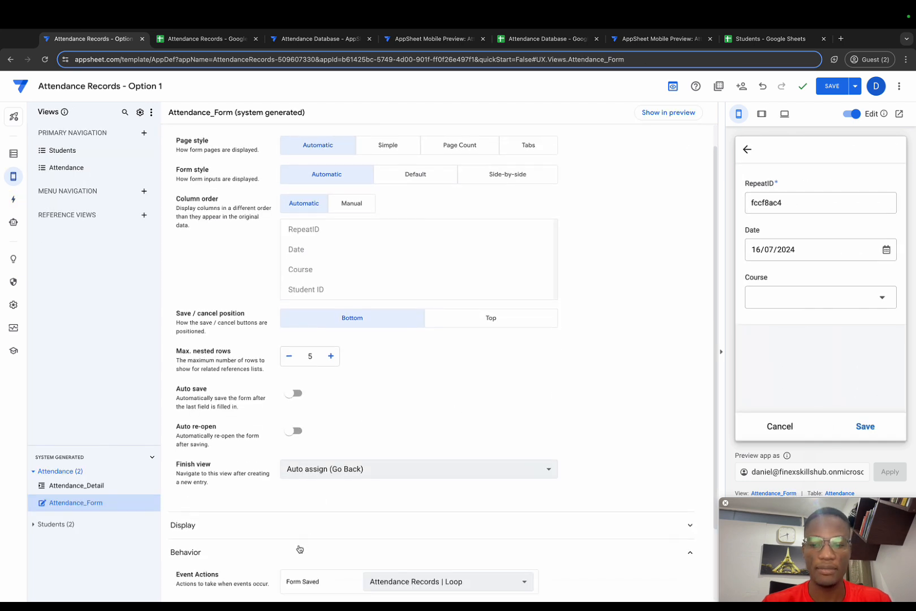
scroll(321, 530, down, 2)
click(439, 499)
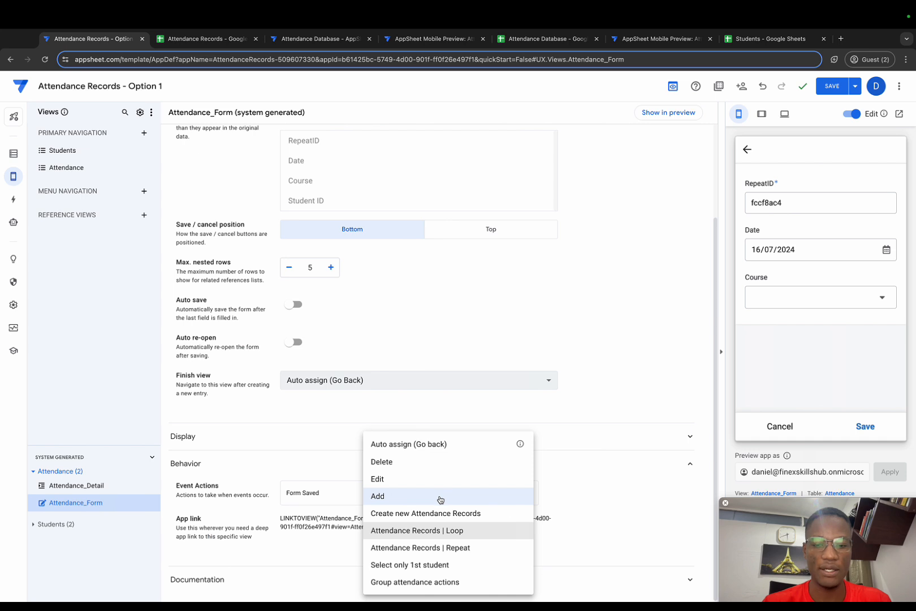
click(421, 582)
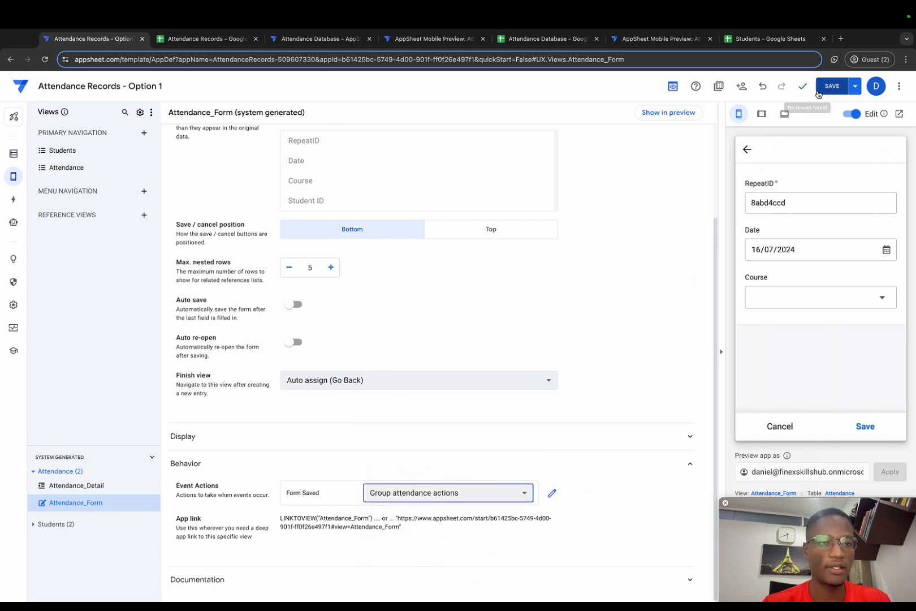
click(832, 86)
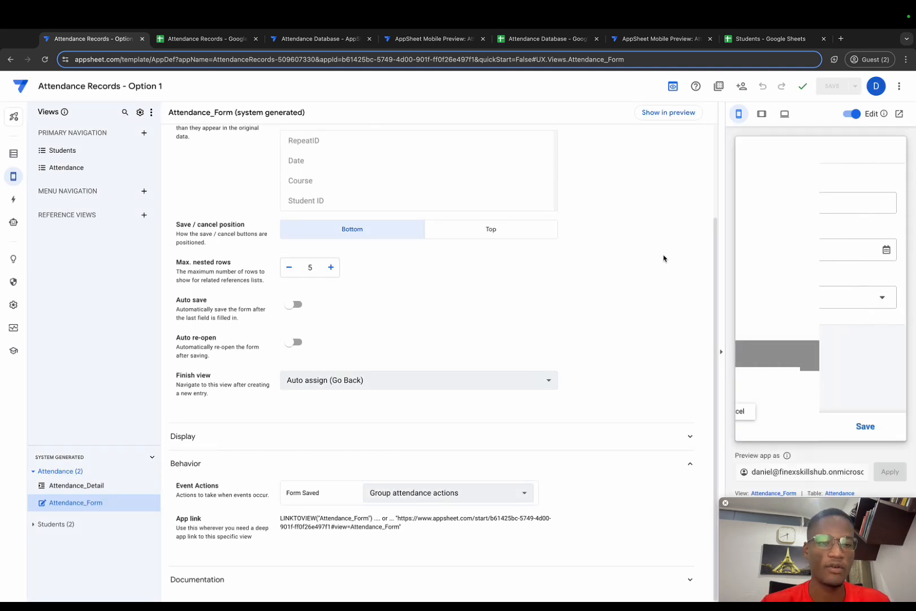
In the previewed attendance form, choose the course Marketing, select the third through tenth students in the Student ID list, and save the entry.
click(827, 305)
click(793, 315)
click(812, 355)
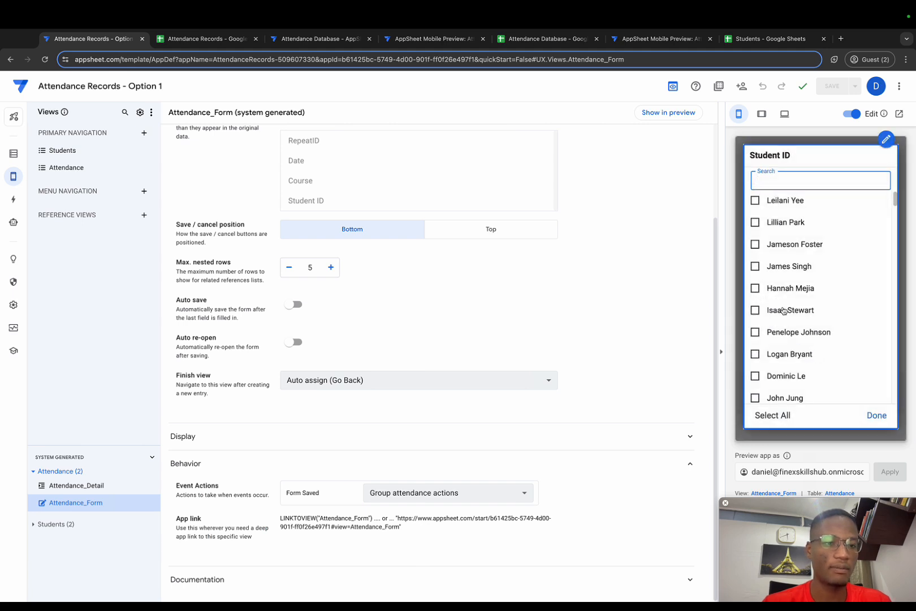
click(757, 246)
click(757, 265)
click(760, 284)
click(765, 310)
click(764, 330)
click(765, 353)
click(768, 375)
click(770, 398)
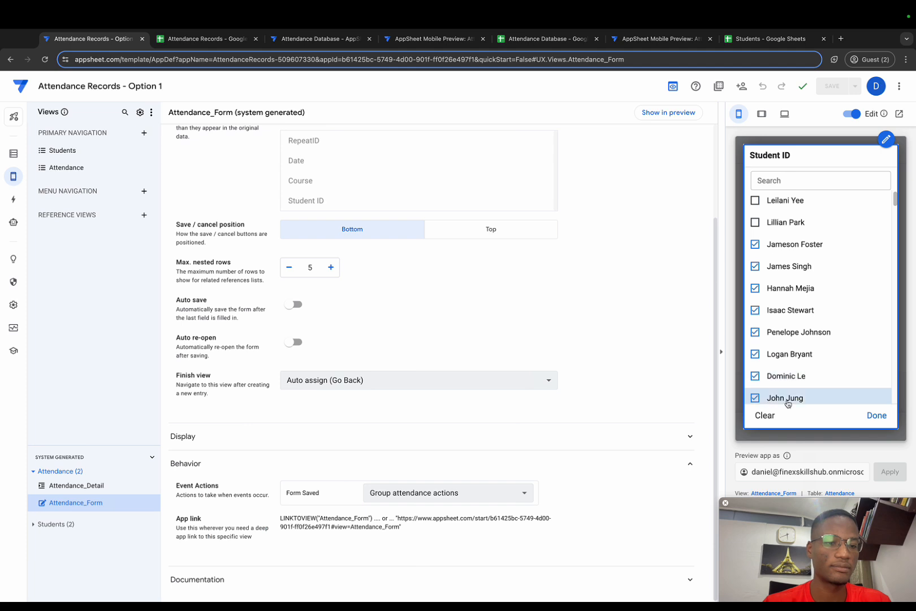
click(876, 416)
click(864, 426)
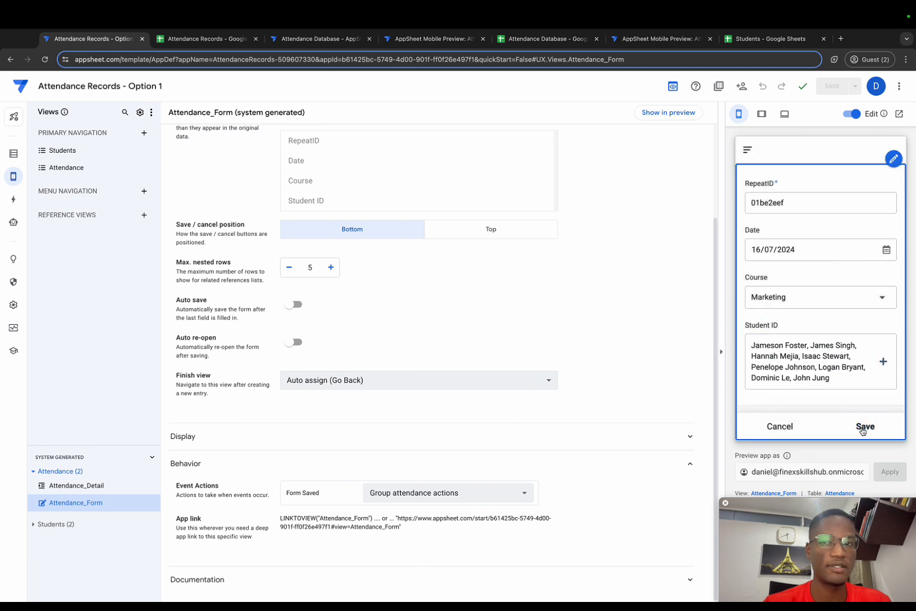
Check the Marketing entry's rows in the Attendance Records Google Sheet and return to the AppSheet editor.
click(206, 38)
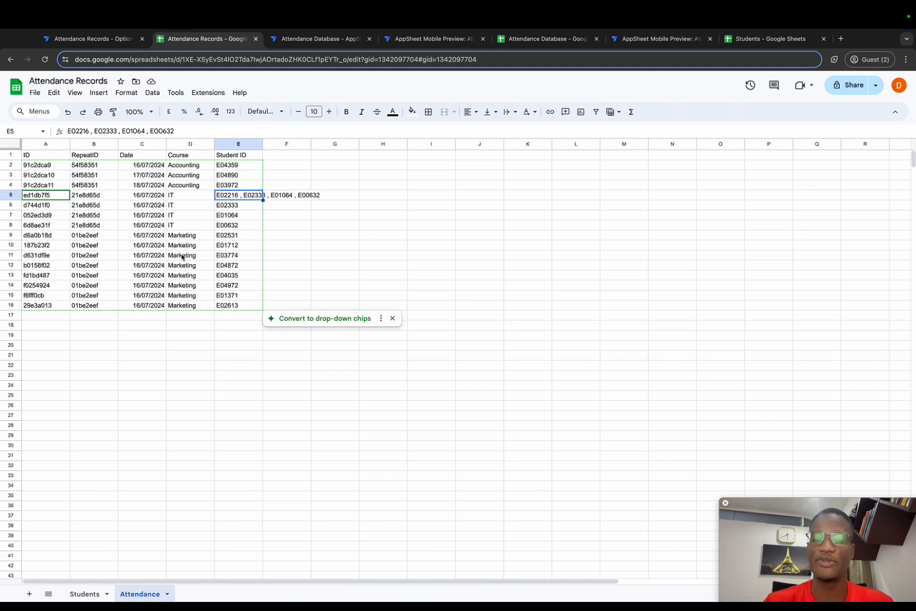
click(90, 39)
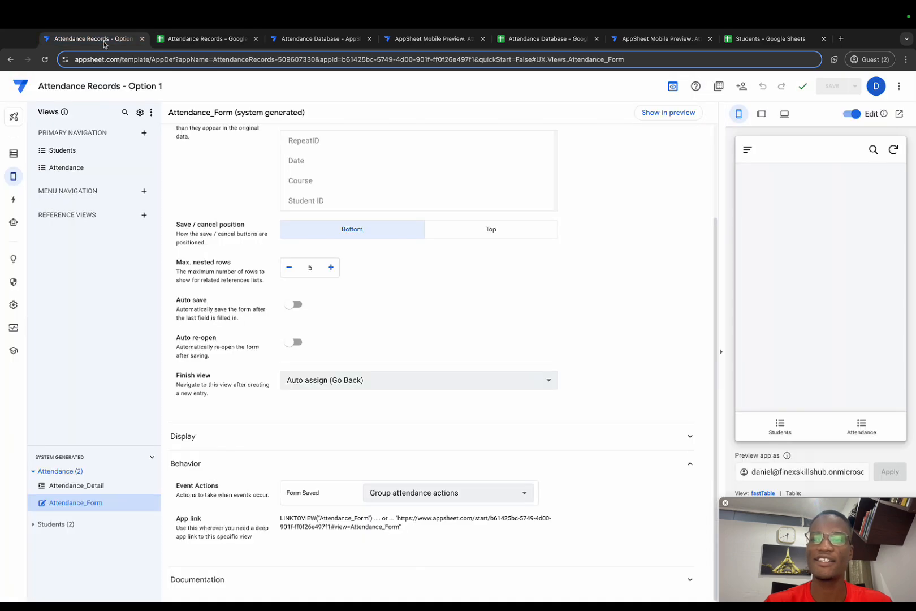